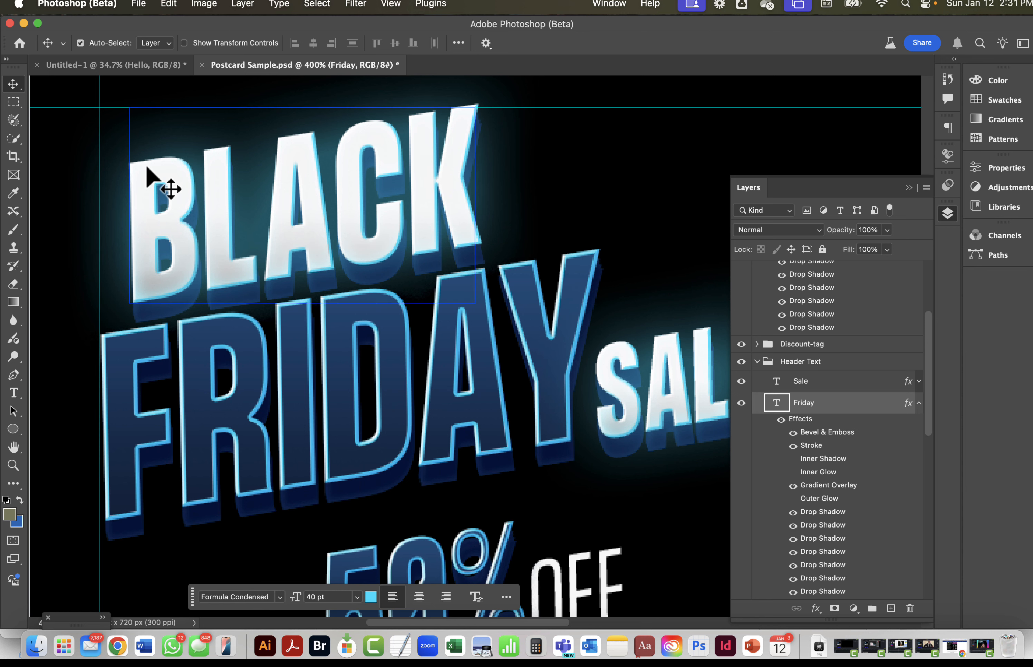
Create a new 1000 x 1000 px RGB document at 300 ppi with a black background
key(super+n)
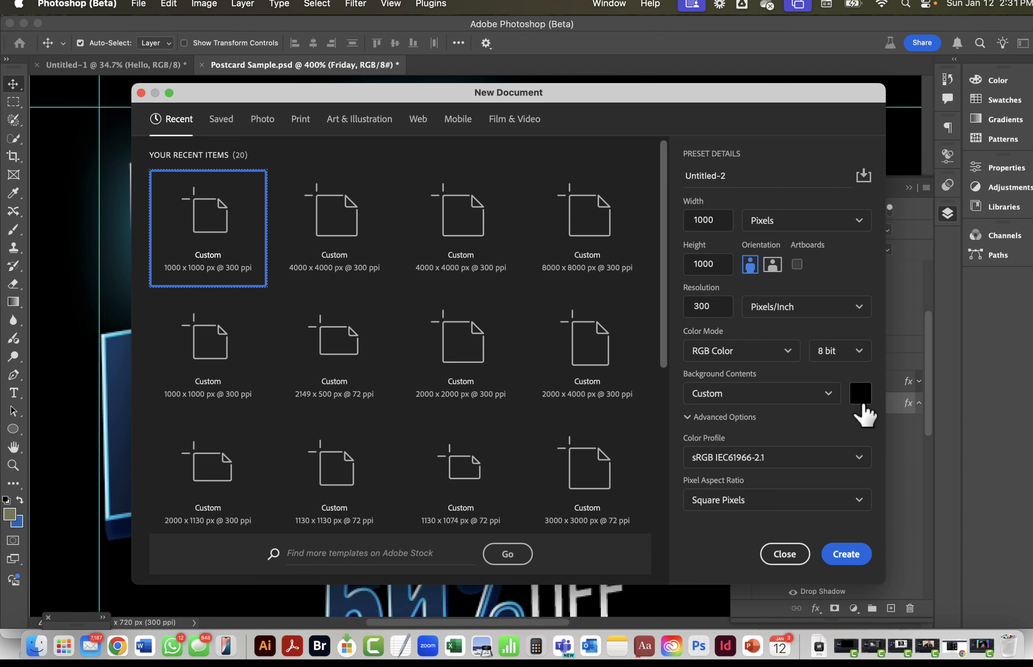
drag(419, 92, 443, 302)
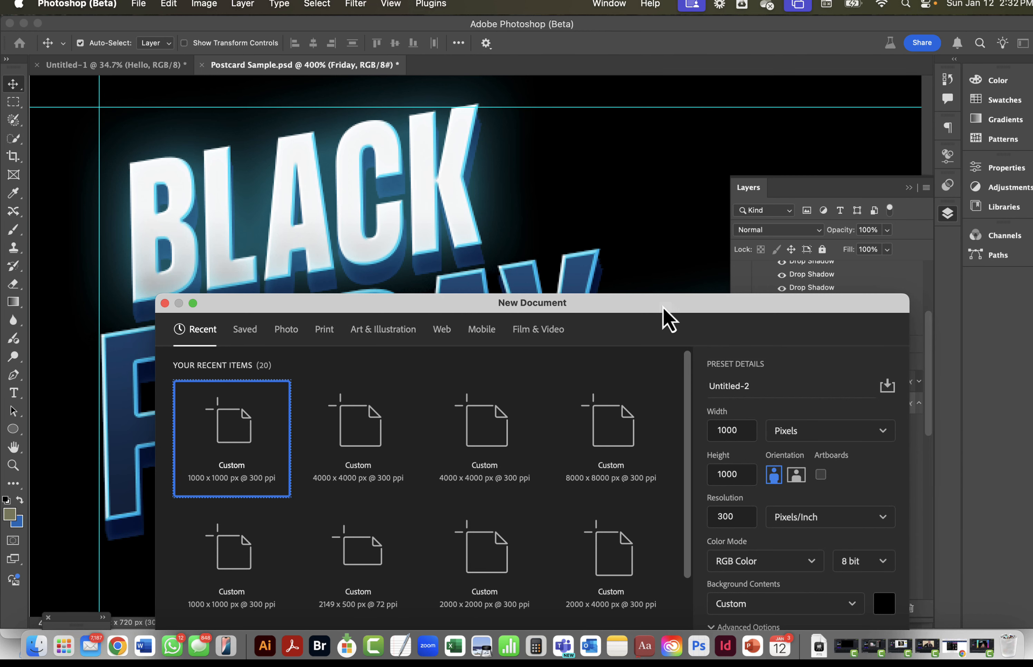
drag(663, 308, 638, 148)
click(840, 600)
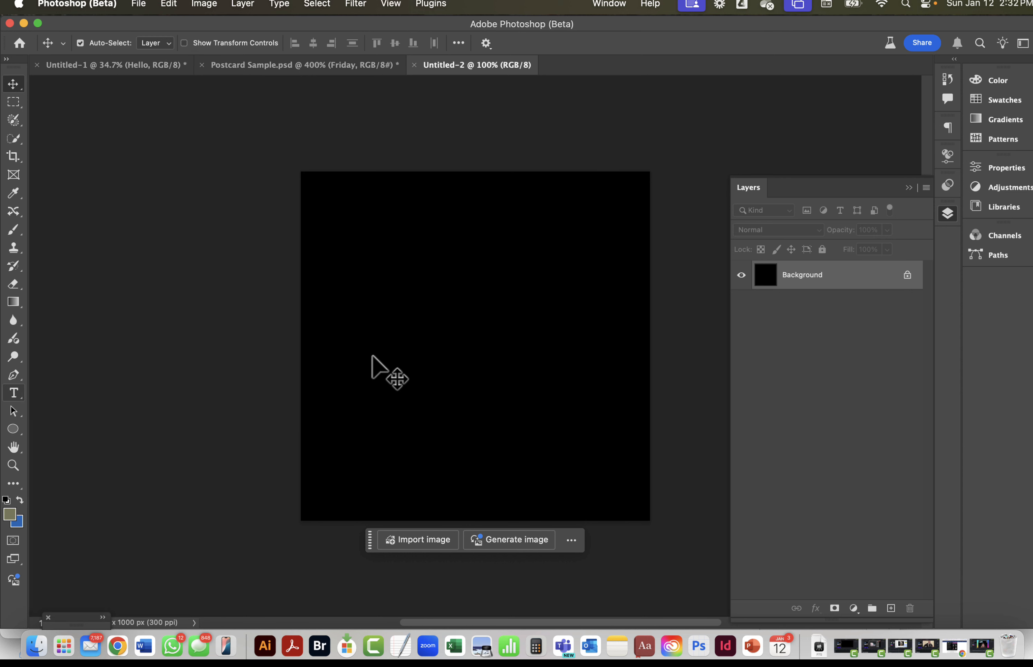
Draw a paragraph text box across the middle of the canvas and enter the text PHOTOSHOP
key(t)
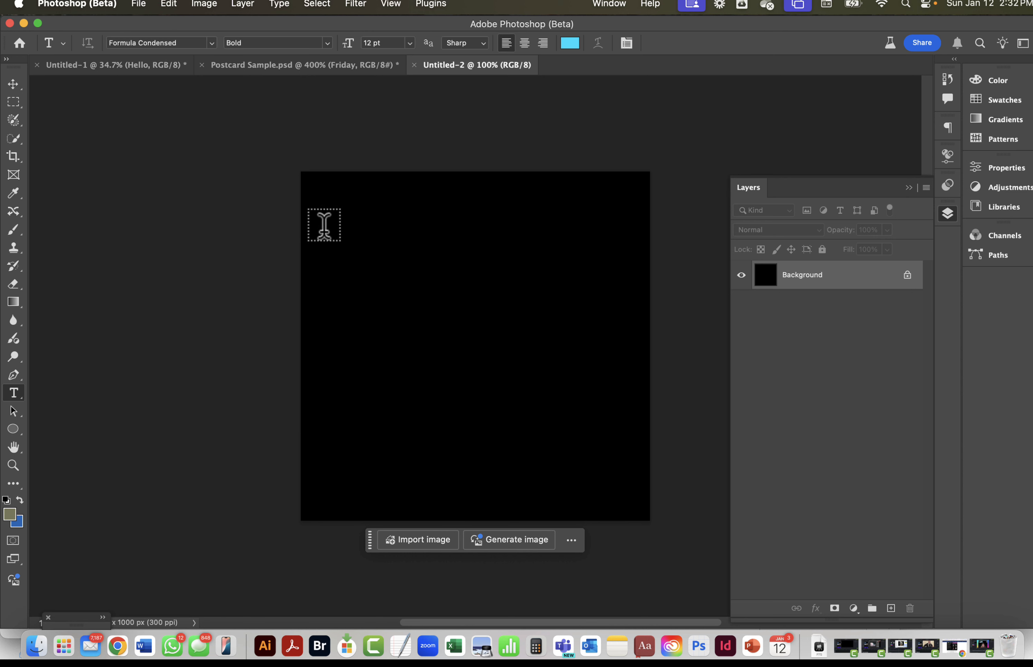
drag(333, 244, 626, 476)
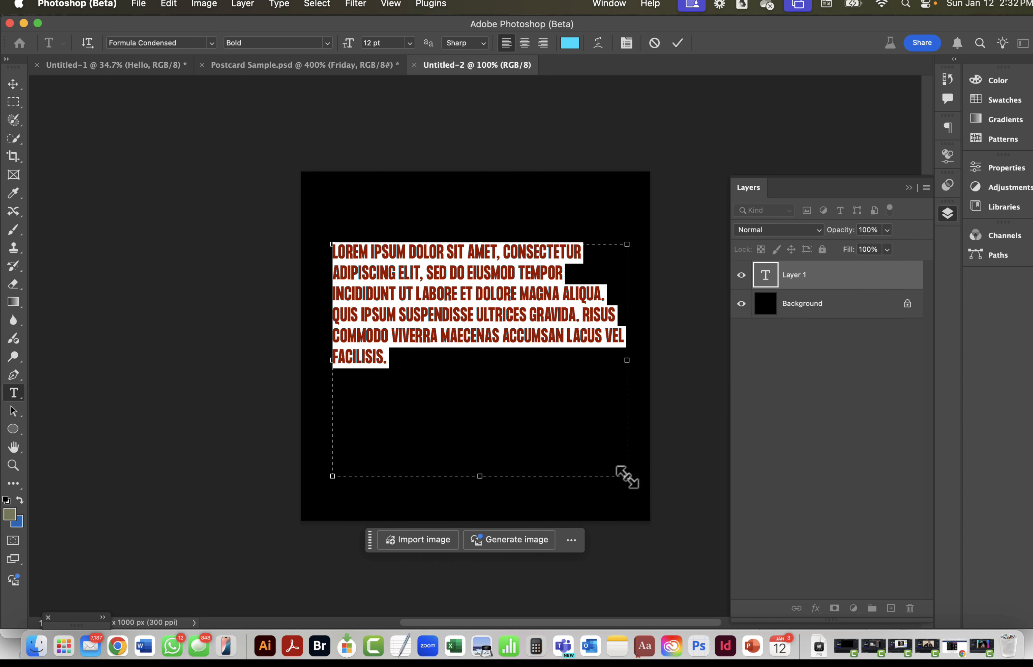
text(PHOTOSHOP)
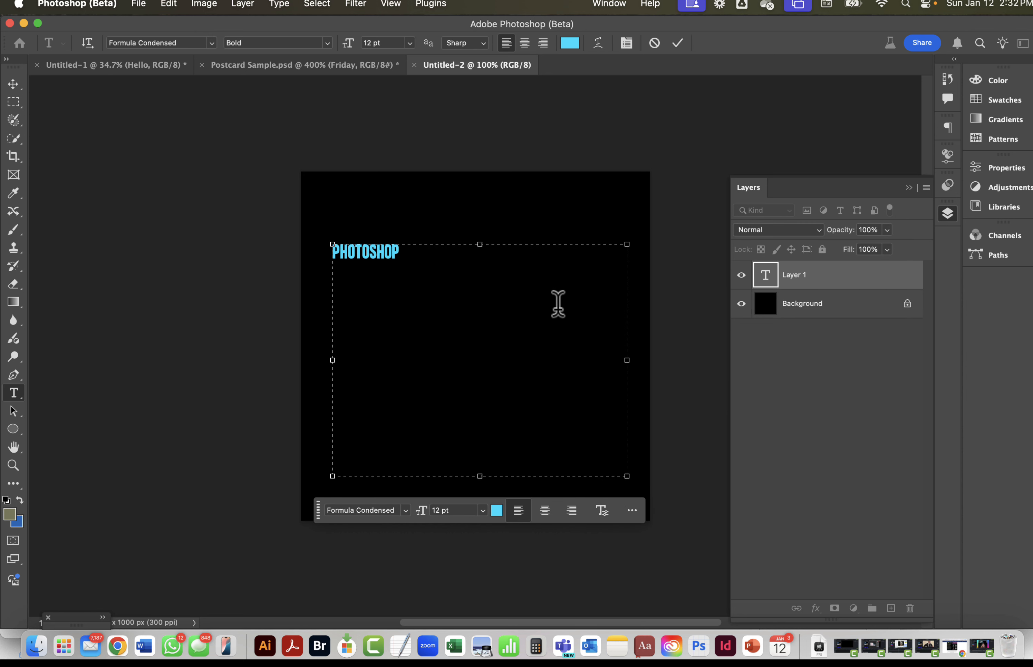
Set all of the PHOTOSHOP text to 40 pt and center-align it
scroll(281, 143, down, 5)
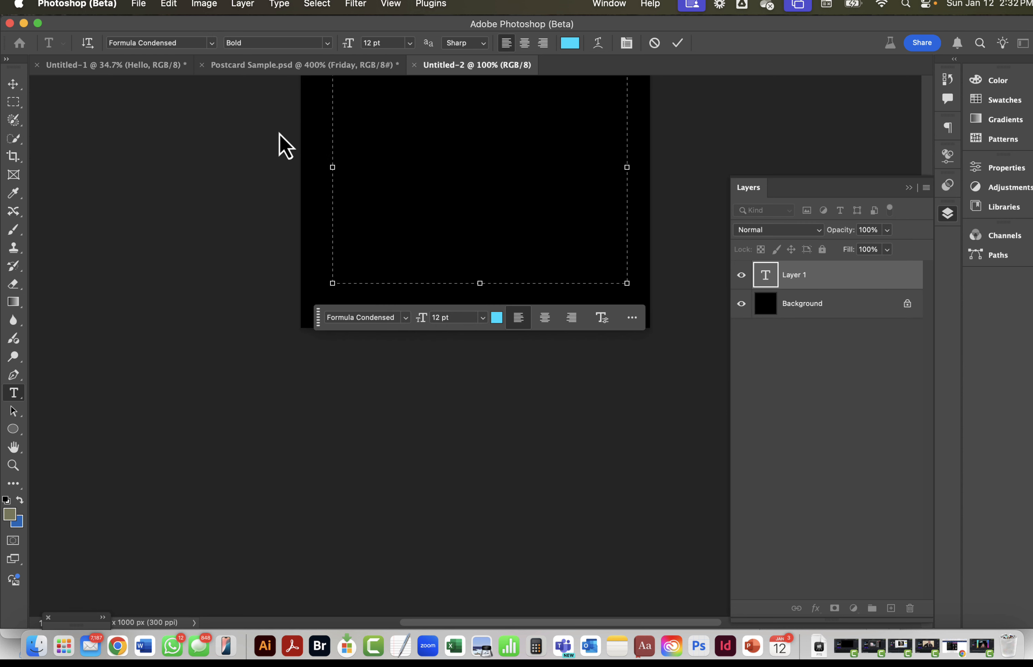
scroll(357, 169, up, 3)
key(super+a)
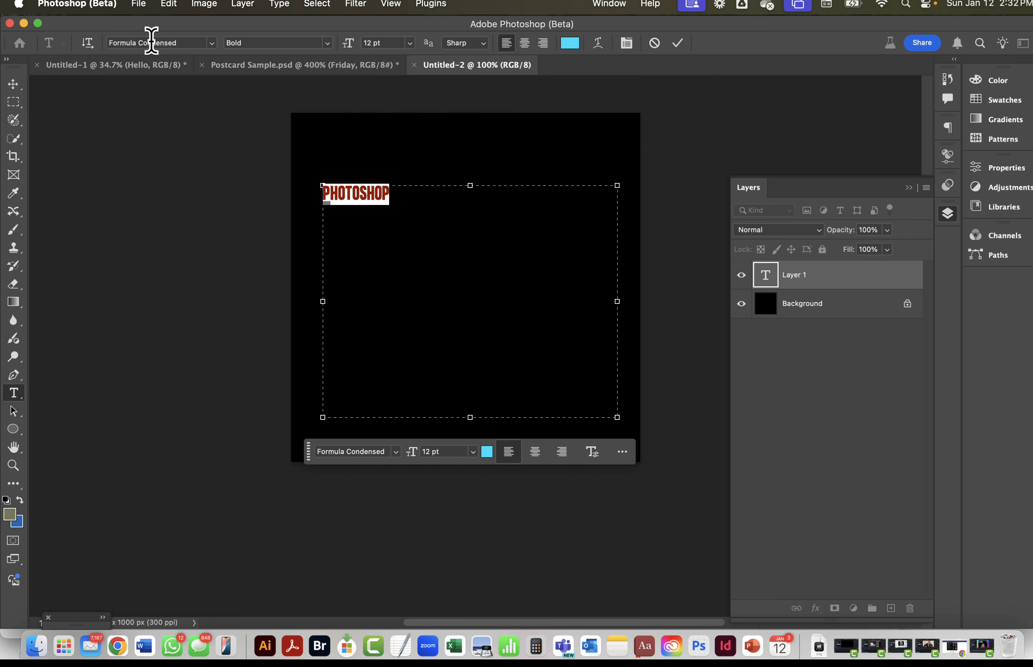
click(373, 42)
text(40)
key(Return)
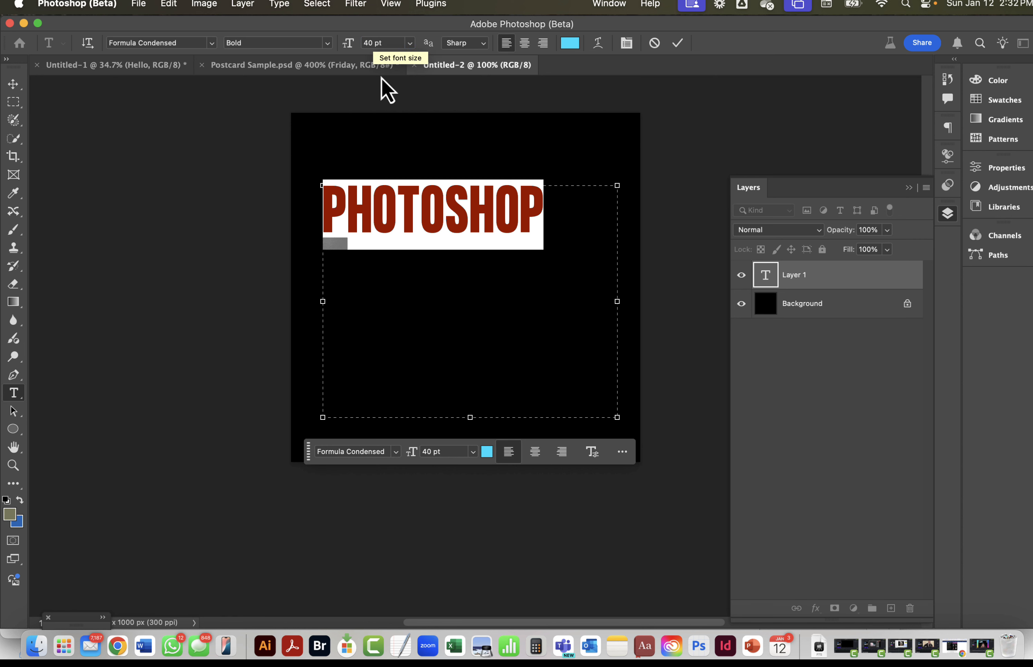
click(525, 44)
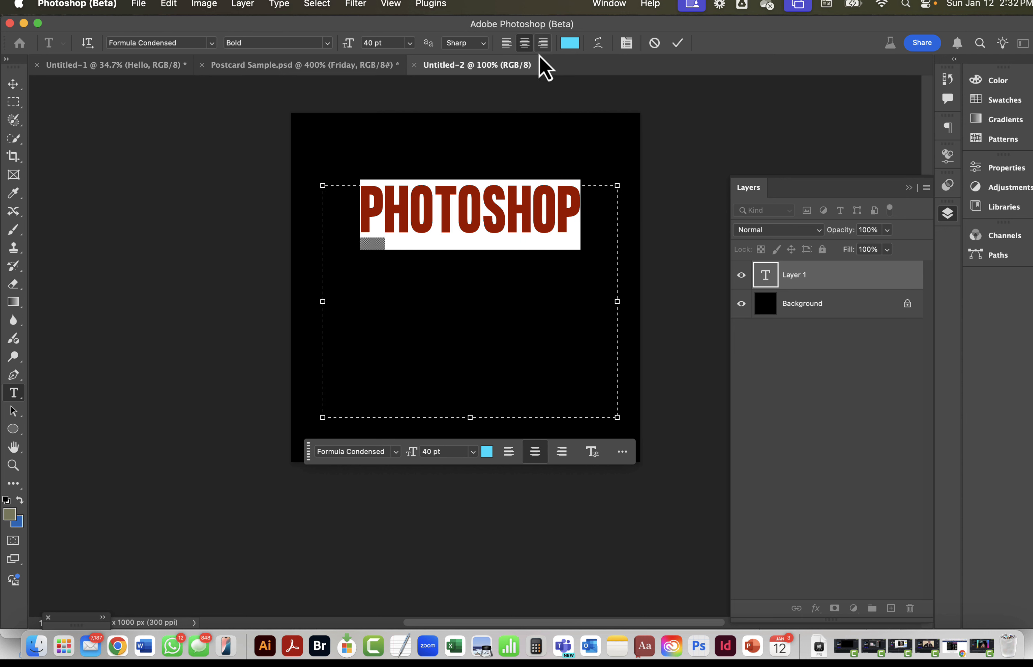
Commit the text with its light blue color and move it down to the middle of the canvas
click(569, 43)
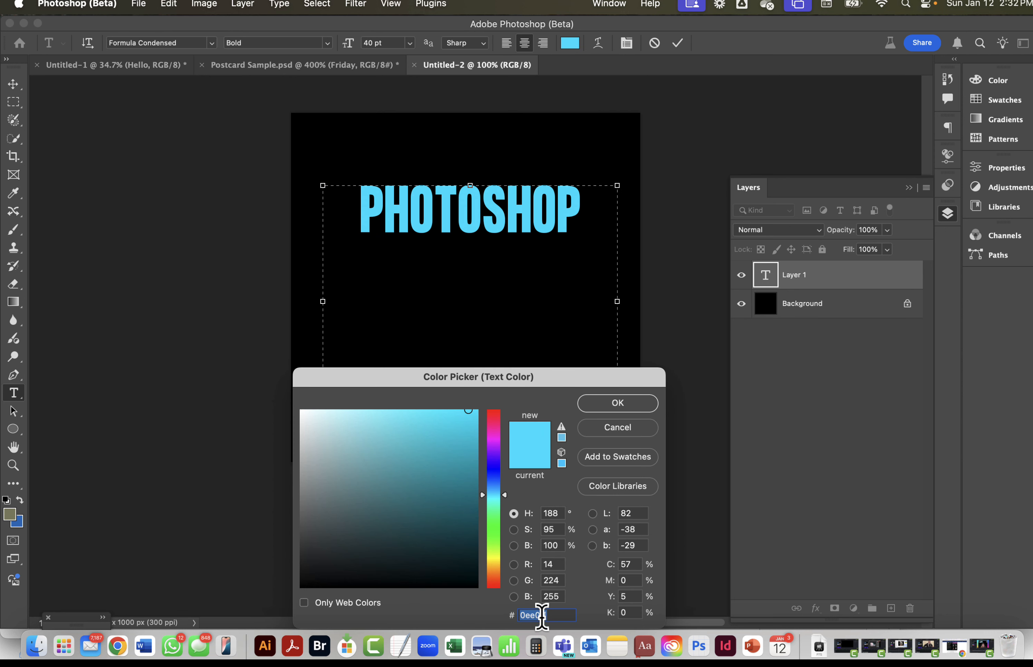
click(617, 404)
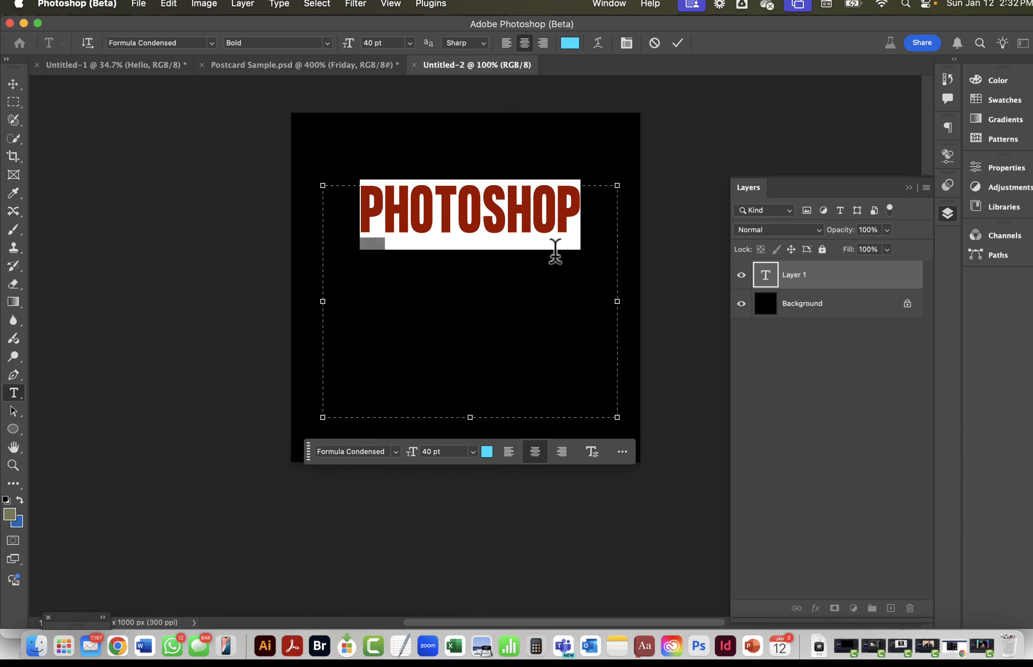
click(670, 153)
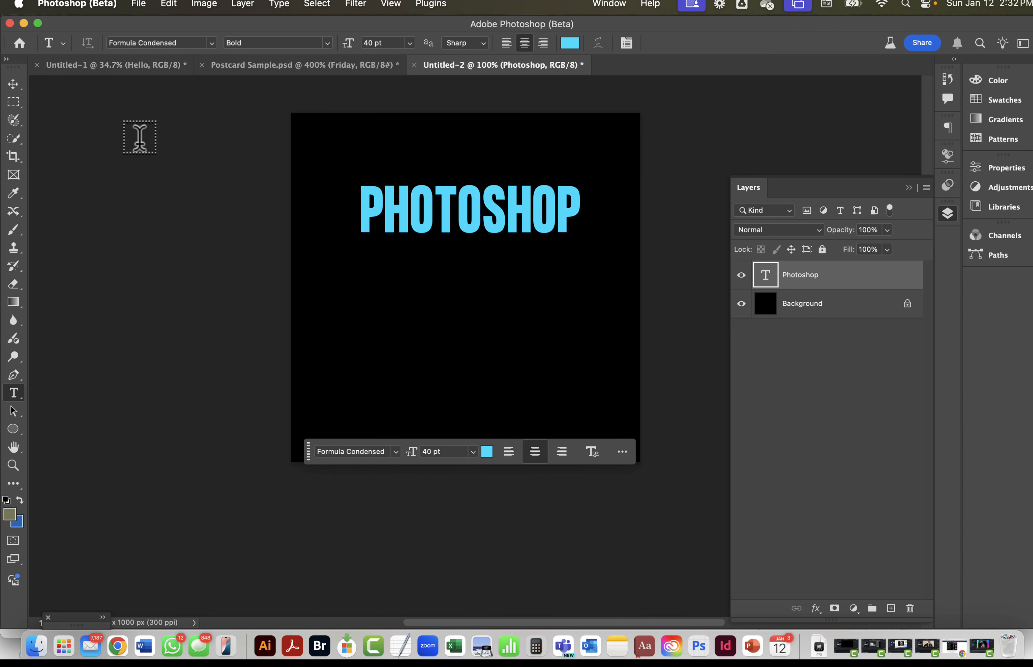
click(13, 85)
drag(485, 227, 491, 299)
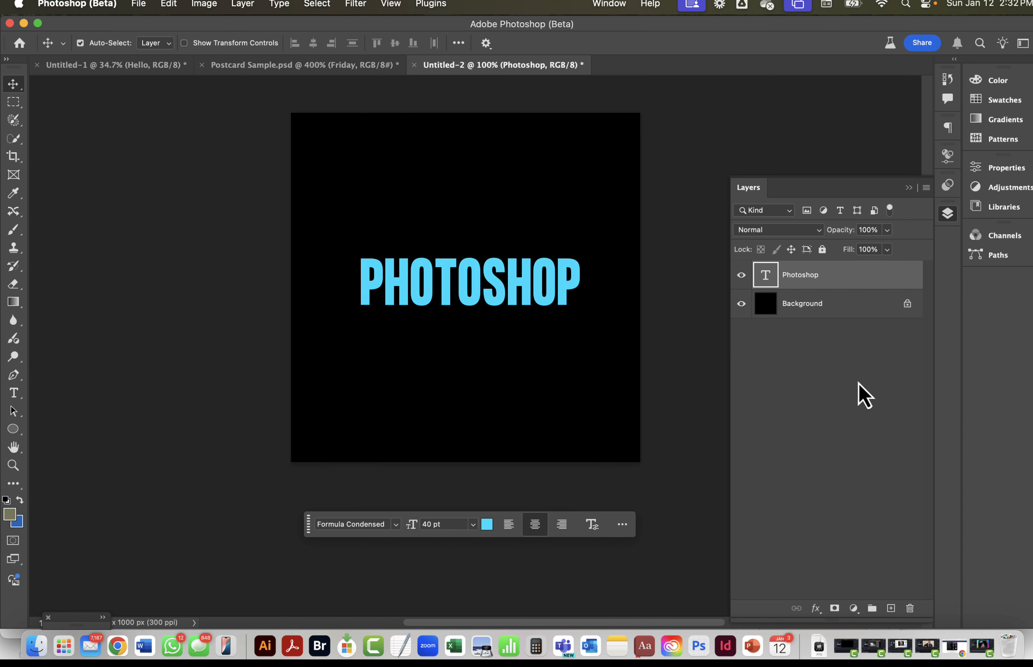
Add a Bevel & Emboss effect to the Photoshop text layer, keeping the Inner Bevel style and Smooth technique
click(815, 608)
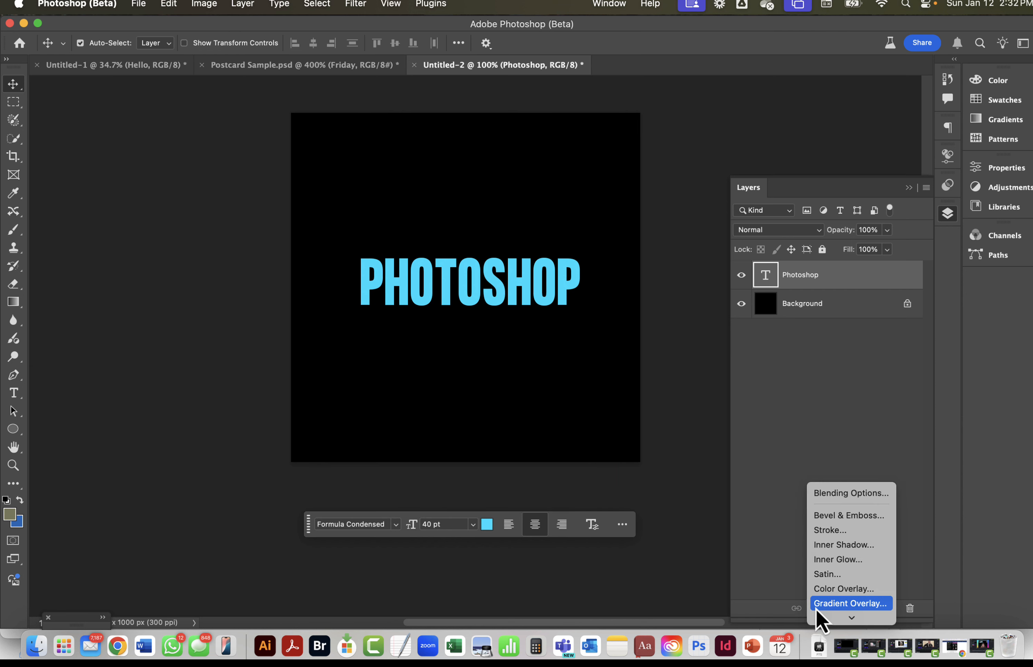
click(835, 520)
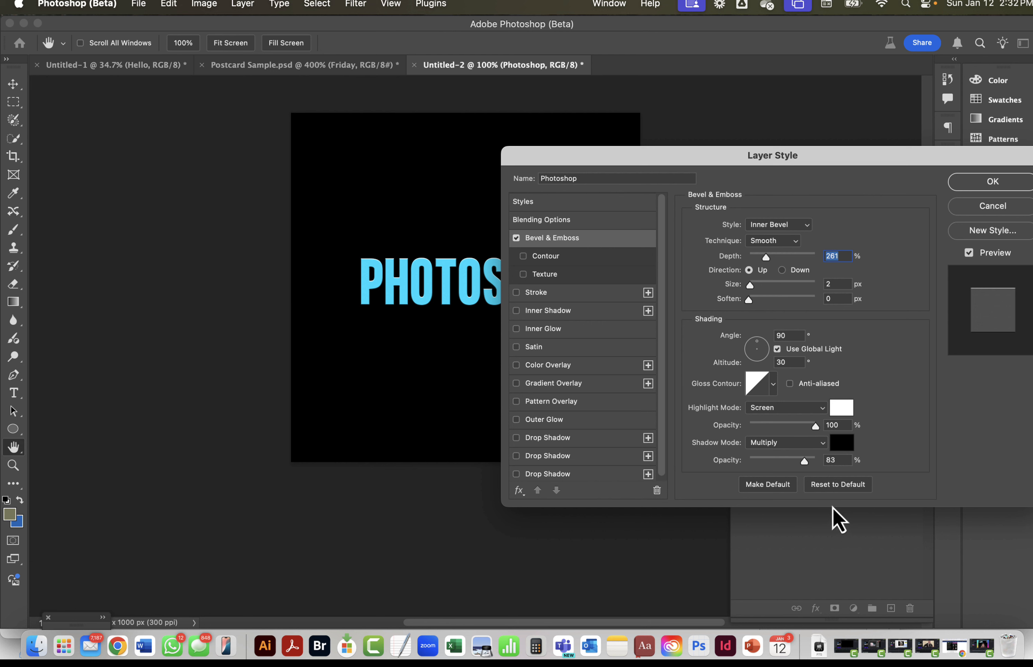
click(762, 224)
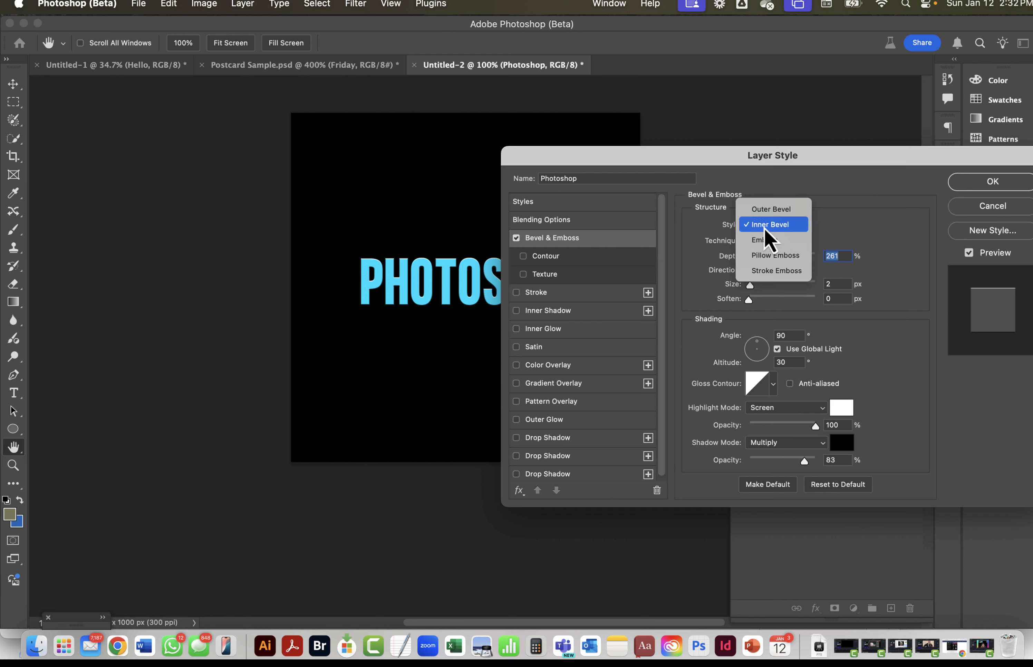
click(810, 228)
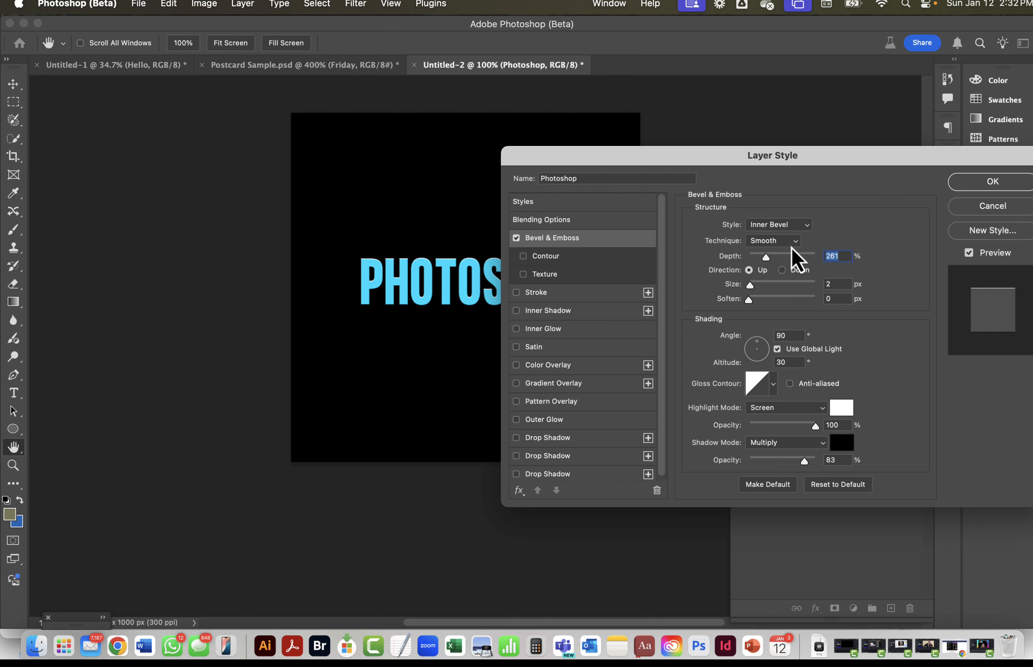
click(751, 244)
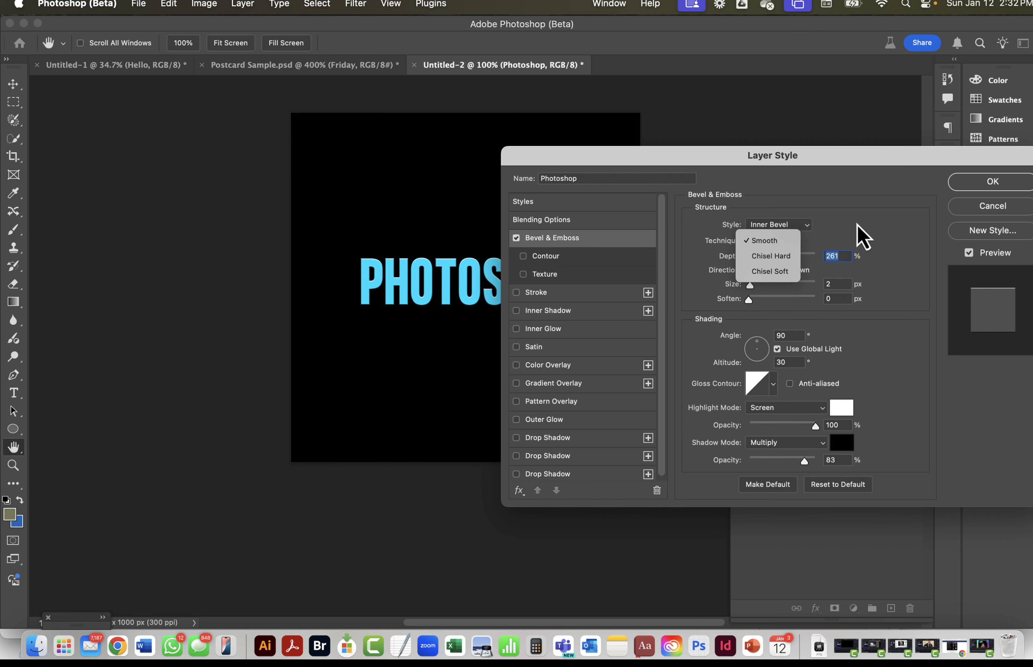
click(860, 236)
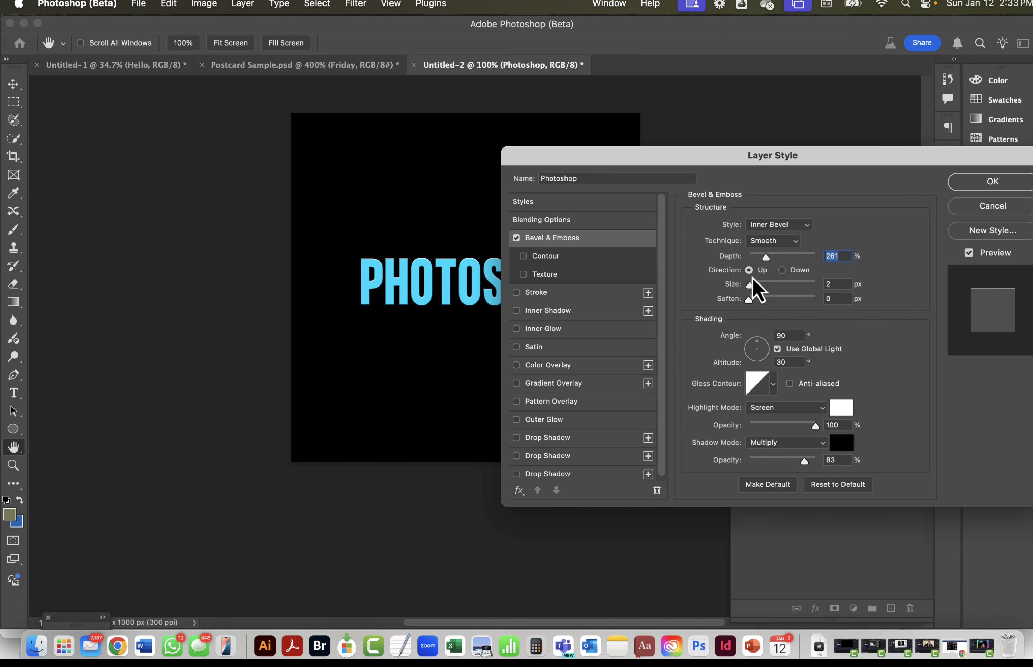
Try the Down direction and a 6 px size for the bevel, restoring Up, 2 px and 0 px soften
click(781, 269)
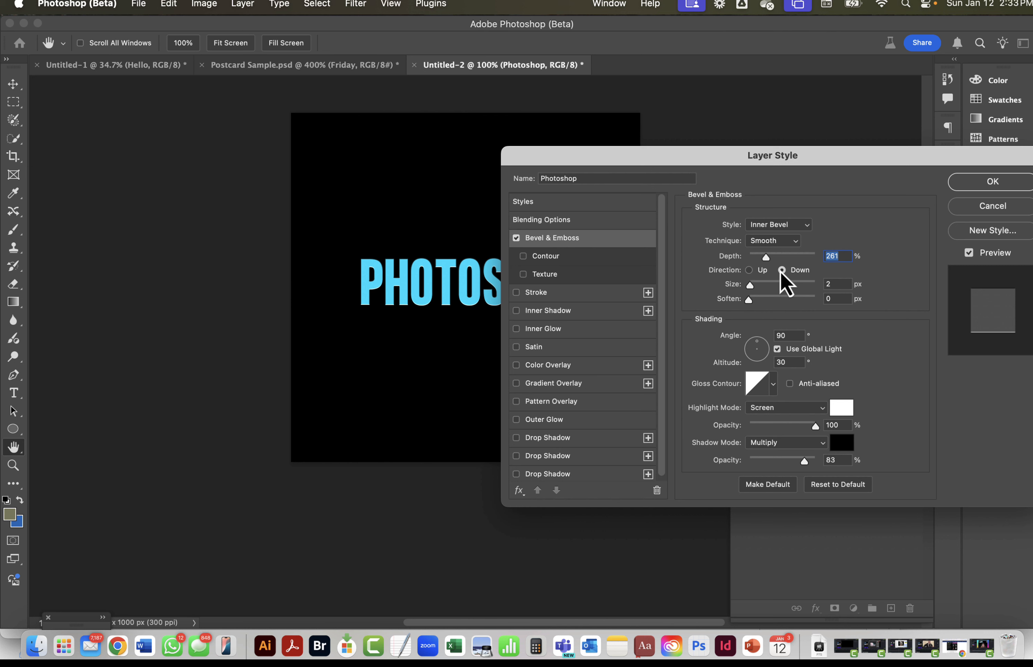
click(748, 270)
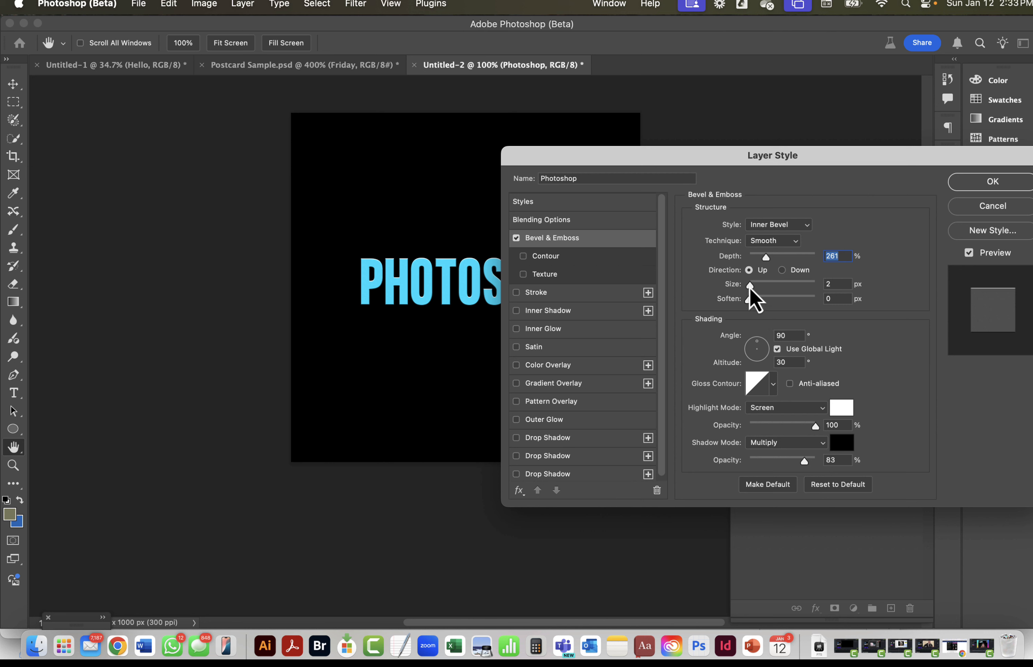
mouse_move(750, 285)
mouse_down()
mouse_move(812, 288)
mouse_move(753, 289)
mouse_up()
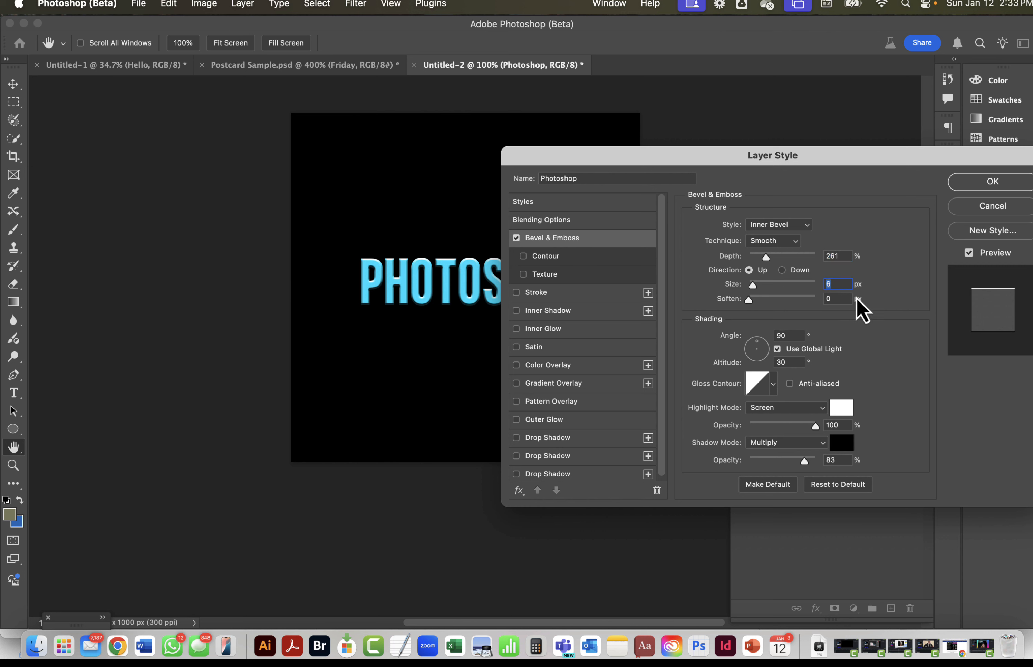
text(2)
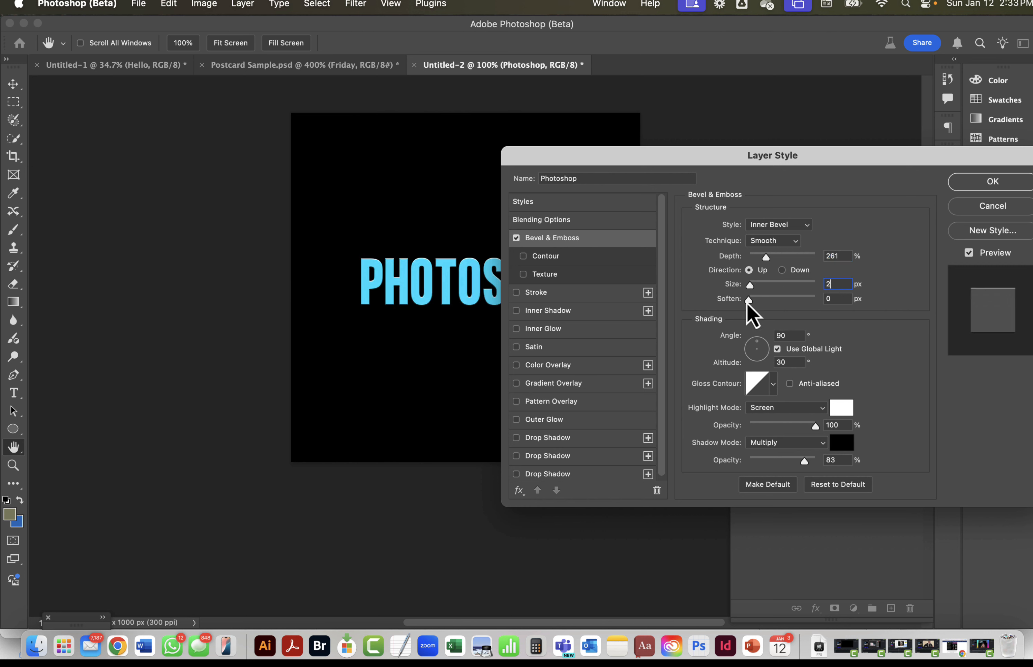
drag(748, 299, 721, 293)
Set the bevel's light angle to about 151° and its altitude to 30°
drag(757, 342, 747, 346)
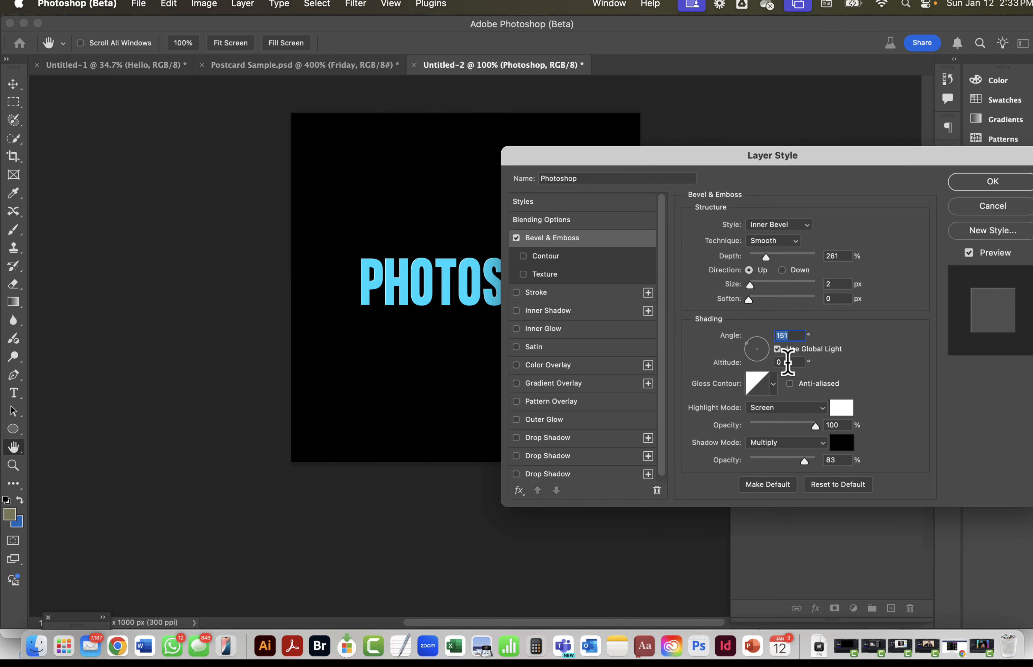
click(787, 362)
text(30)
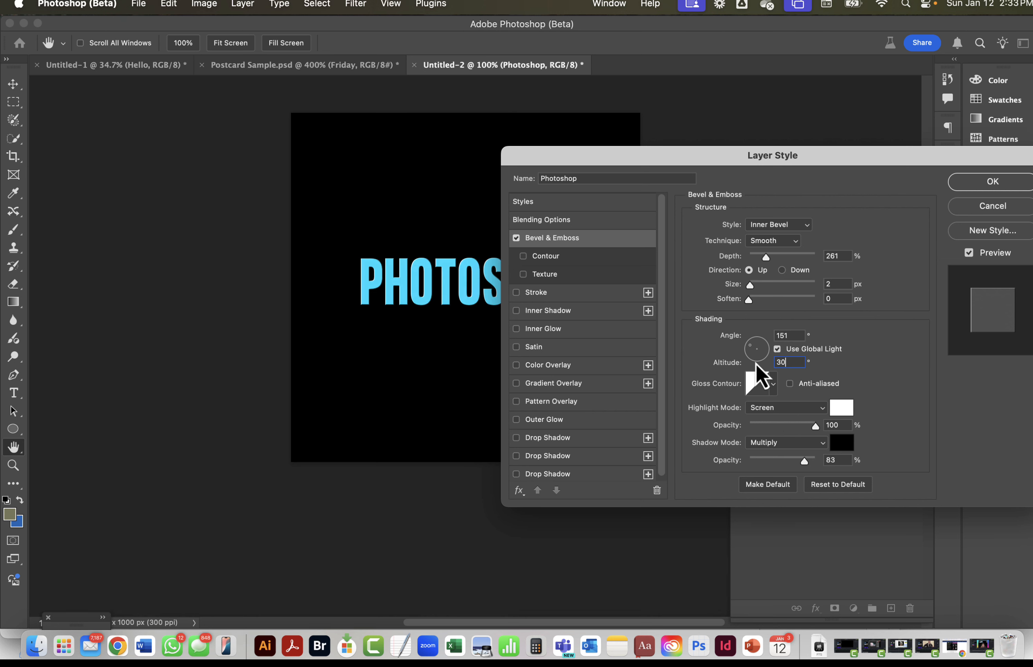
Try the Normal blend mode for the bevel's highlight and return it to Screen
scroll(792, 405, down, 2)
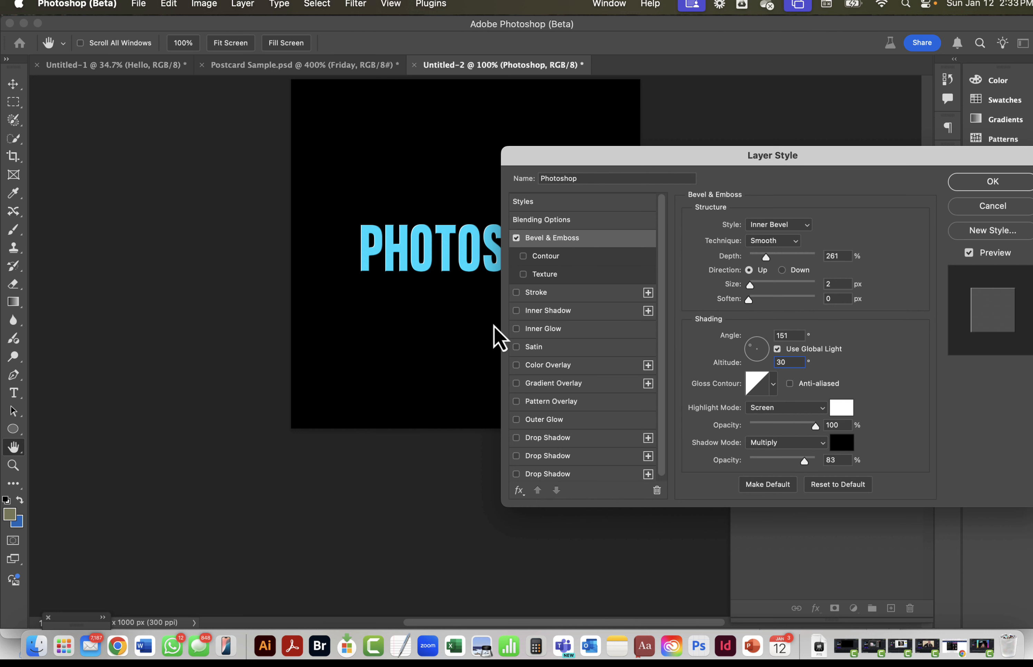
scroll(408, 299, right, 2)
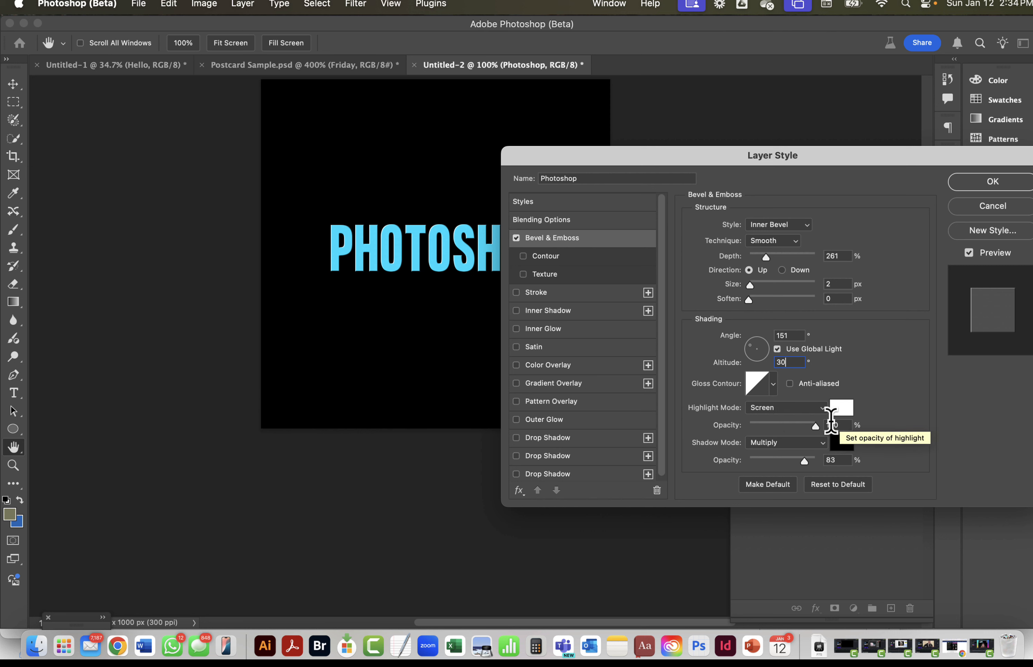
click(802, 409)
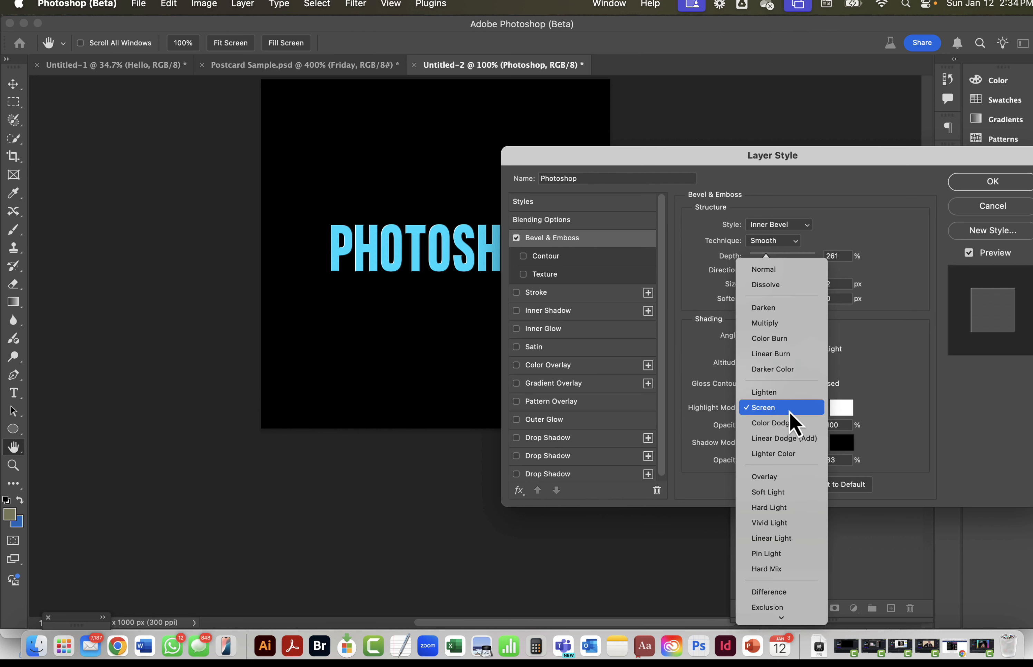
click(770, 271)
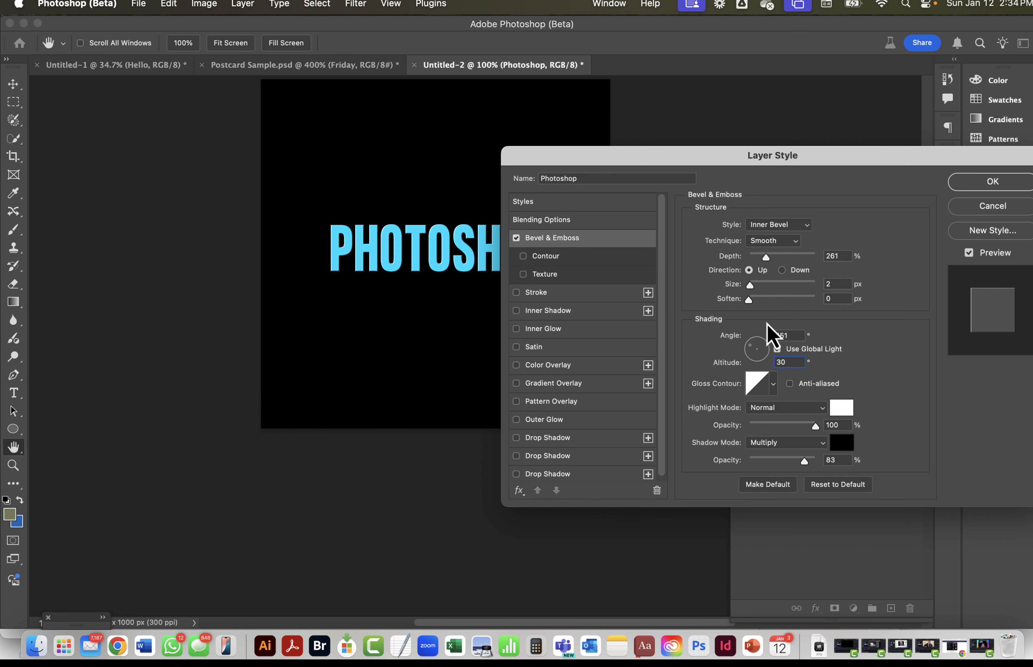
click(780, 411)
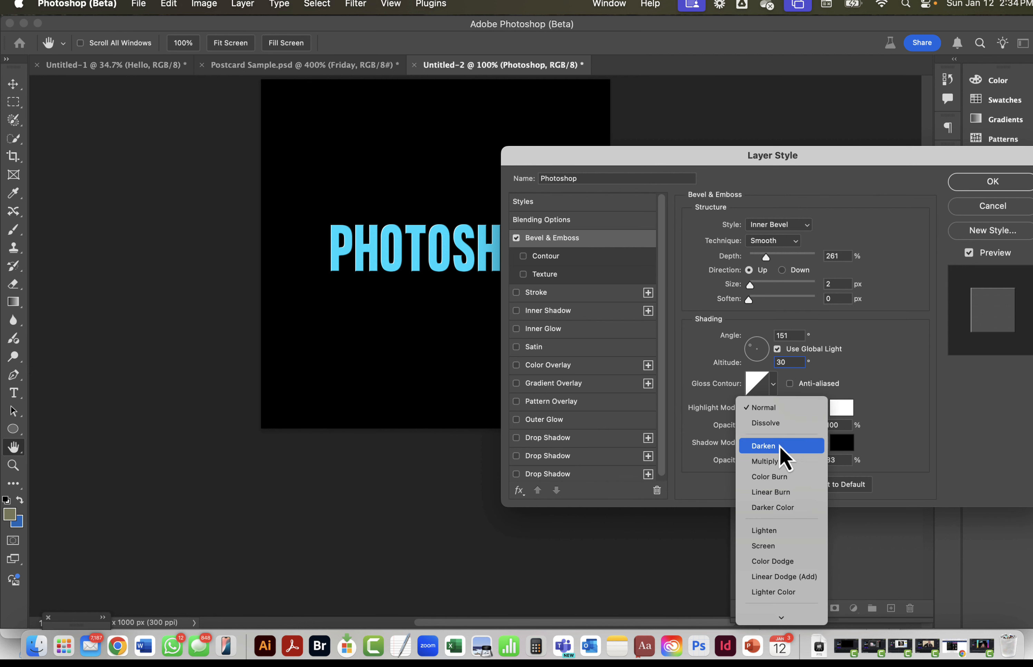
click(773, 547)
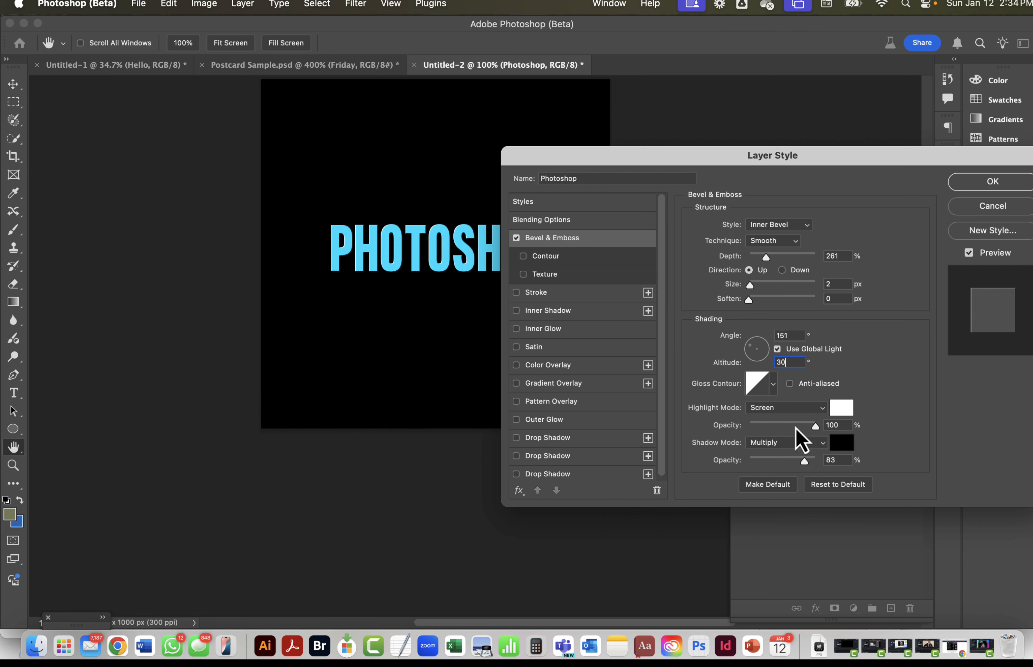
Keep the bevel's Multiply shadow at 83% opacity and apply the layer style to the text
scroll(799, 445, down, 2)
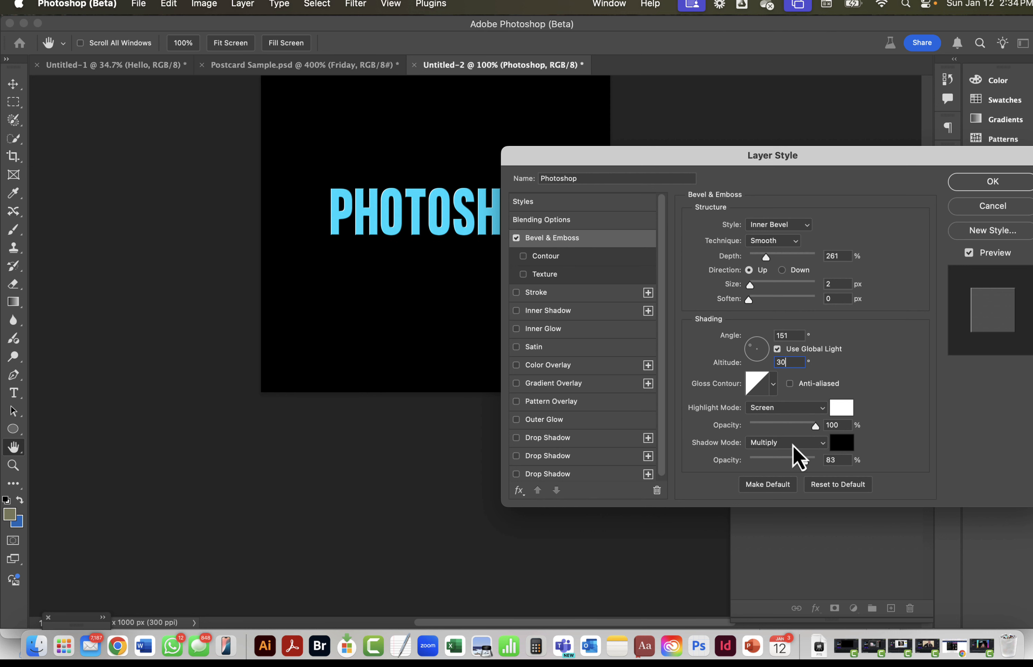
mouse_move(805, 463)
mouse_down()
mouse_move(819, 464)
mouse_move(805, 465)
mouse_up()
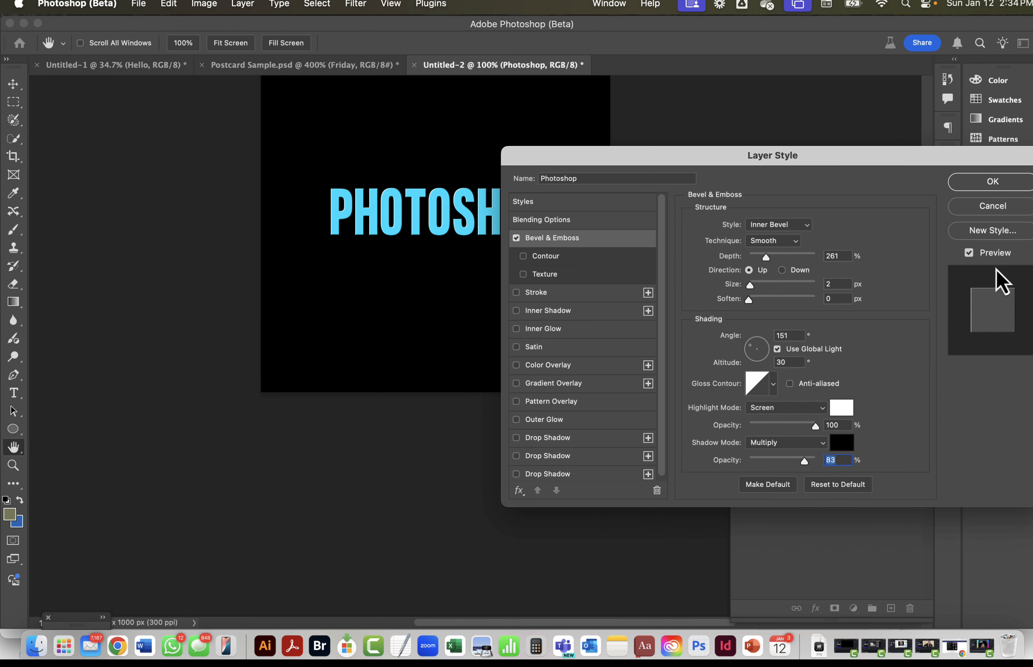
click(975, 183)
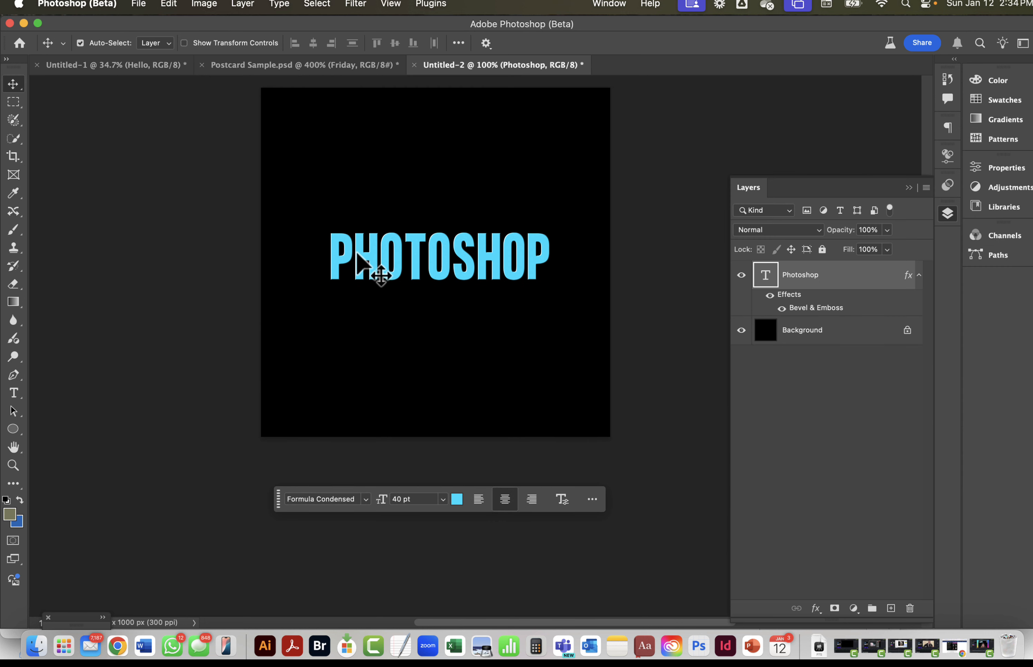
Compare the PHOTOSHOP text up close with the Bevel & Emboss effect hidden and shown
scroll(357, 252, up, 7)
scroll(356, 253, up, 4)
scroll(357, 252, down, 1)
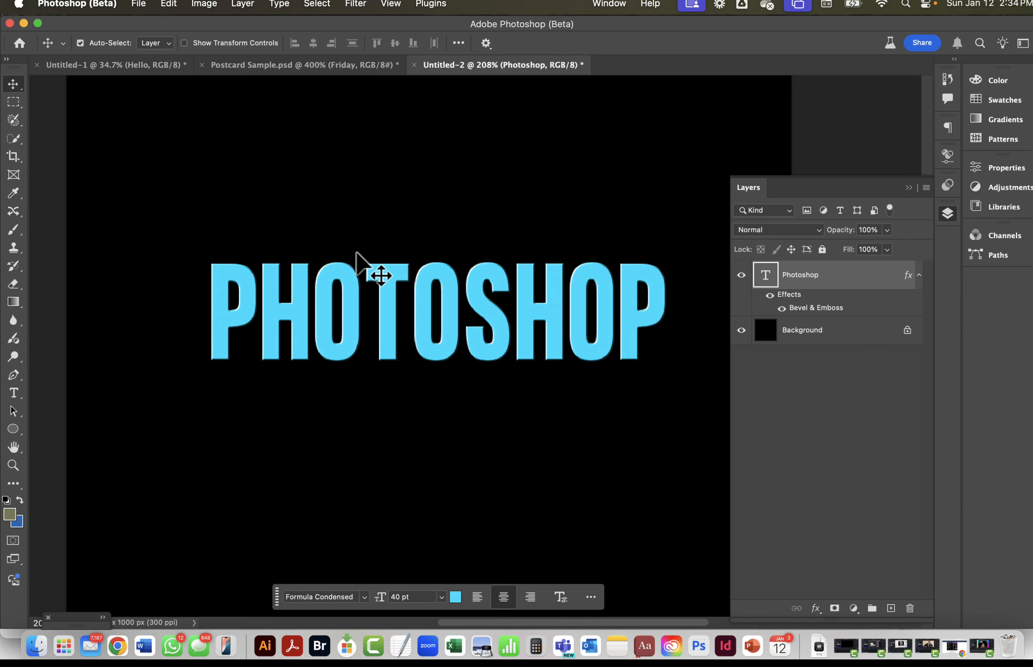
scroll(357, 253, up, 3)
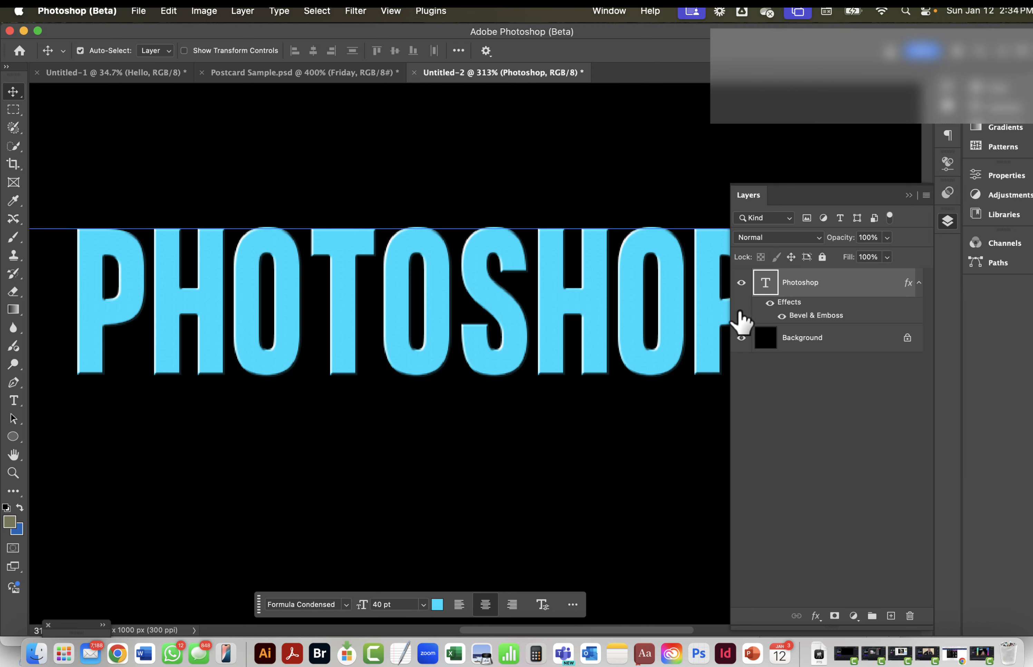
click(782, 316)
click(782, 308)
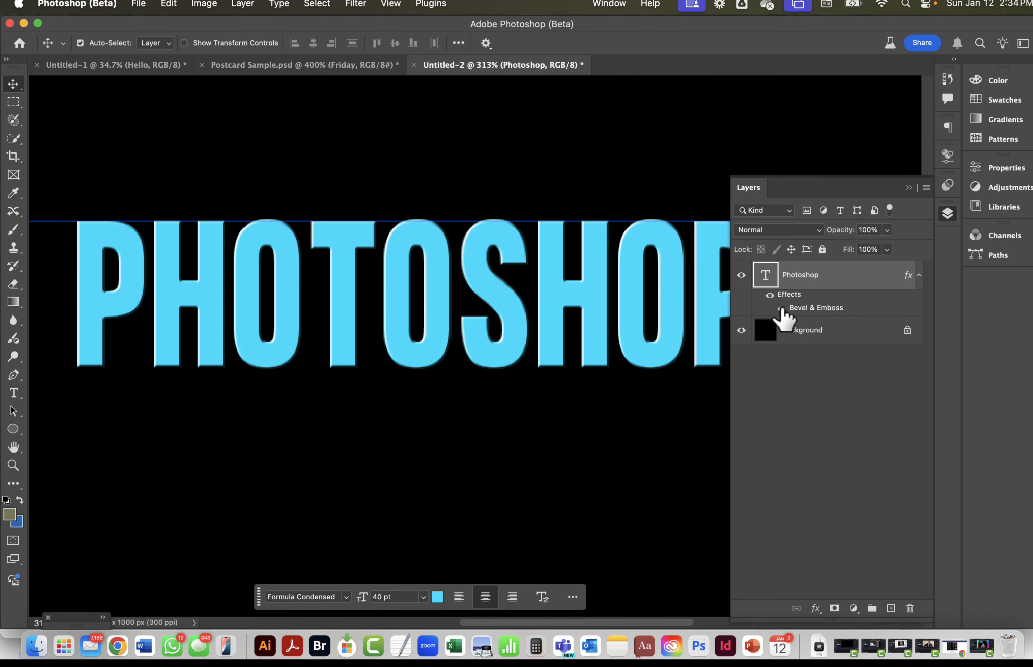
click(782, 308)
click(782, 308)
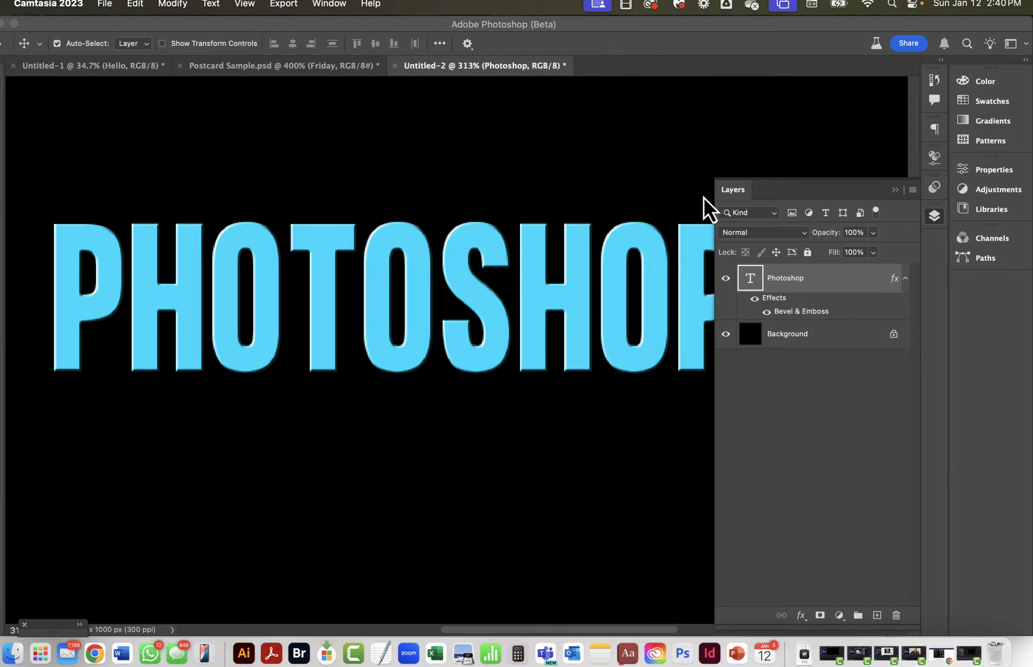
Reopen the Photoshop text layer's style settings and enable a Stroke effect
click(682, 208)
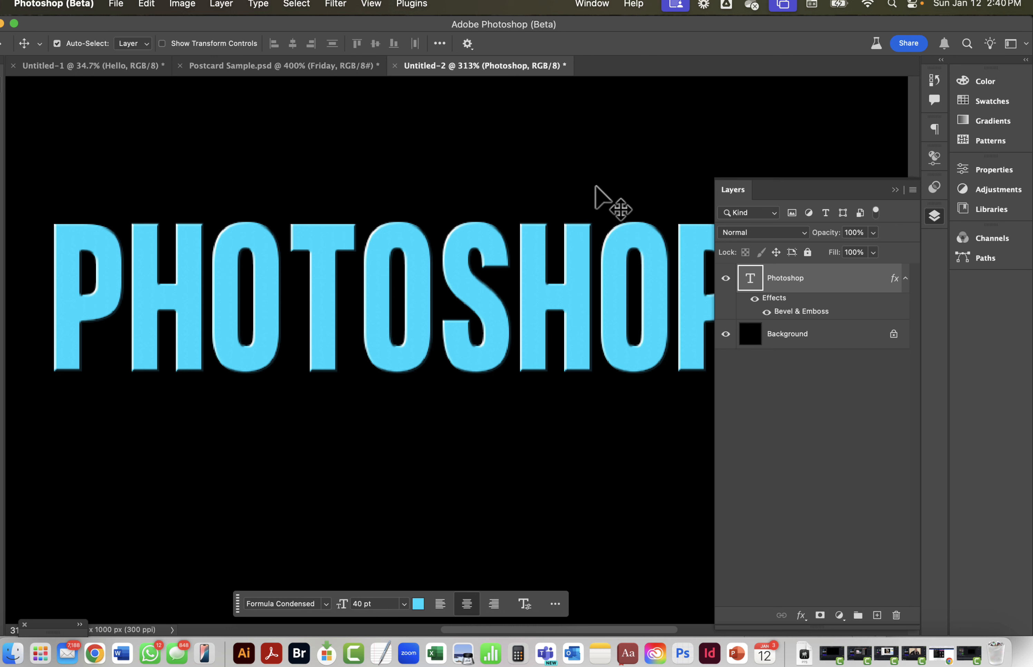
click(761, 299)
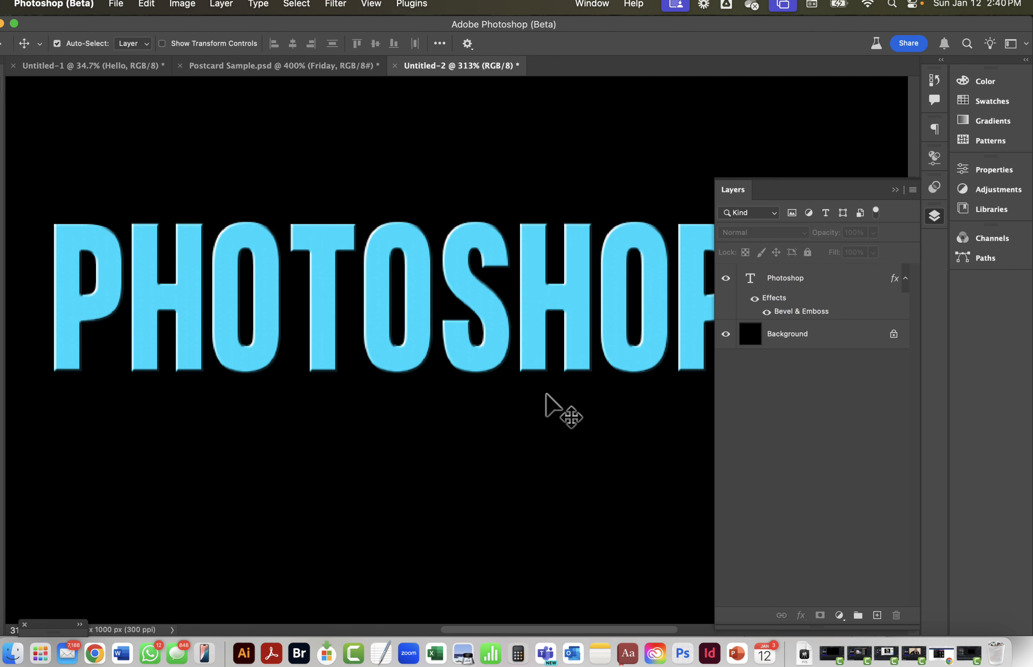
click(795, 318)
double_click(785, 303)
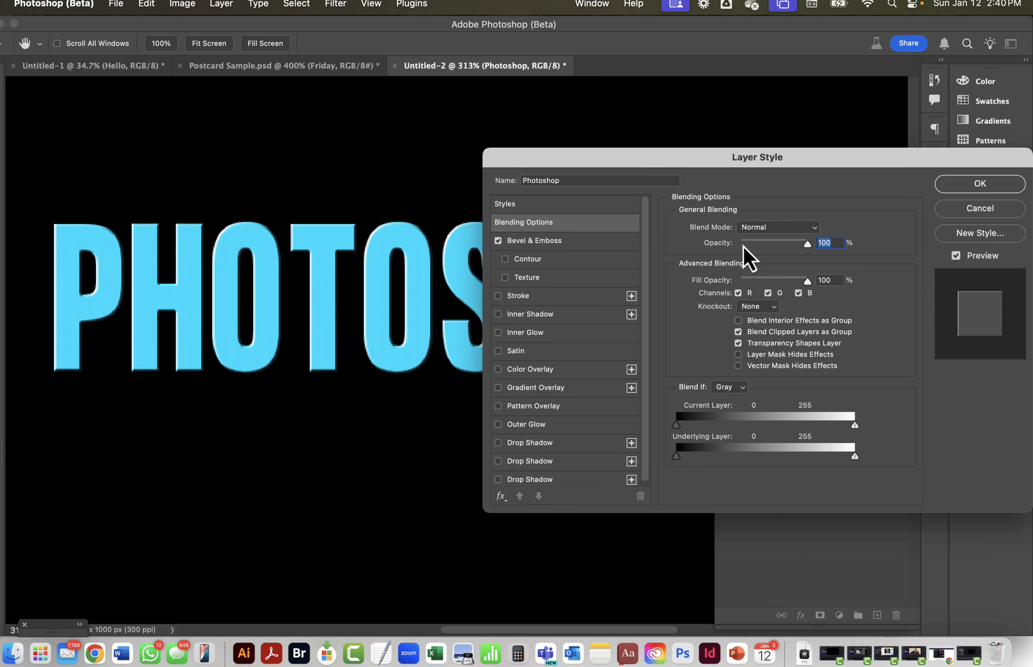
click(514, 295)
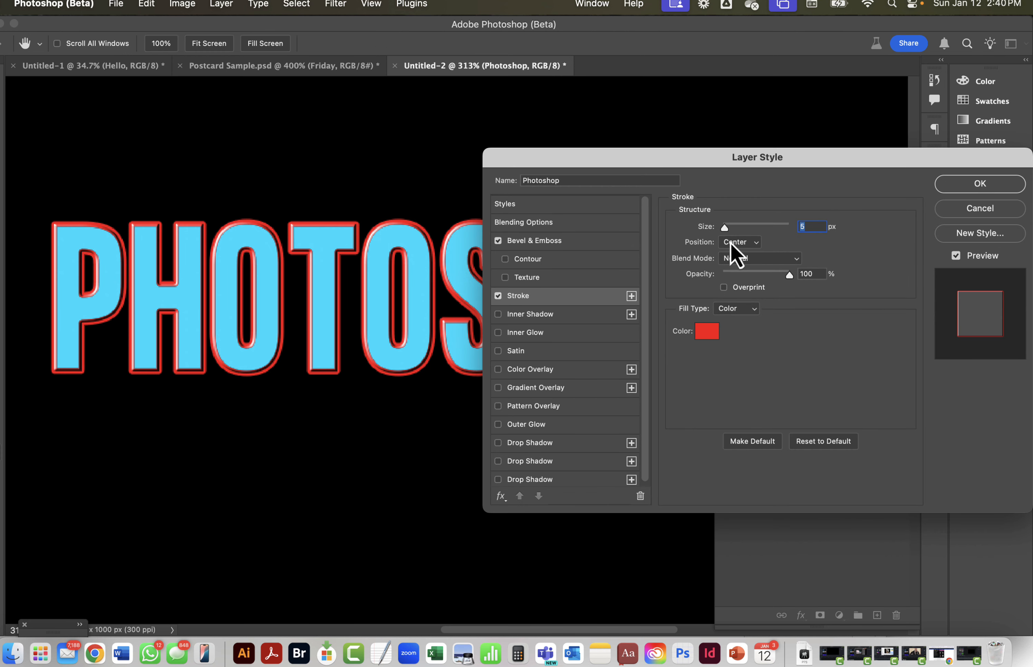
Sample the letters' light blue as the stroke color and set its black (K) value to 2%
click(703, 338)
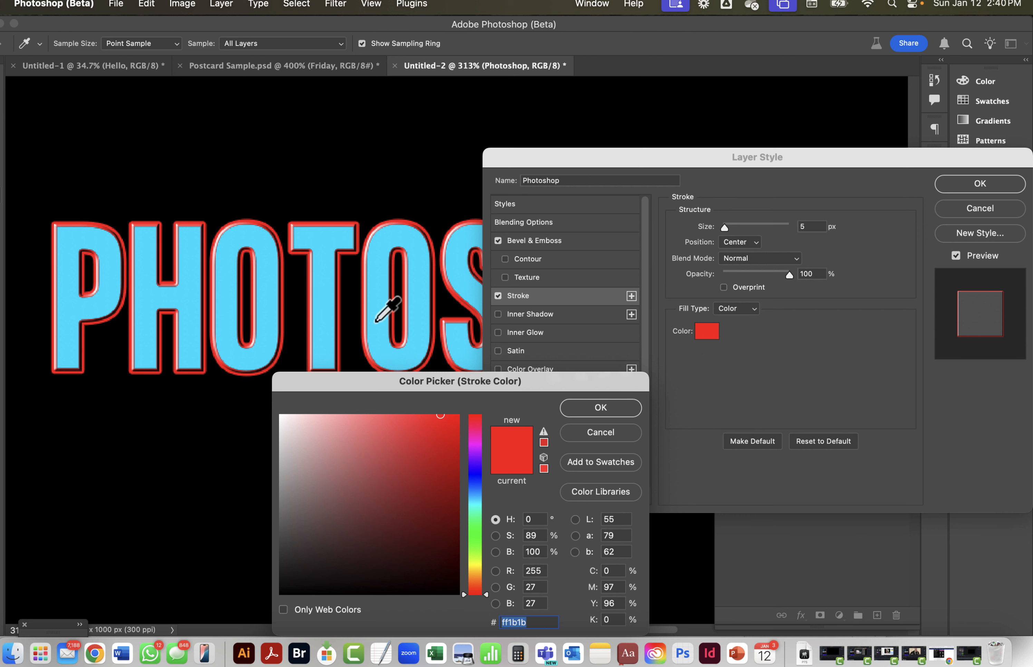
click(376, 311)
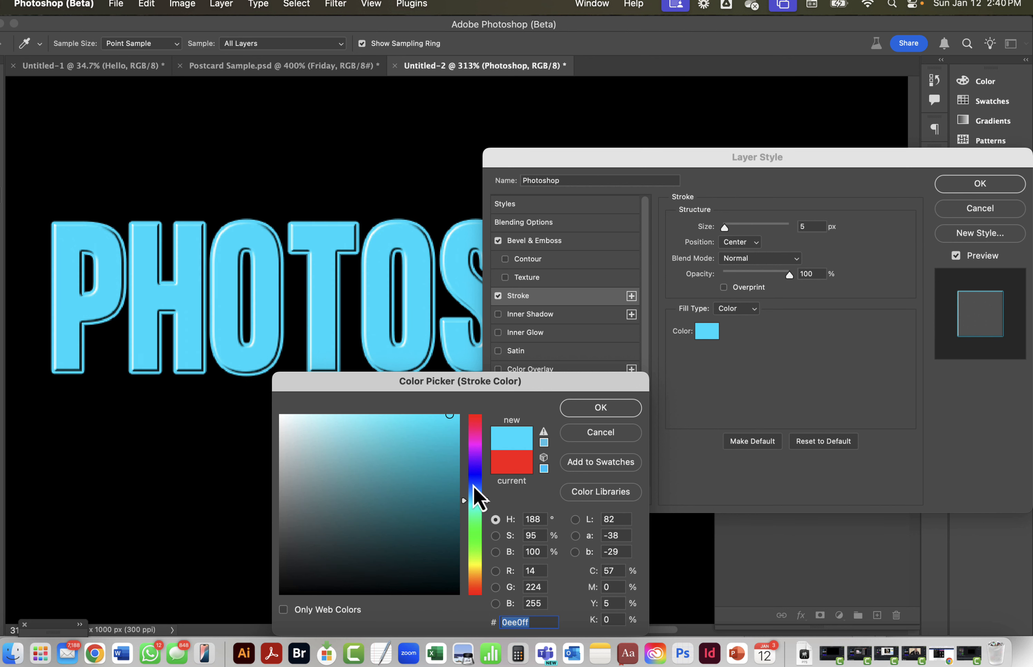
click(612, 619)
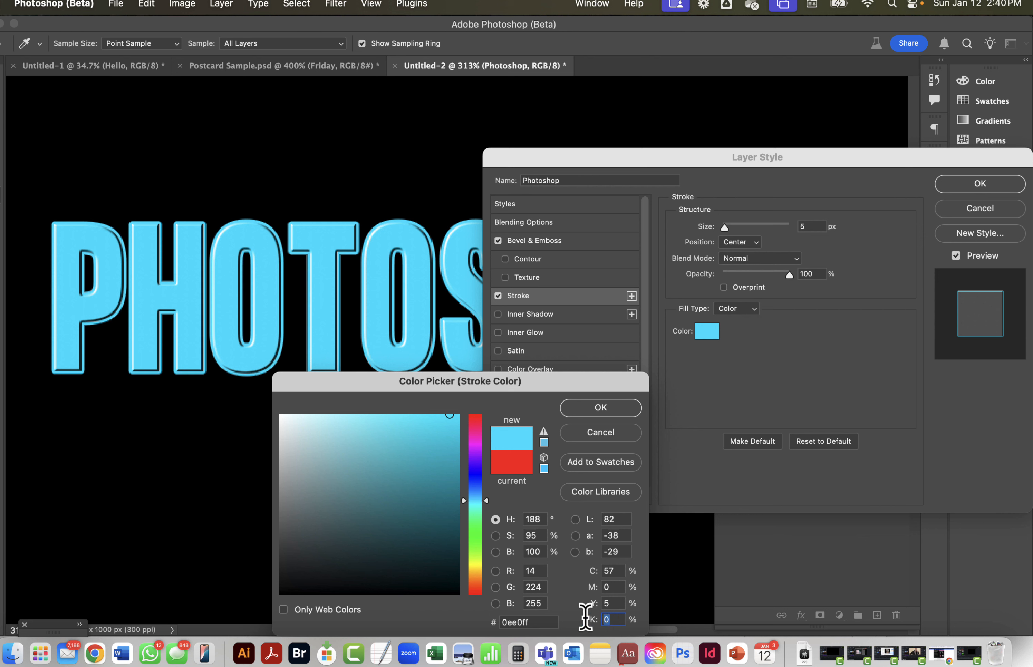
text(2)
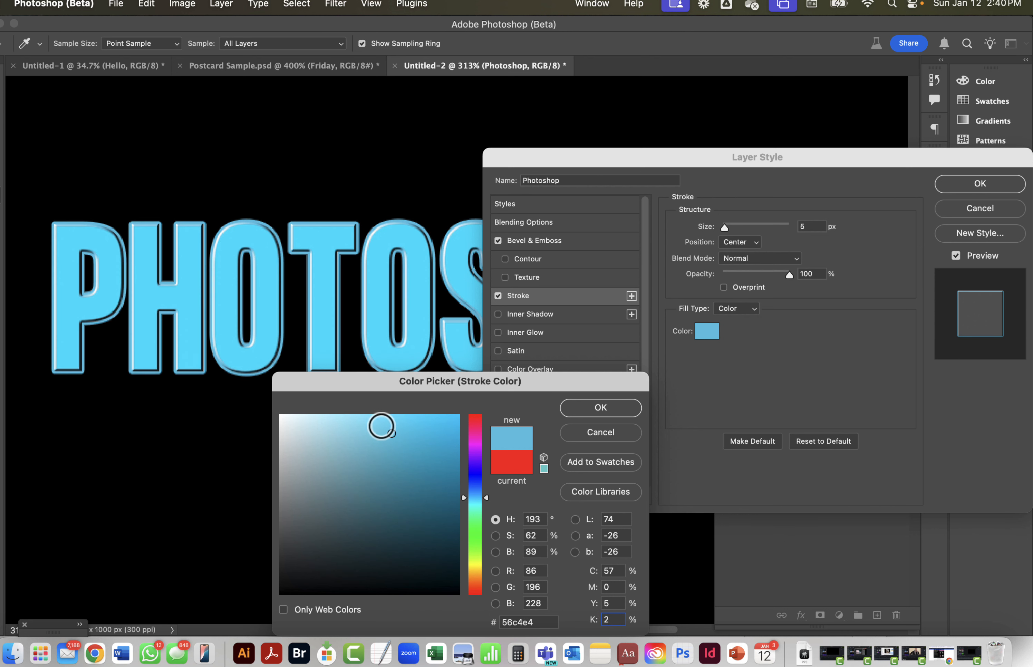
click(597, 409)
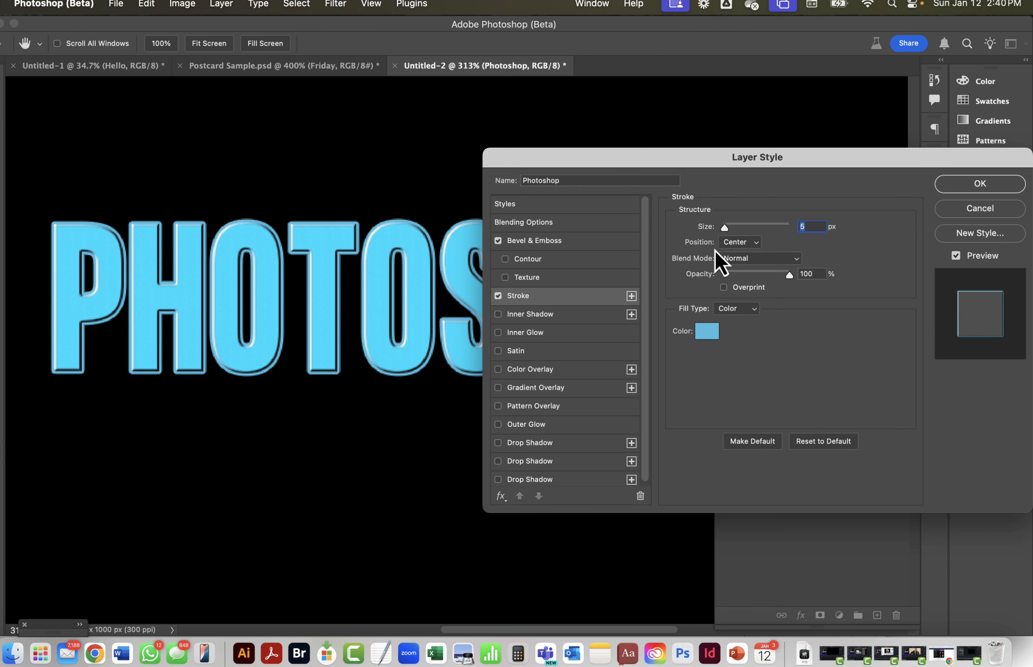
Set the stroke's size to 3 px and its position to Inside
text(3)
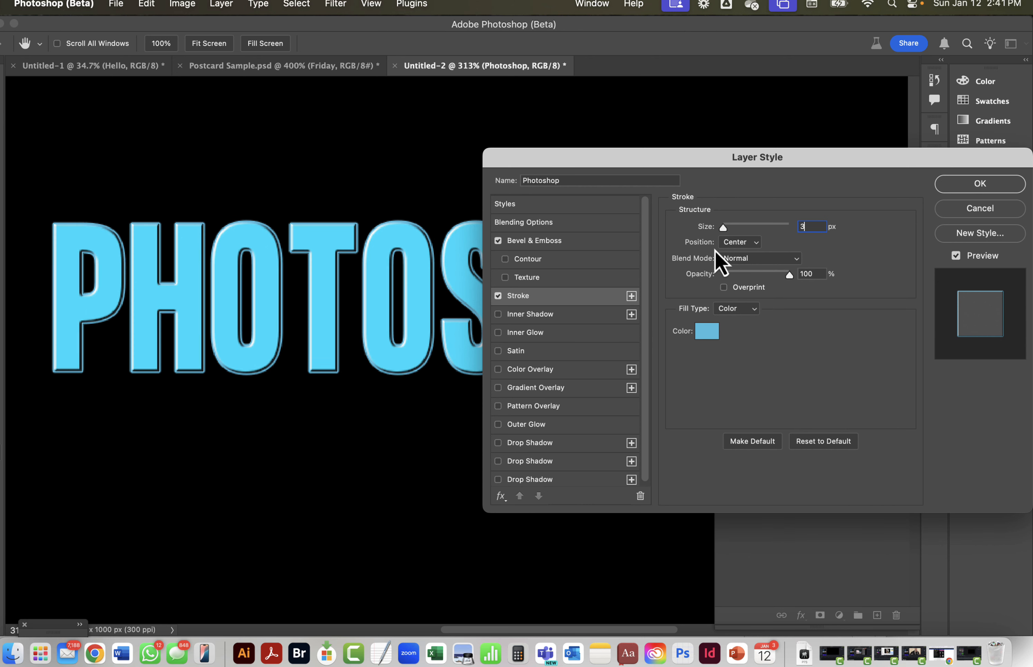
click(734, 243)
click(734, 228)
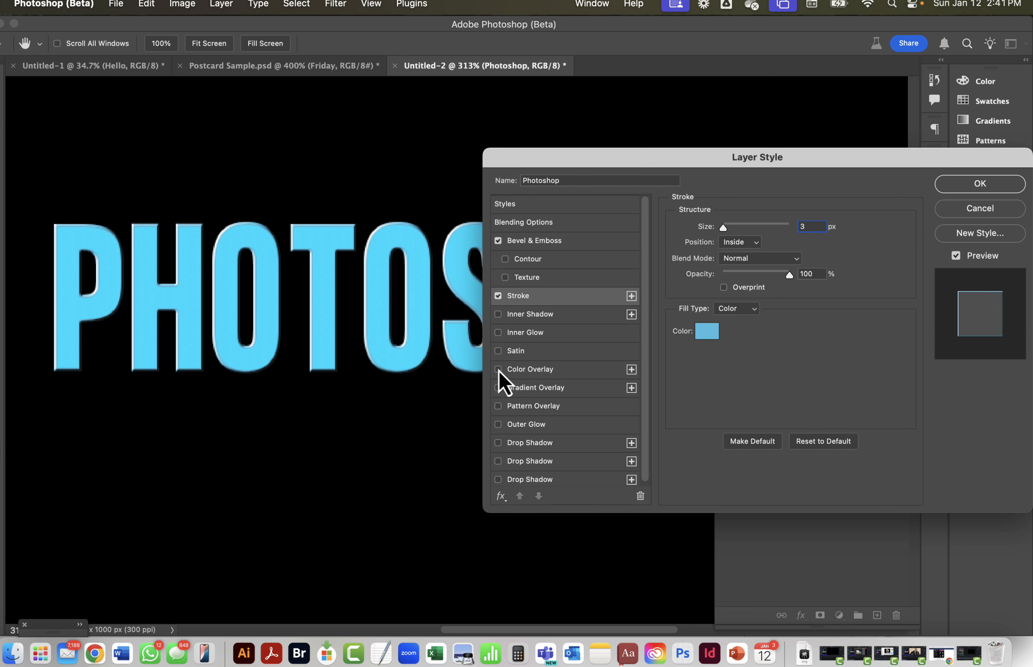
Add a Gradient Overlay to the text and apply the layer style
click(536, 389)
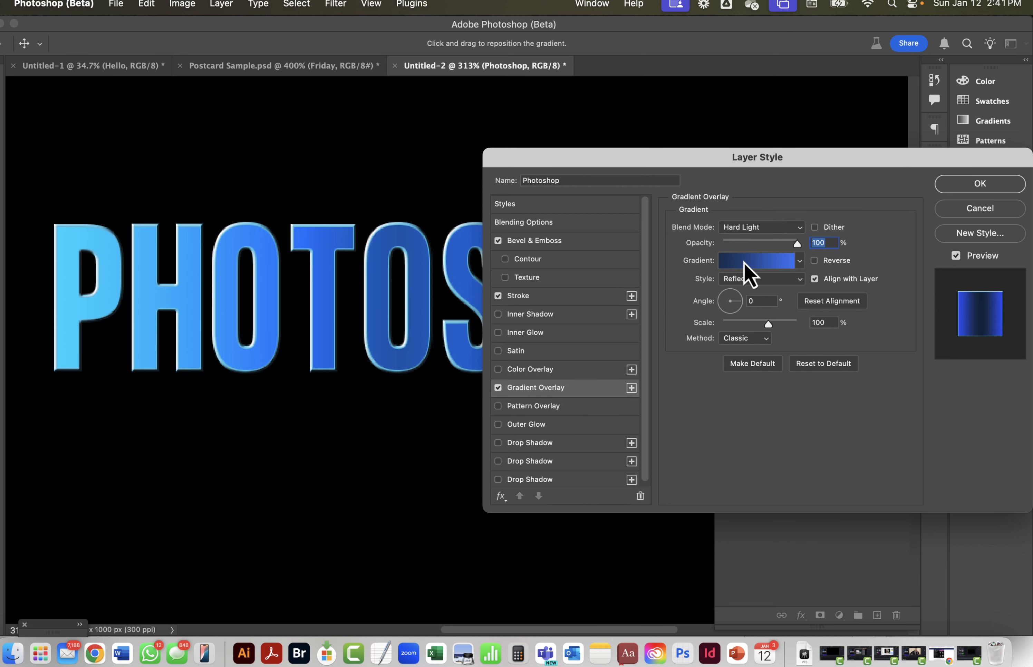
drag(737, 164, 418, 392)
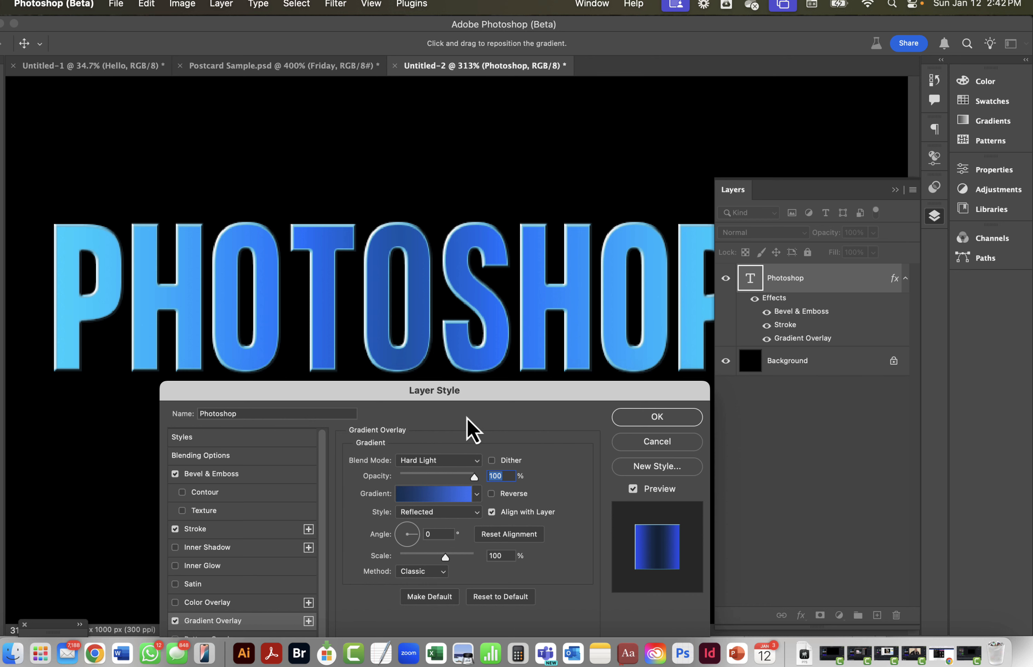
click(656, 417)
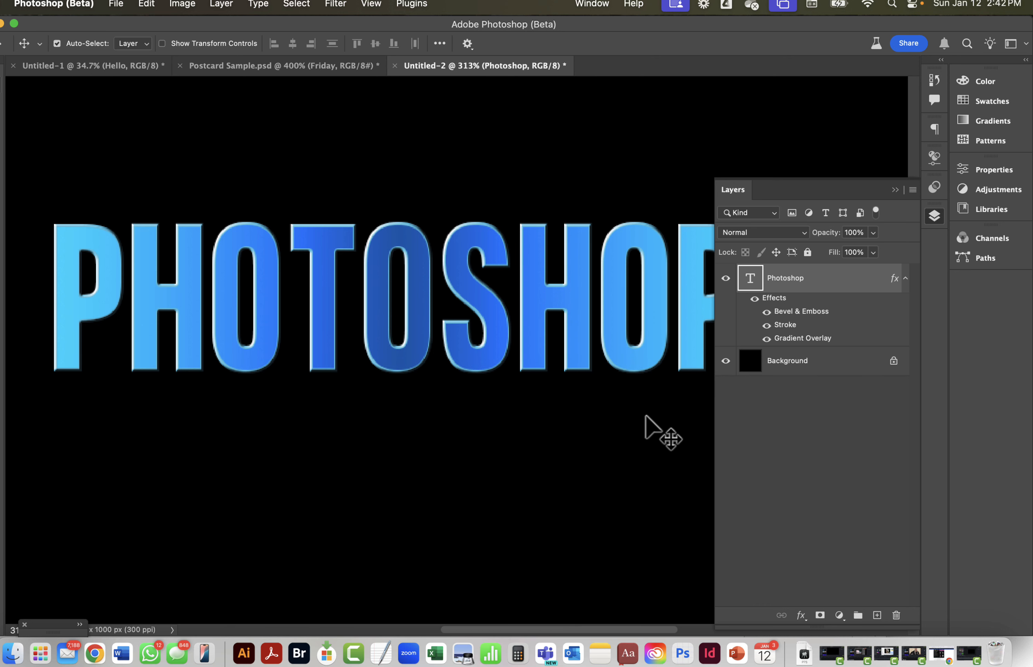
Examine the Friday layer's Gradient Overlay in Postcard Sample.psd, including the color of its dark starting stop
click(200, 68)
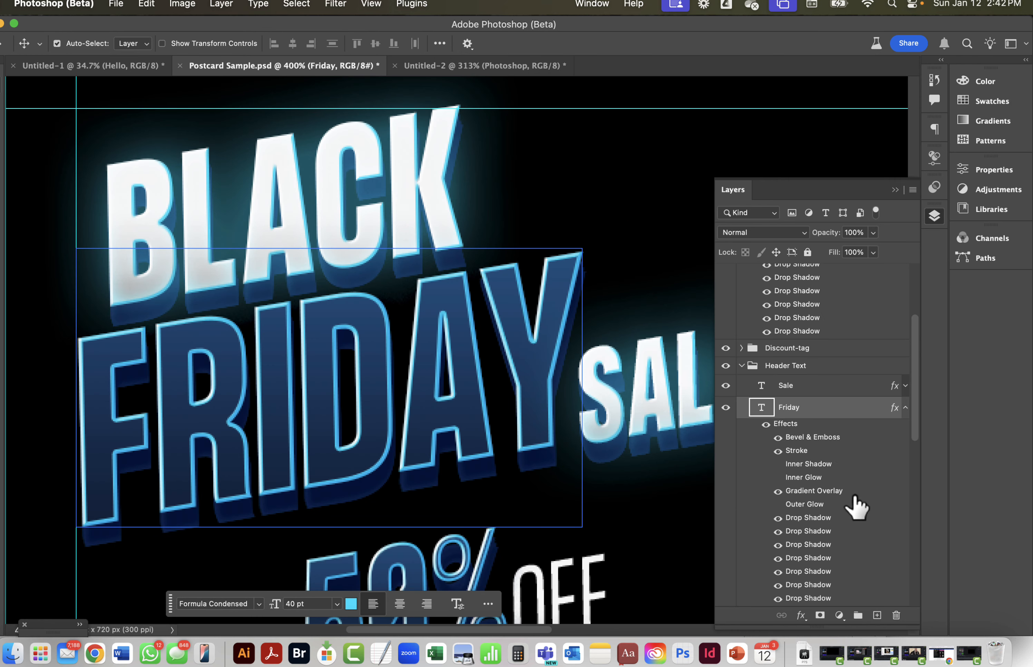
double_click(796, 492)
click(439, 383)
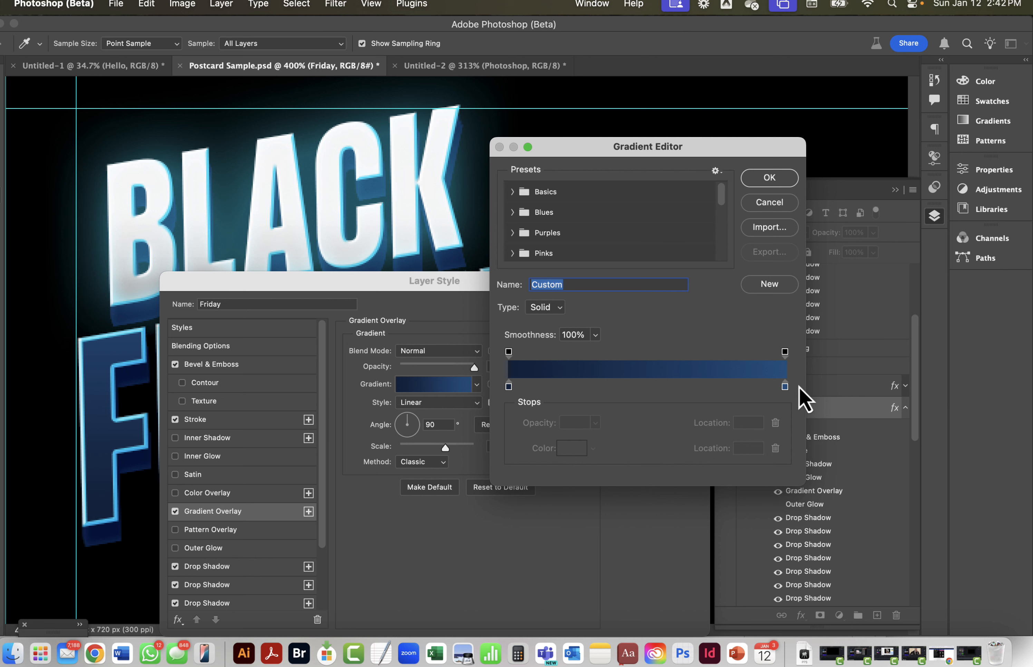
click(508, 386)
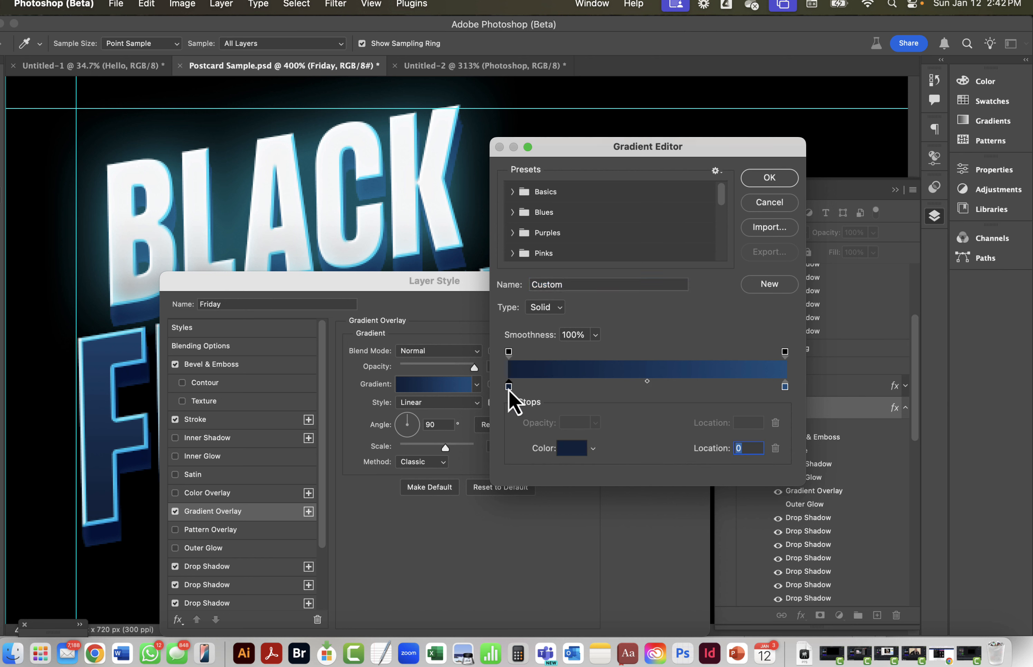
click(569, 452)
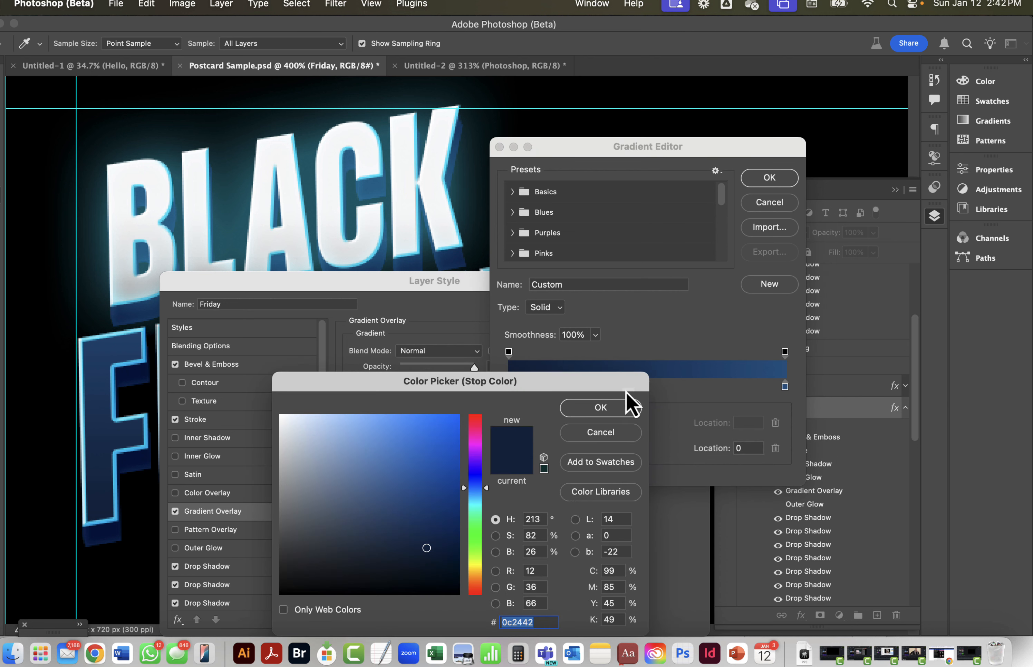
click(607, 406)
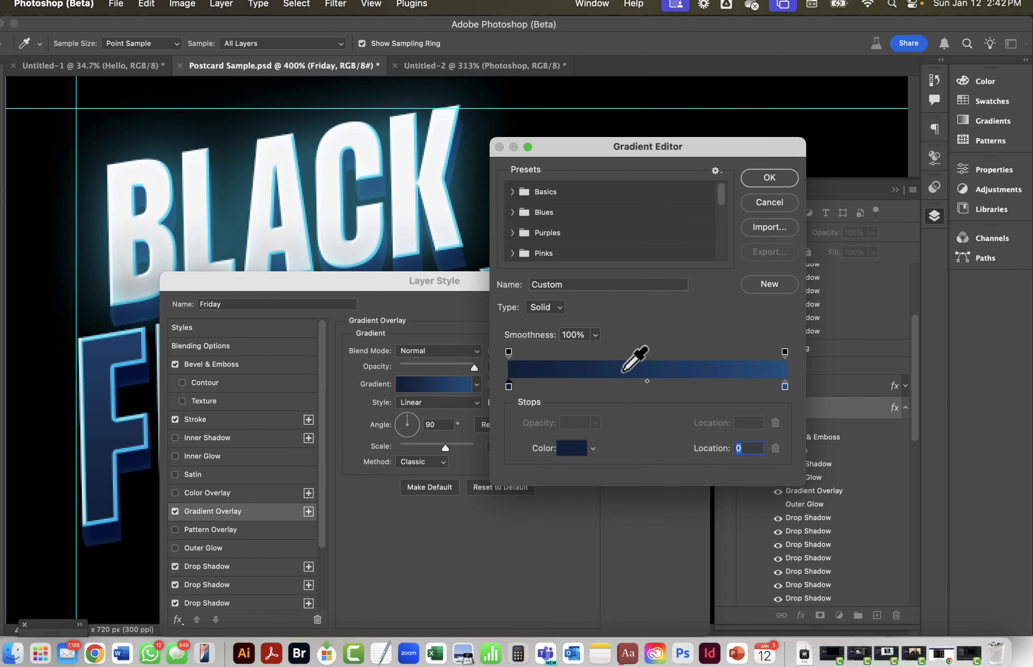
click(775, 182)
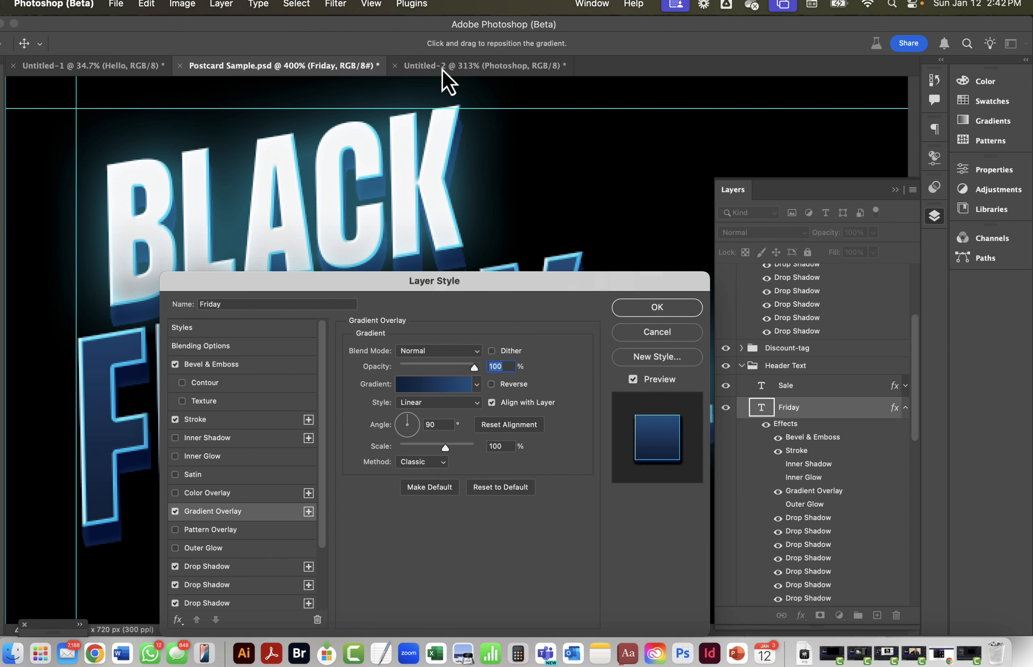
click(651, 312)
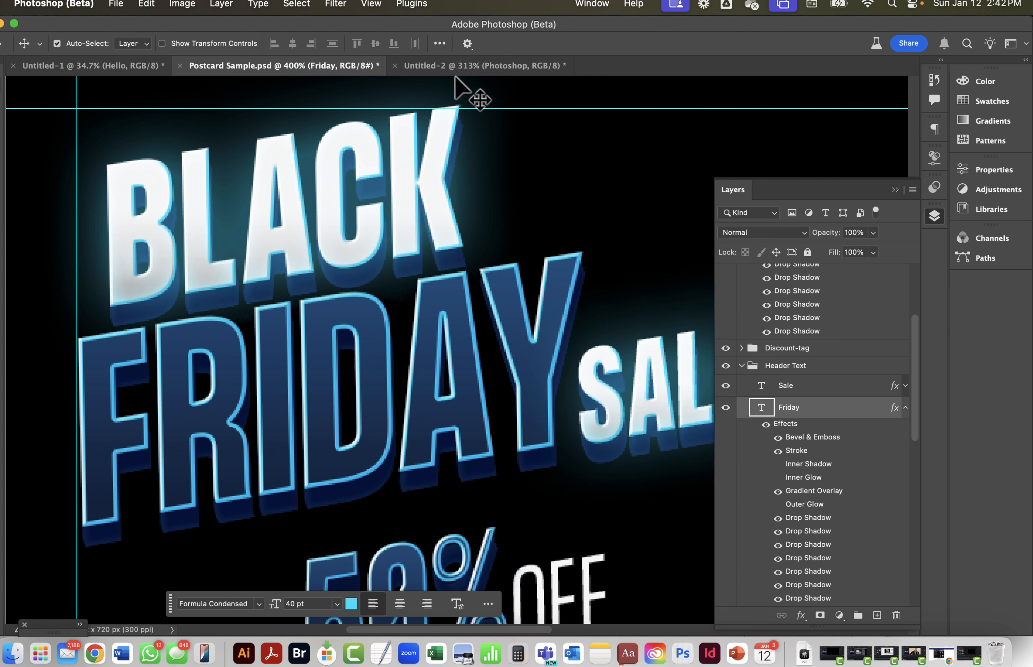
Back in Untitled-2, change the starting stop of the text's Gradient Overlay to a darker navy blue
click(460, 69)
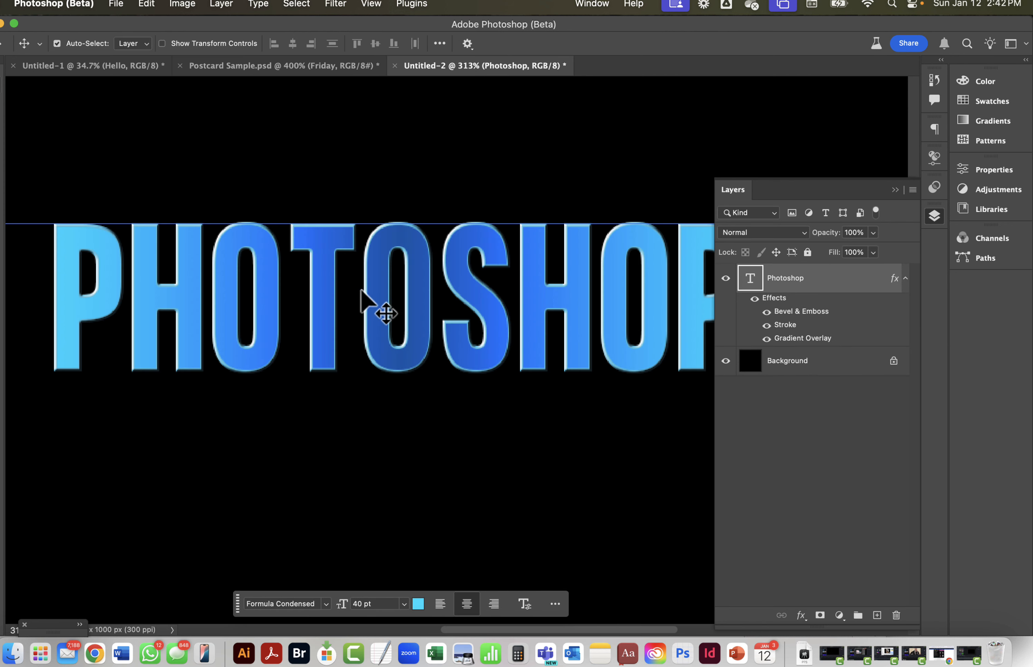
double_click(791, 340)
click(430, 386)
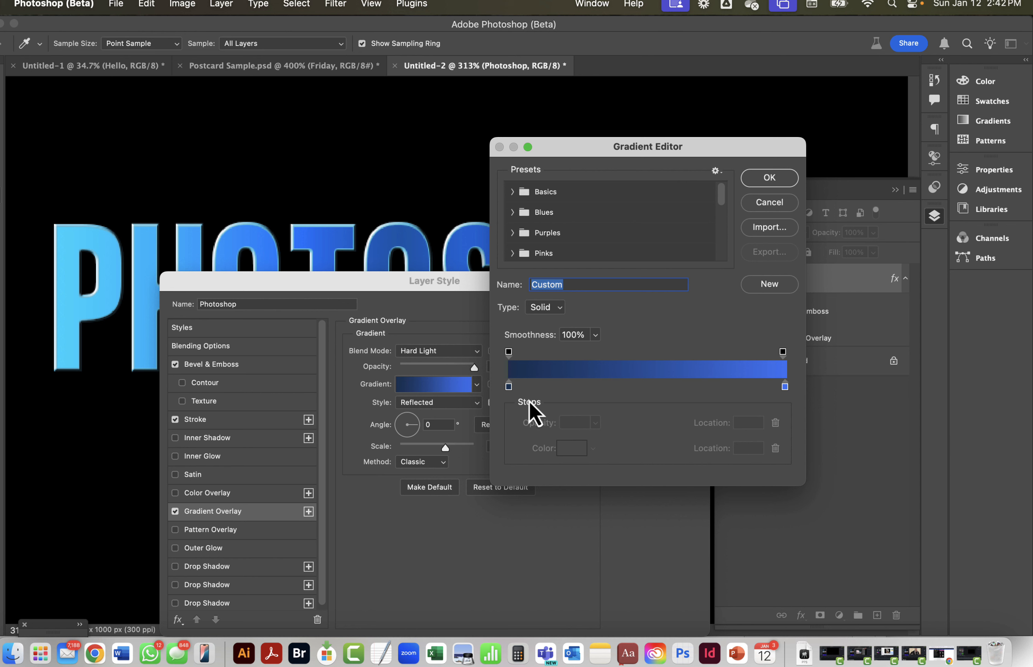
click(508, 385)
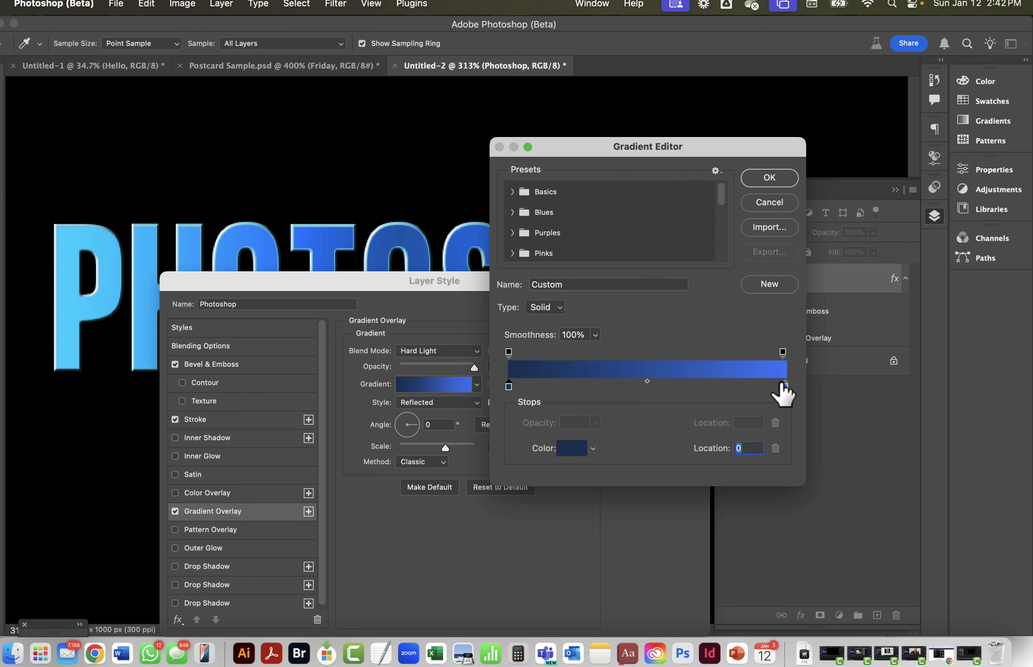
click(560, 451)
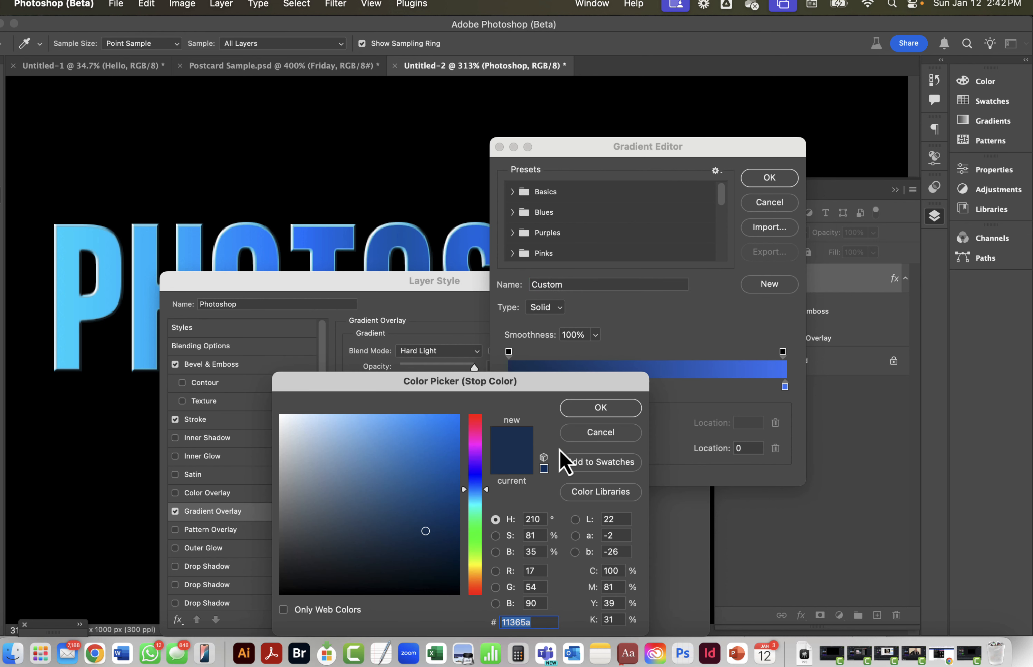
click(601, 406)
Set the gradient's end stop to muted teal-blue #38697a and the overlay's angle to 90°
click(784, 386)
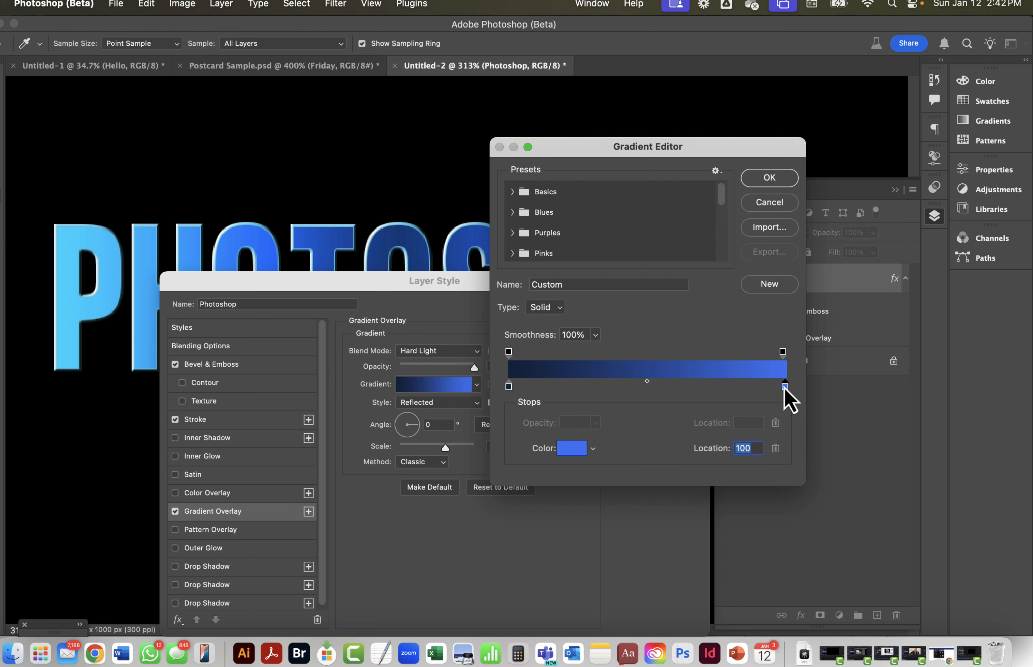
click(581, 452)
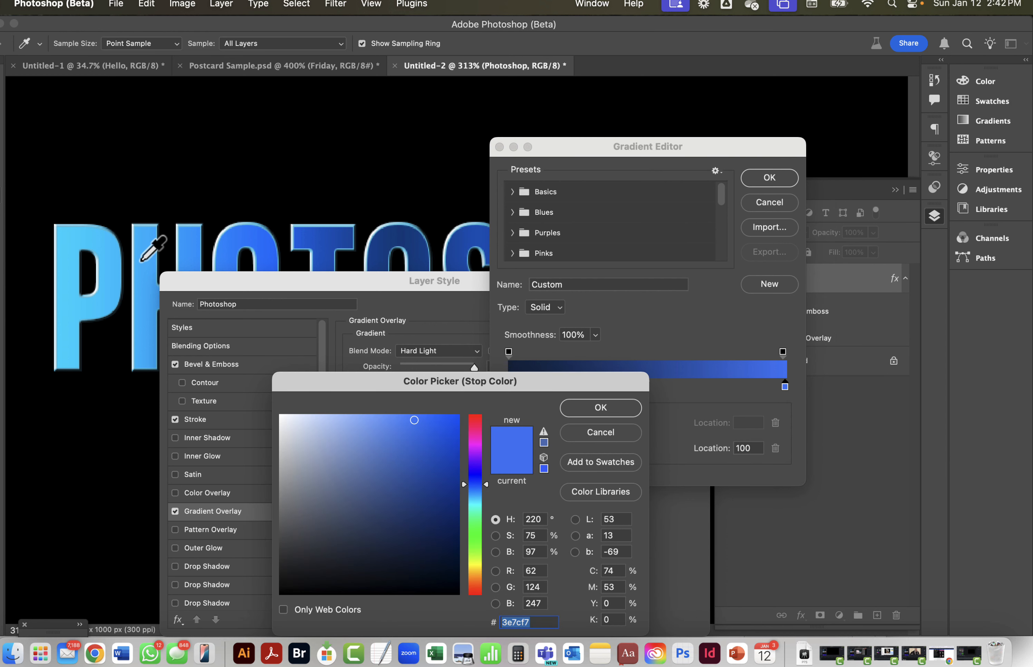
click(139, 262)
mouse_move(442, 425)
mouse_down()
mouse_move(414, 498)
mouse_move(386, 496)
mouse_move(376, 508)
mouse_up()
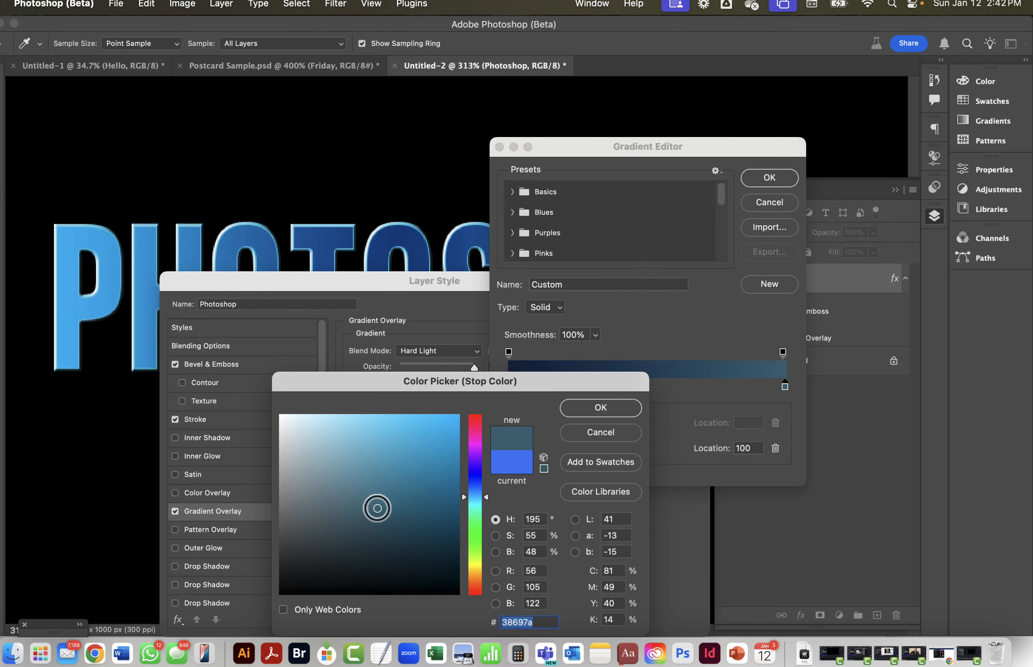
click(589, 413)
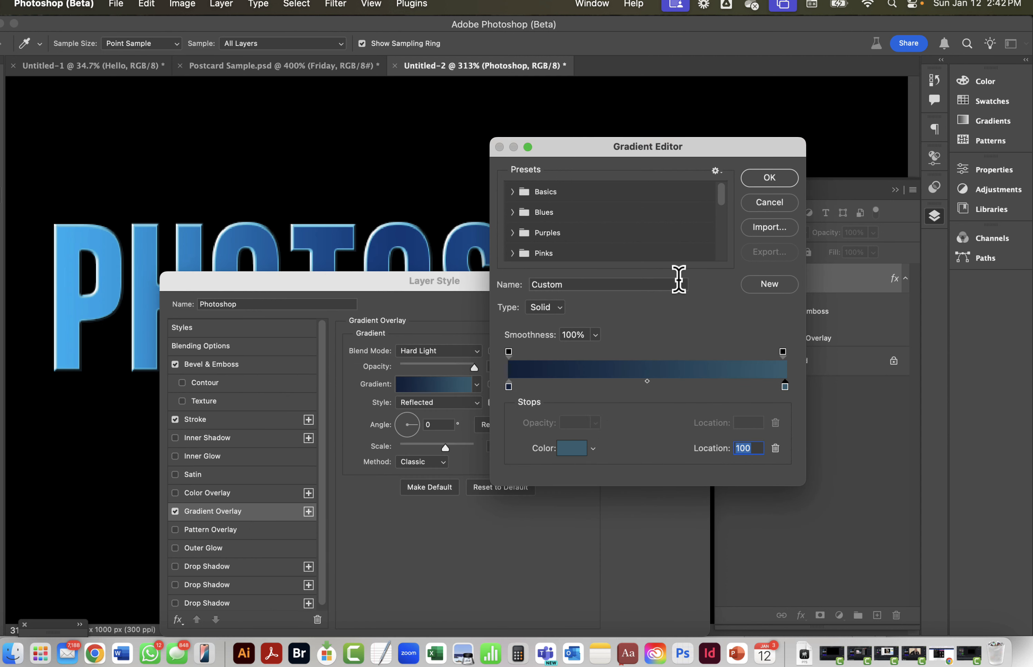
click(770, 178)
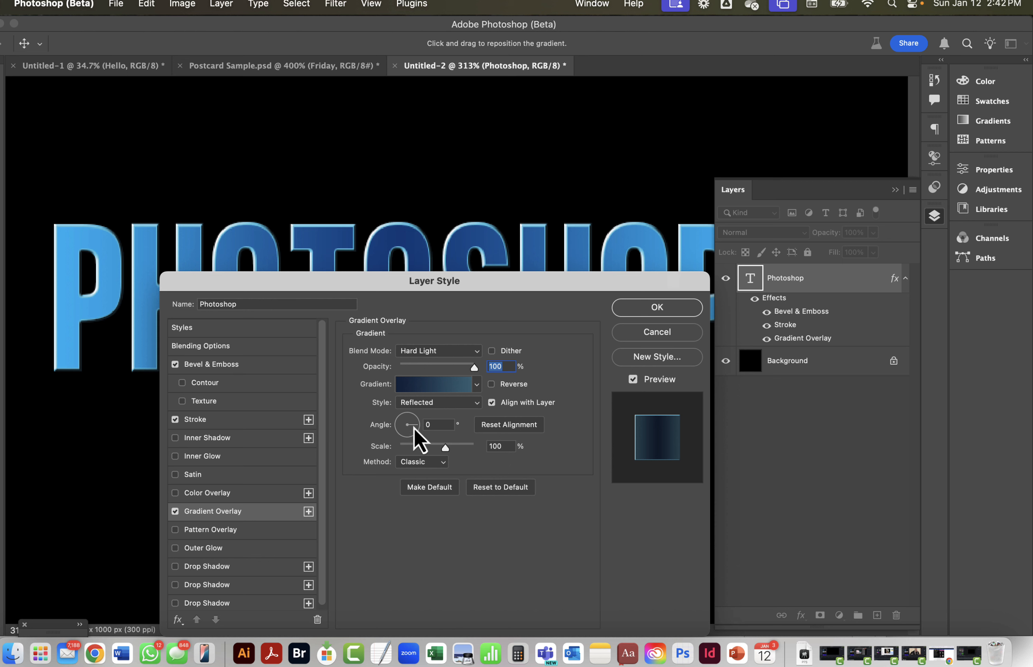
drag(414, 427, 408, 411)
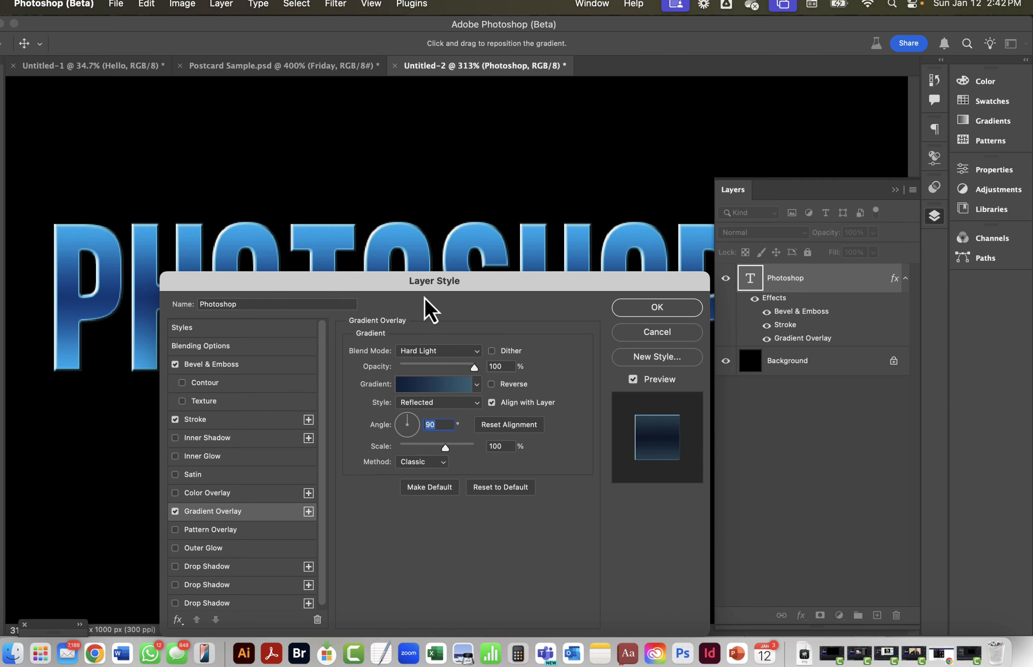
Change the text's Gradient Overlay to the Linear style with the Normal blend mode
drag(427, 308, 415, 448)
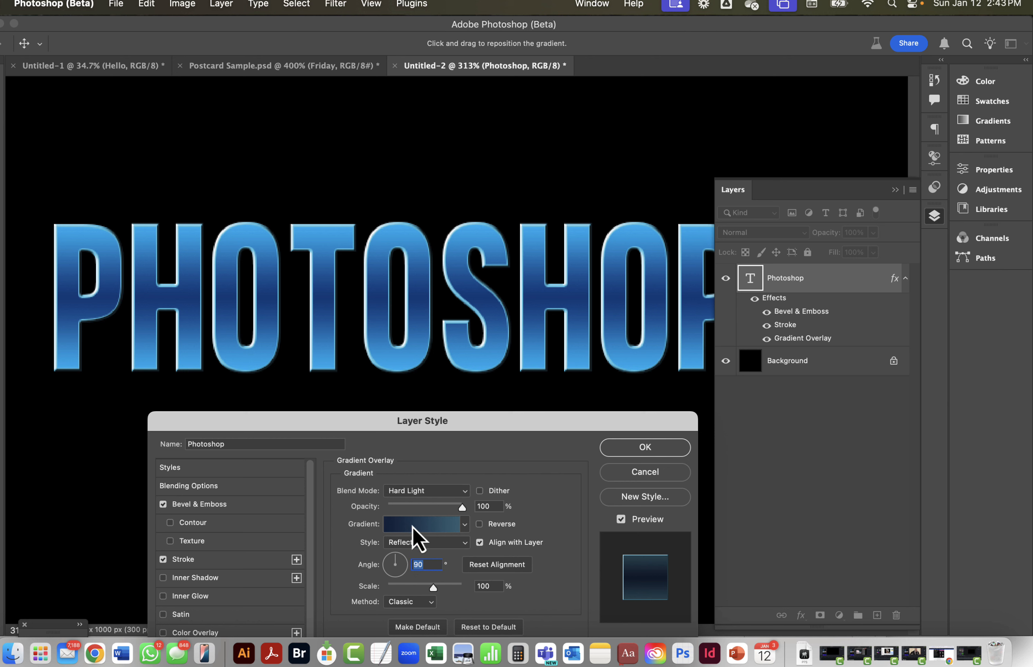
click(430, 544)
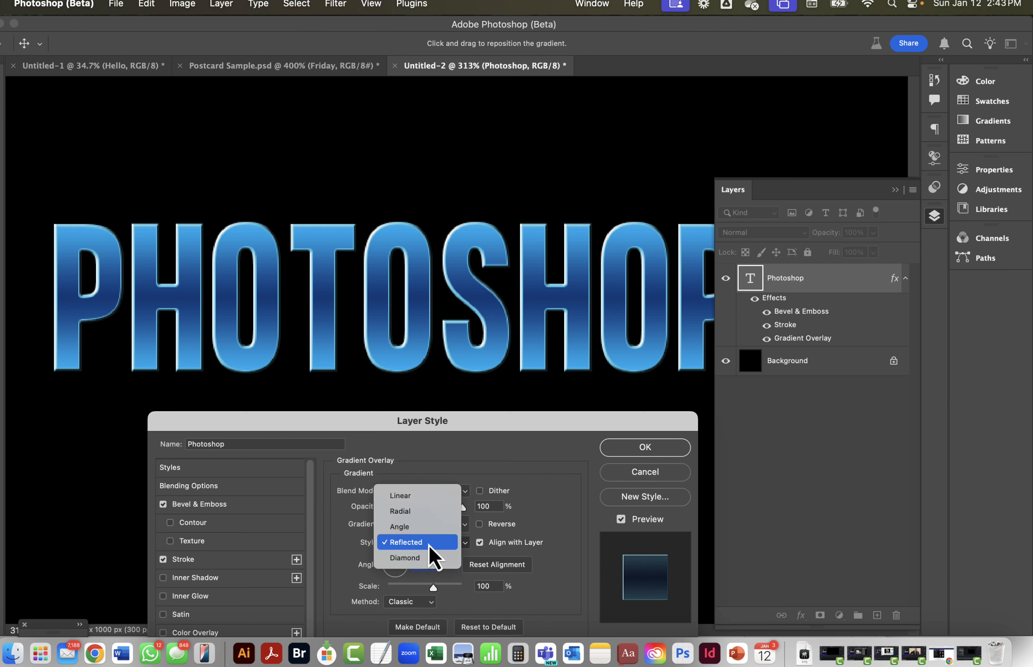
click(429, 497)
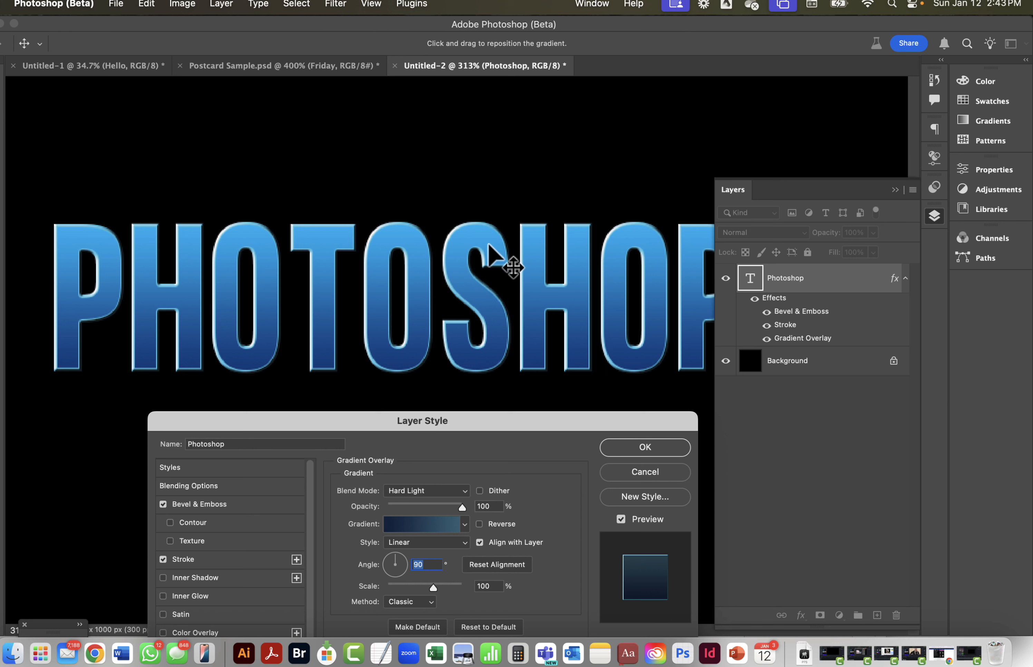
click(419, 493)
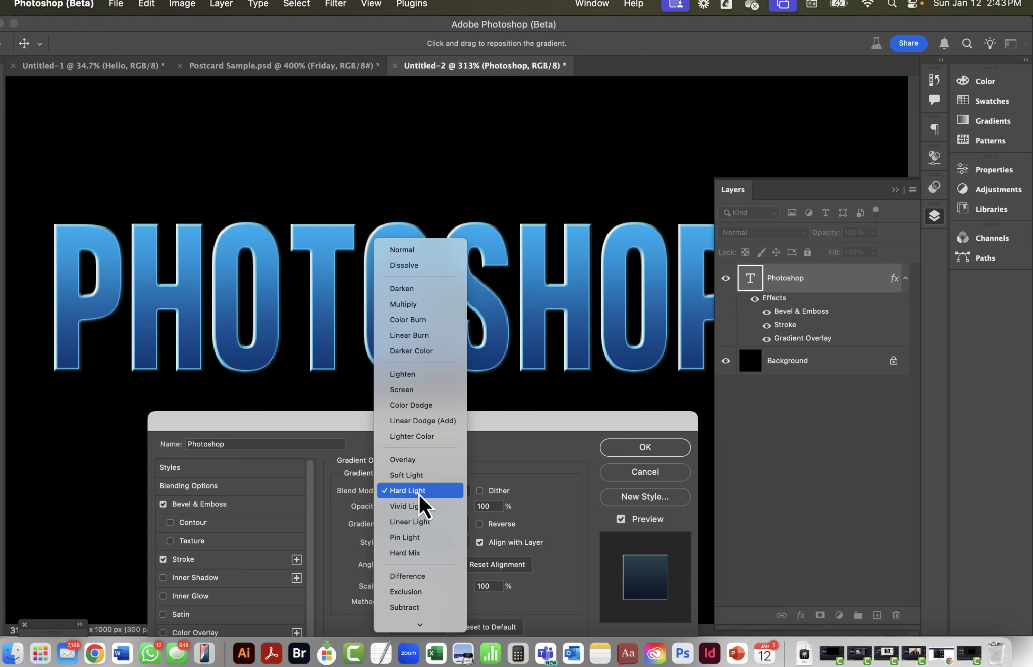
click(429, 250)
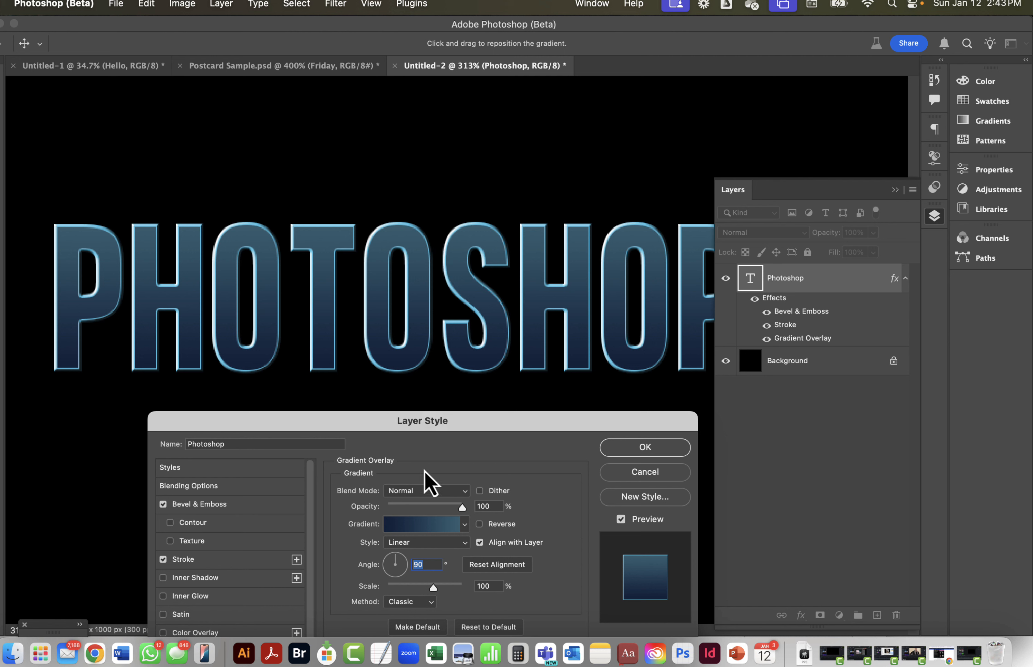
Recolor the overlay gradient's end stop to bright blue #01beff and apply the gradient
click(429, 527)
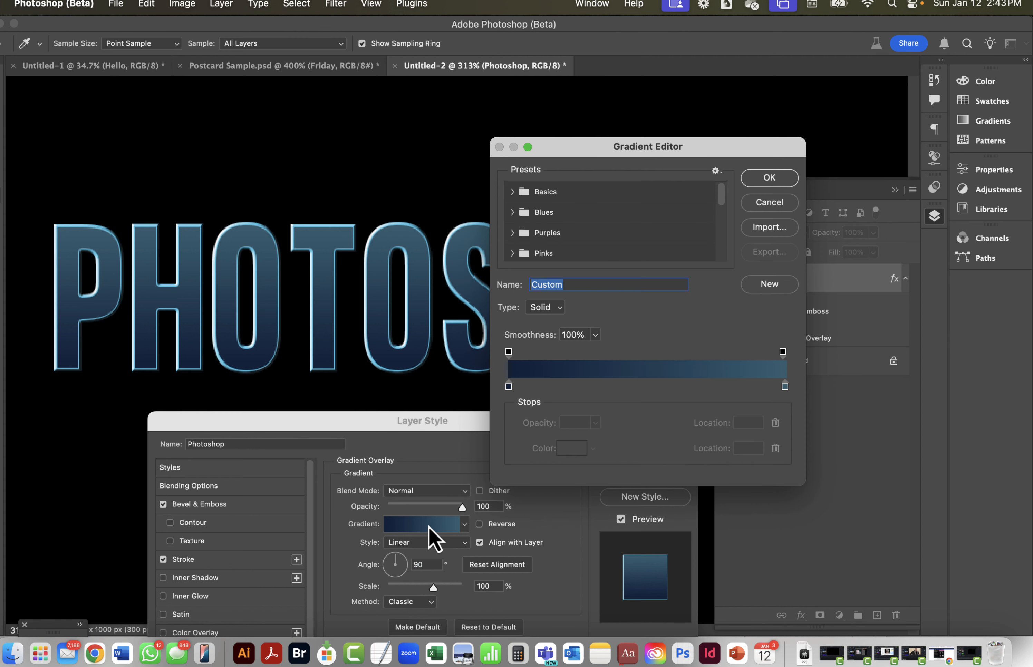
double_click(784, 386)
drag(397, 457, 433, 428)
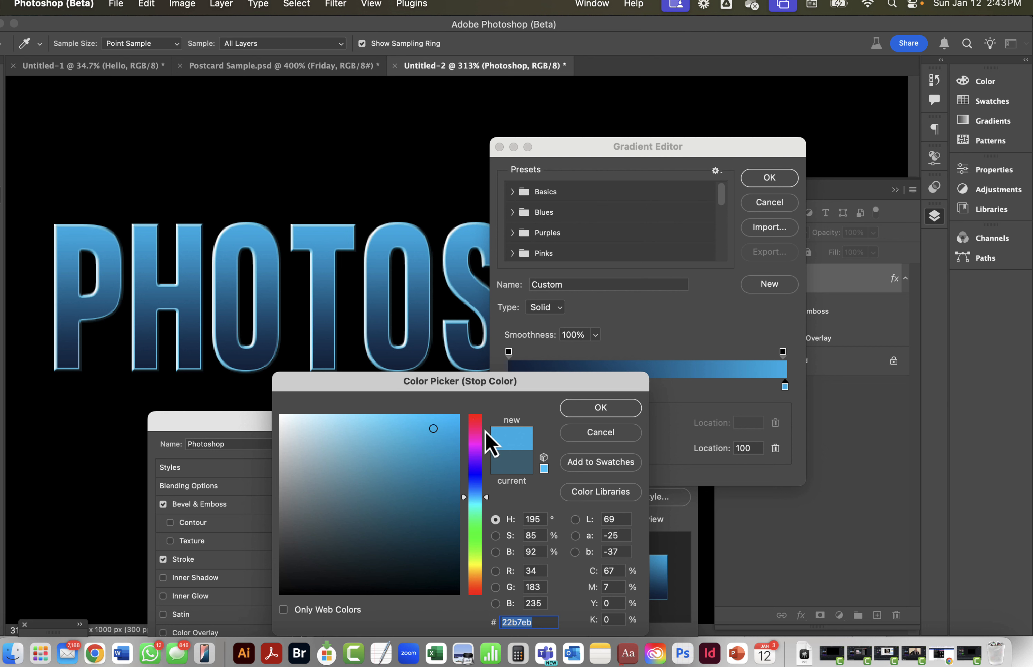
drag(435, 423, 458, 411)
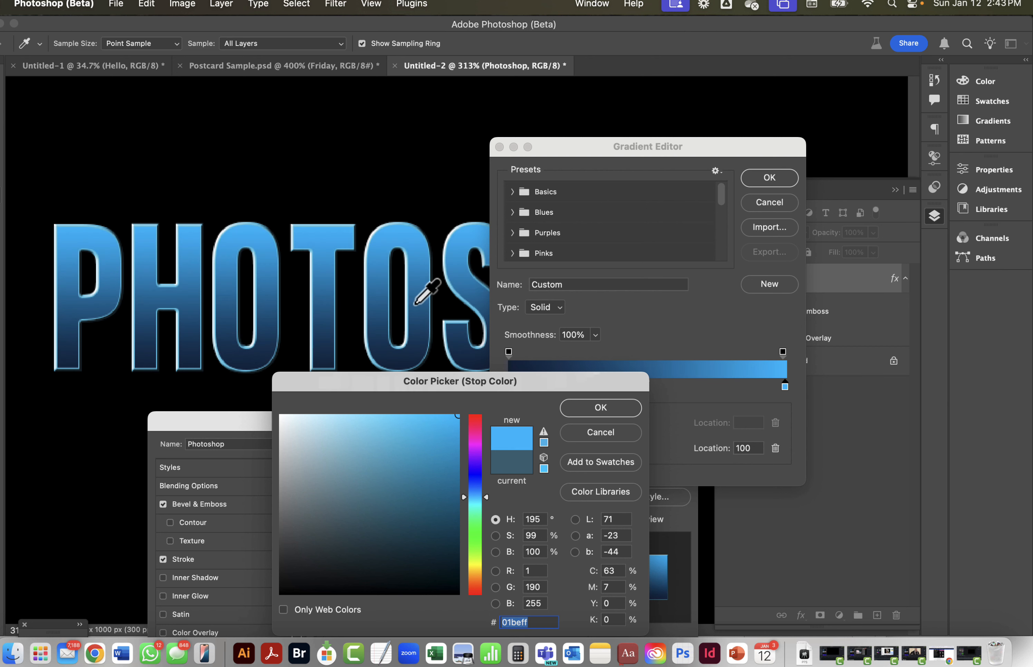
click(599, 408)
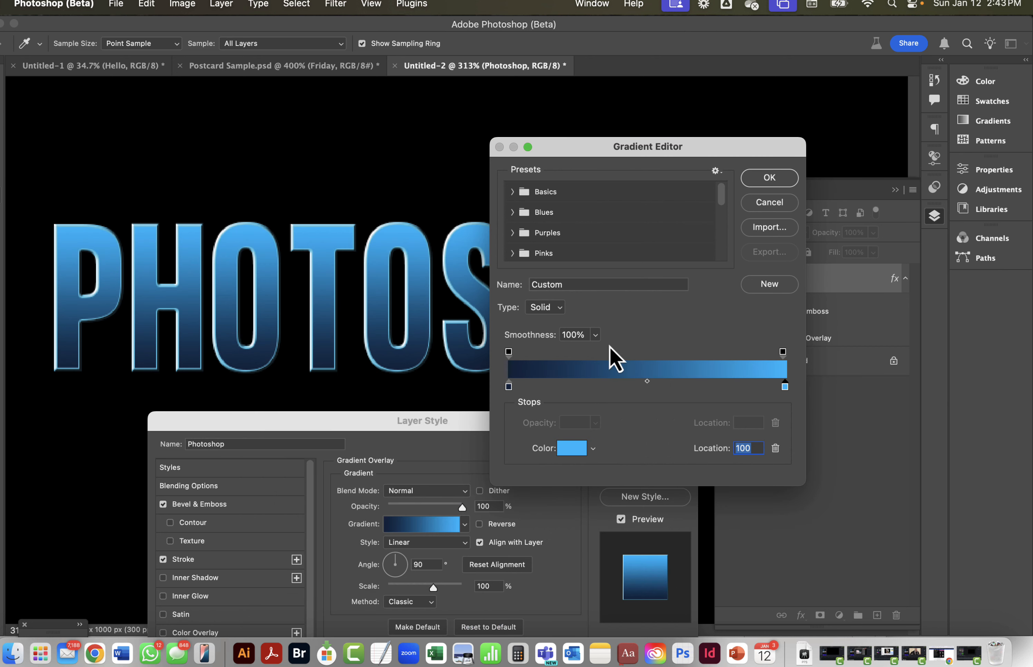
click(769, 179)
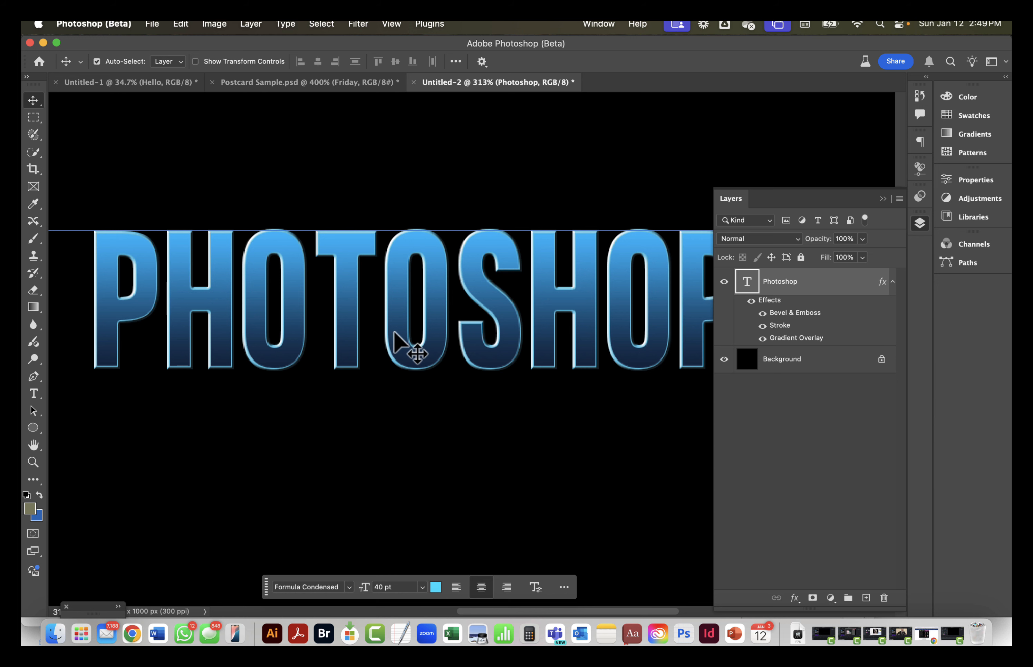
Reopen the Photoshop text layer's style settings and delete two of the three unused Drop Shadow entries
double_click(771, 301)
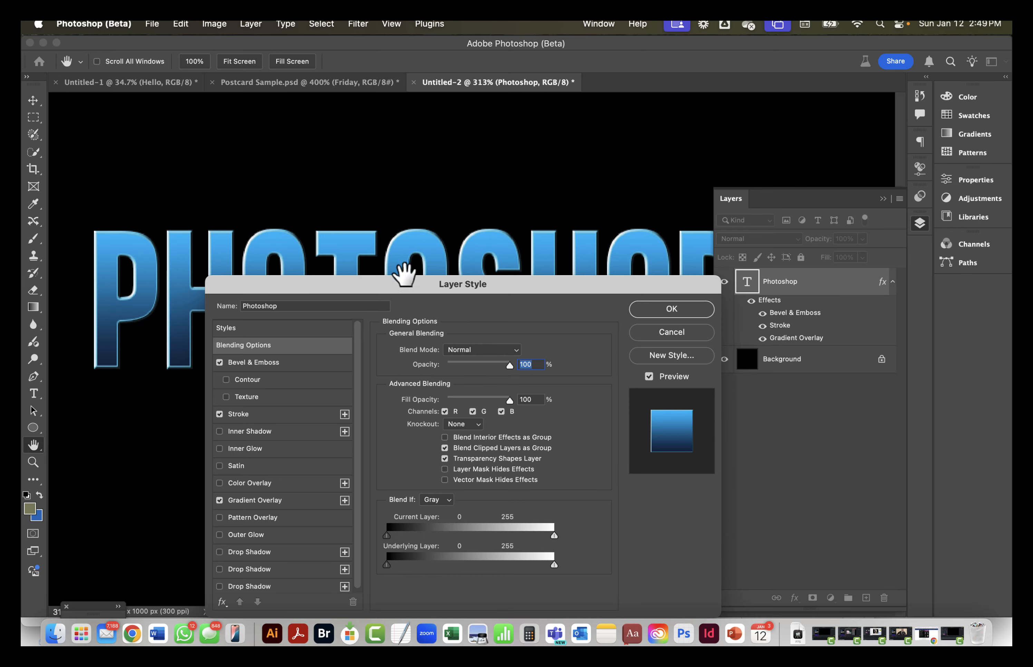
drag(404, 272, 688, 104)
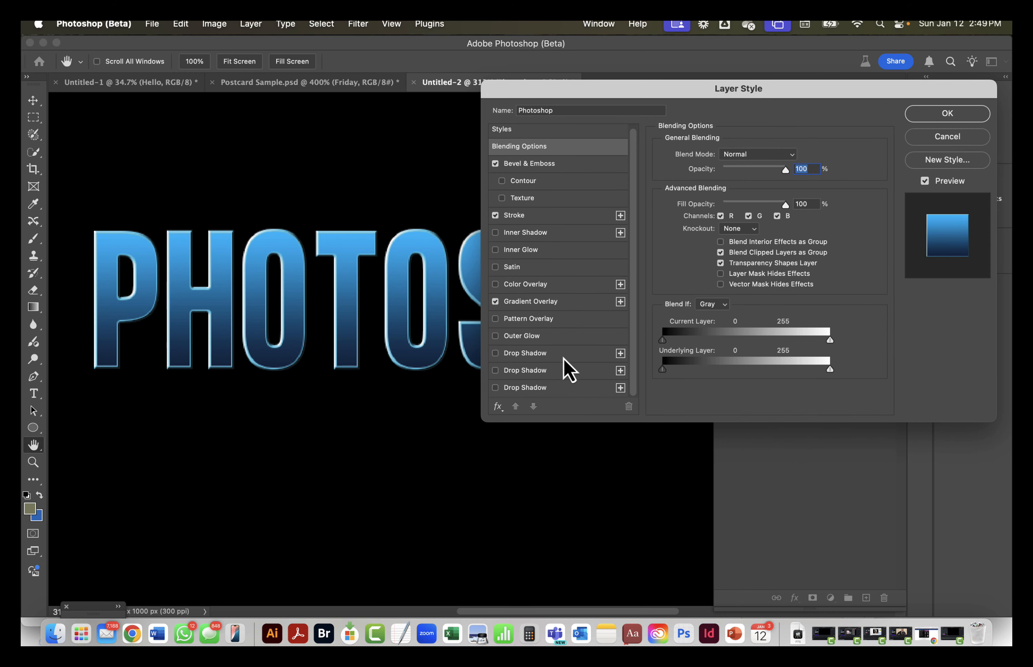
click(548, 387)
click(628, 405)
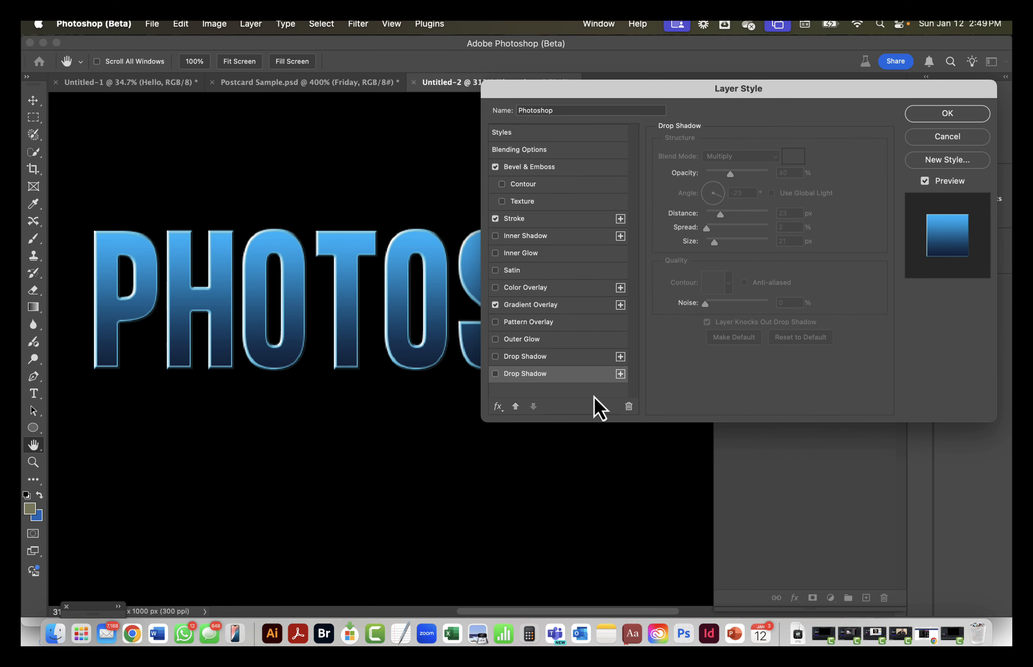
click(628, 405)
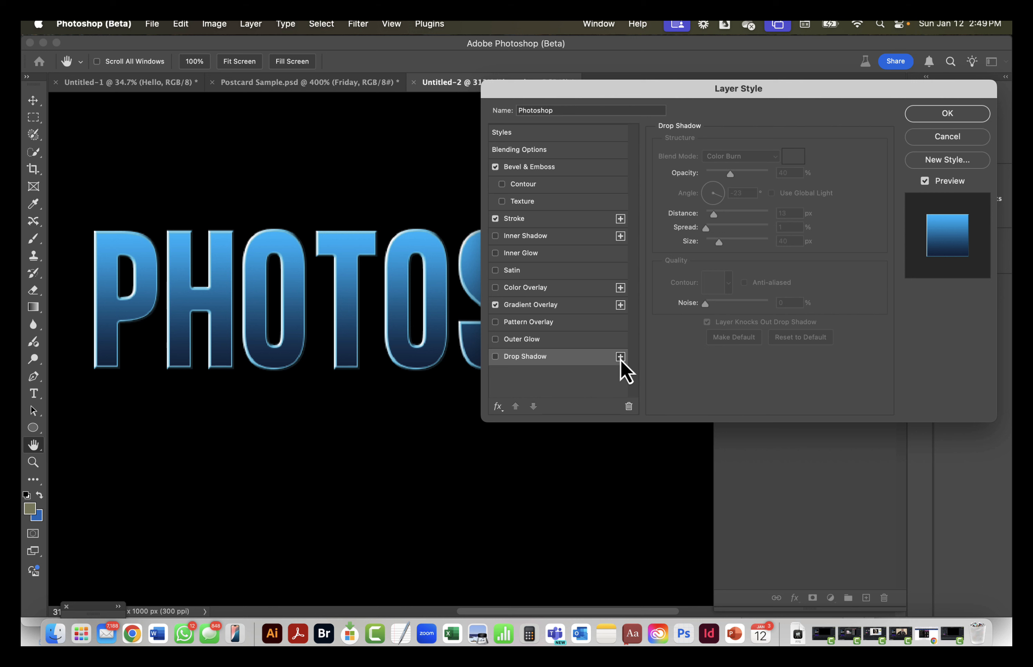
Add five more Drop Shadow entries to the layer style's effects list
click(498, 407)
click(521, 568)
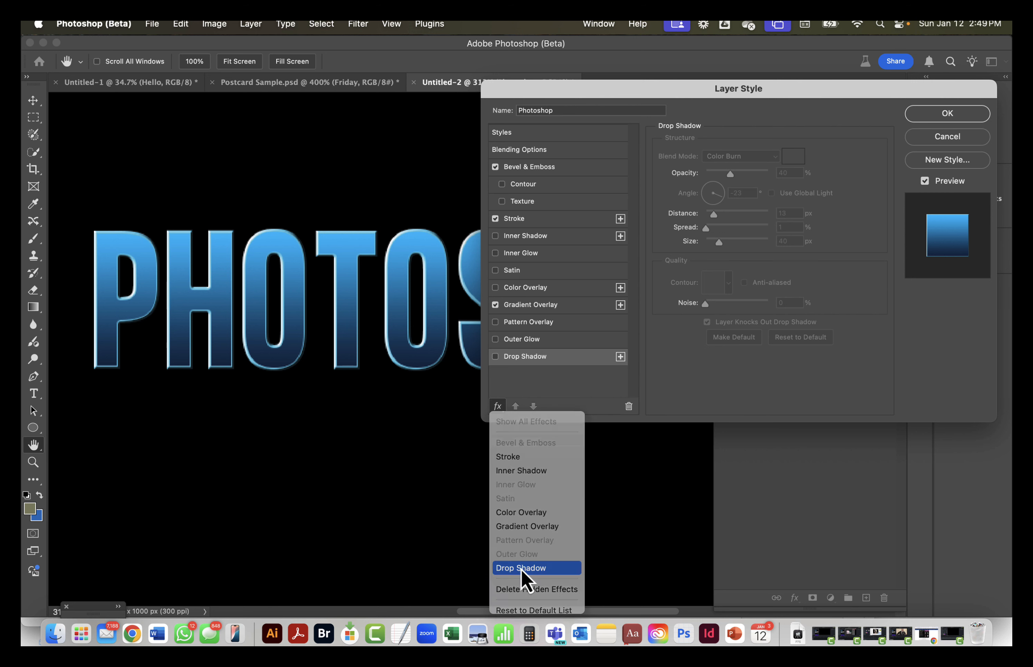
click(495, 359)
click(498, 407)
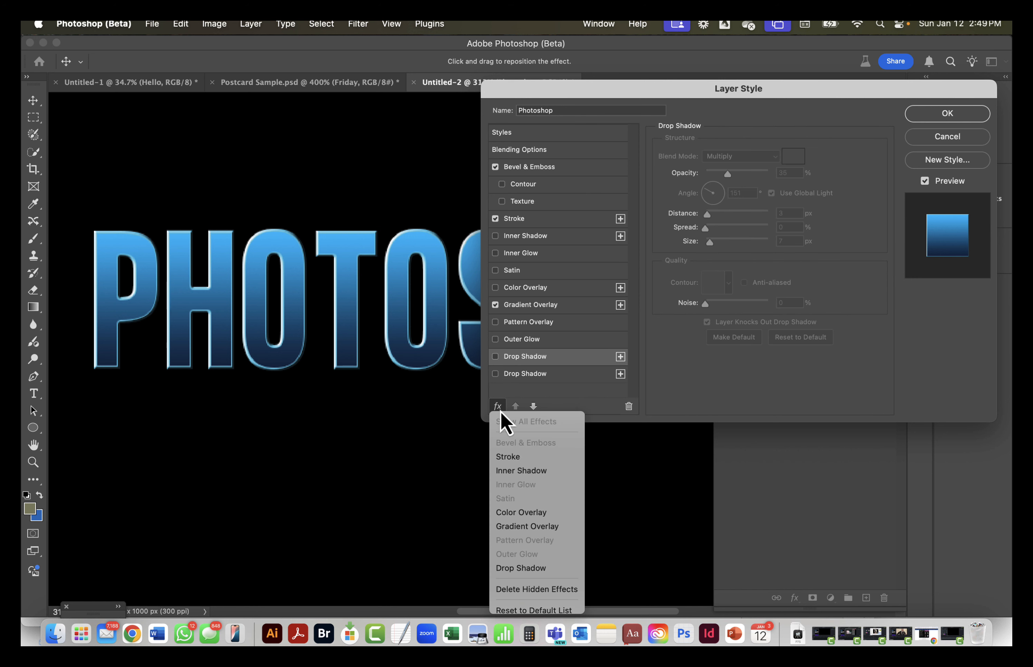
click(499, 560)
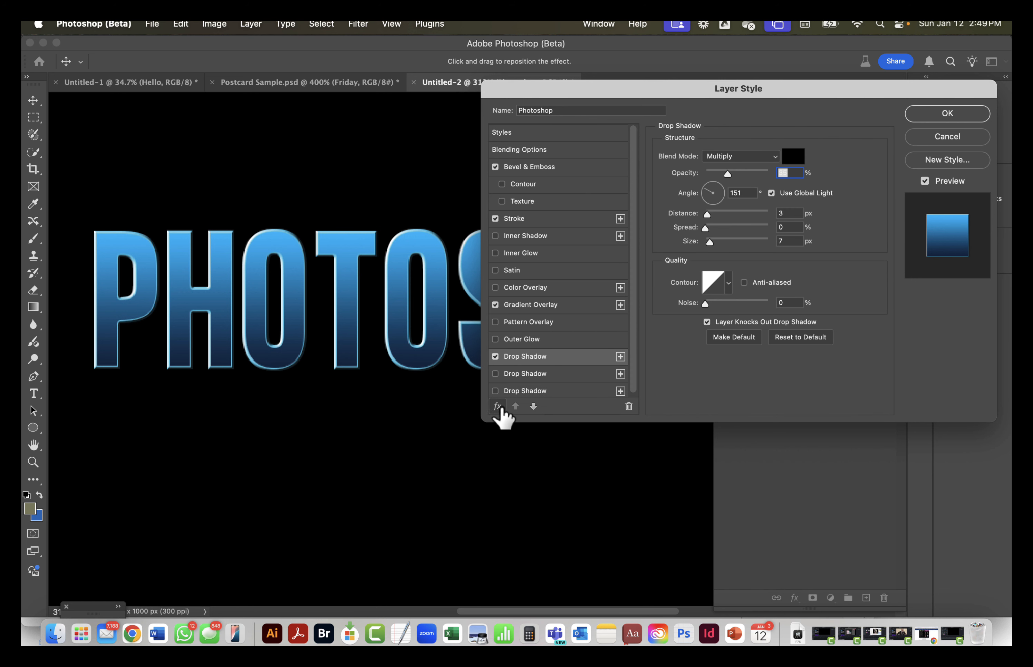
click(617, 362)
click(617, 361)
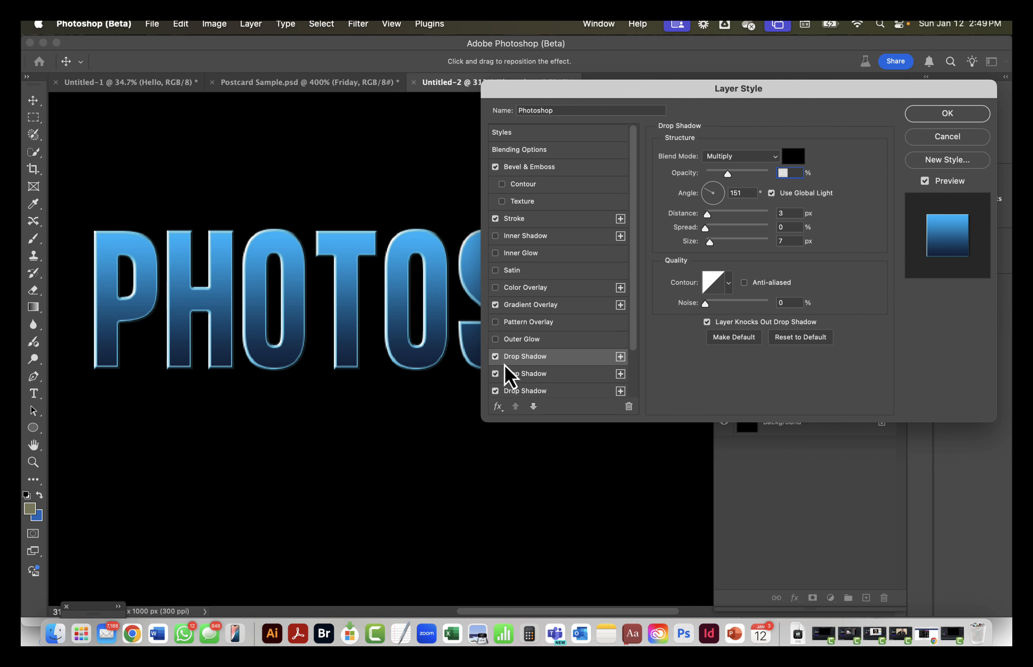
Turn off all of the Drop Shadow entries in the layer style
click(495, 357)
click(495, 374)
click(495, 390)
scroll(520, 374, down, 3)
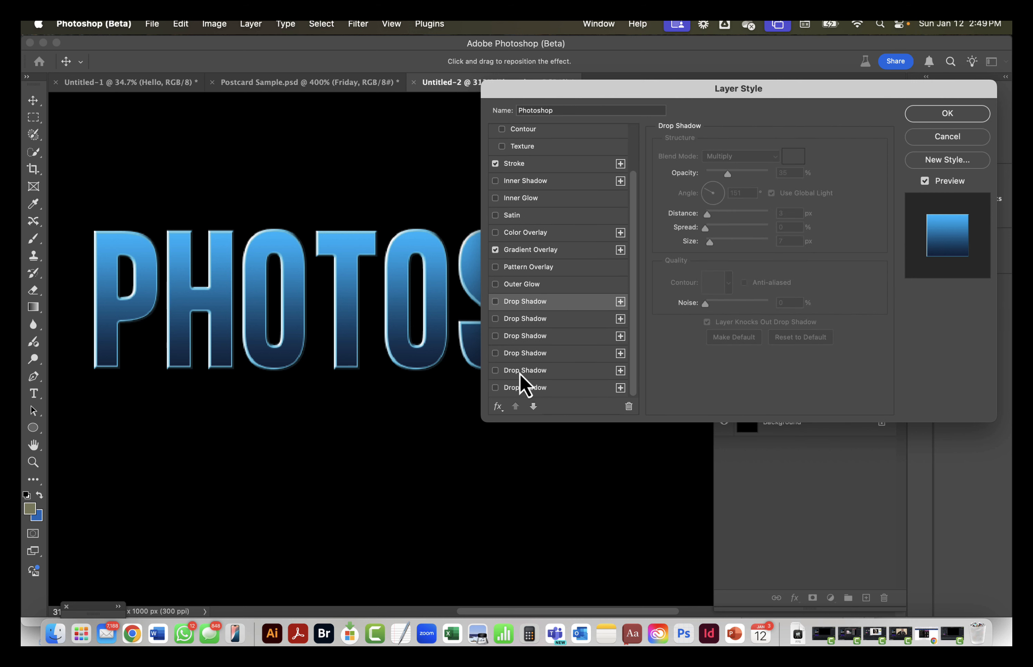
Enable the lowest Drop Shadow in the effects list with Linear Burn blending and 100% opacity
click(530, 386)
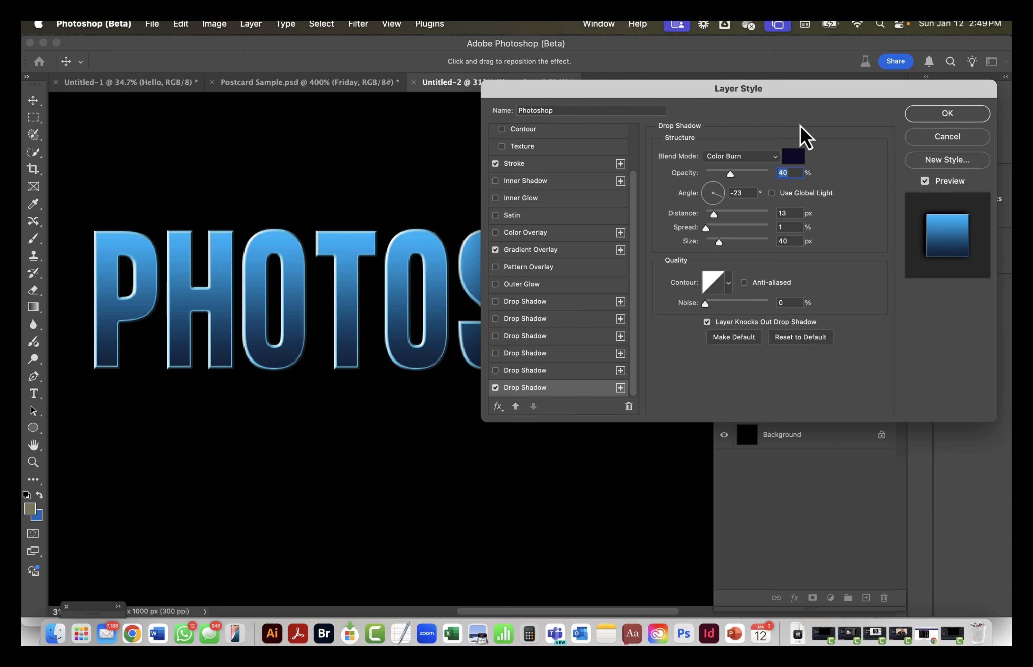
click(746, 157)
click(746, 178)
drag(730, 173, 781, 175)
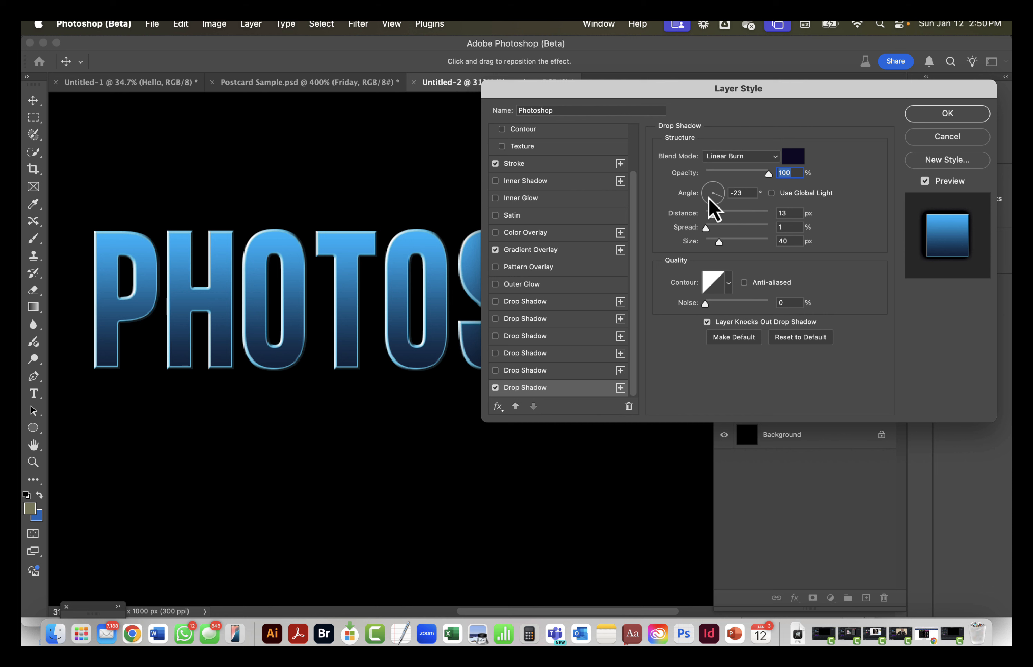
Set the lowest Drop Shadow's angle to 110°, distance to 18 px and spread to 0%, and apply the layer style
drag(709, 199, 712, 186)
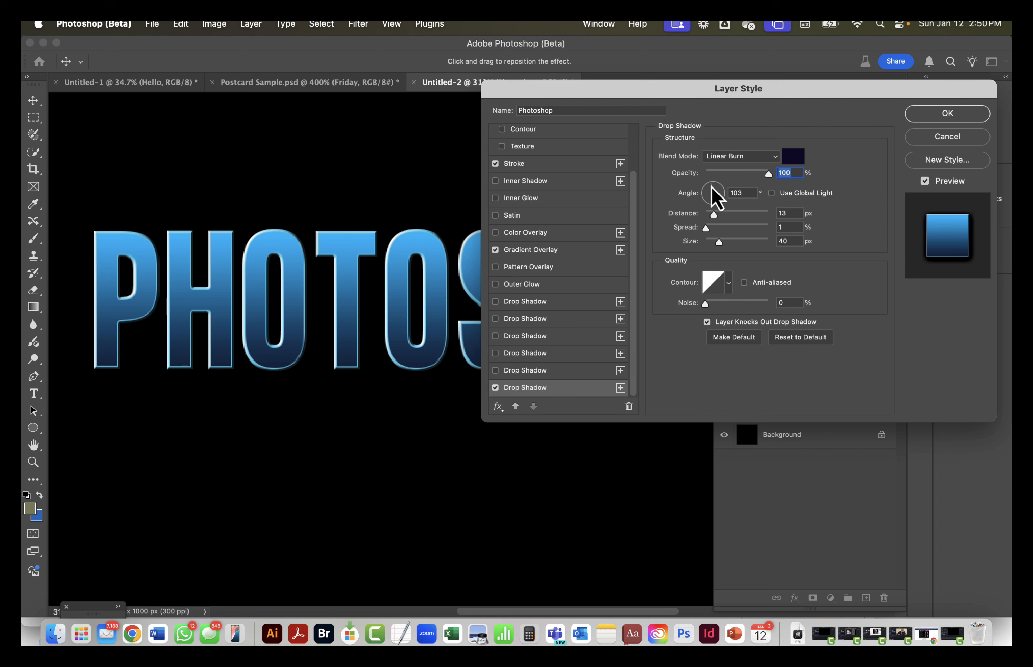
drag(712, 184, 710, 187)
drag(714, 216, 685, 233)
click(954, 115)
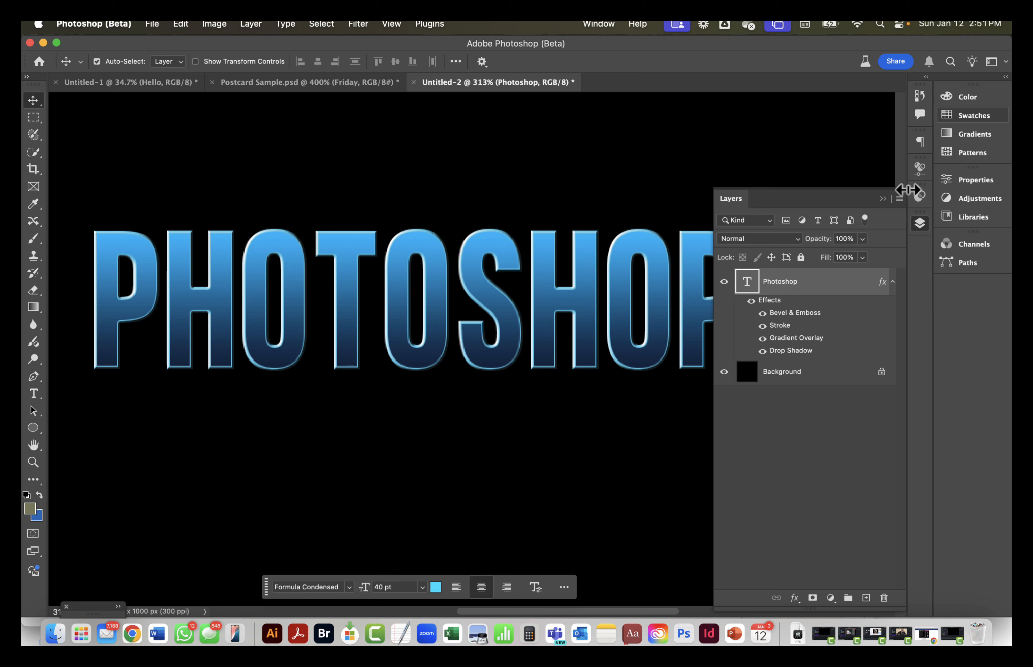
Hide the Background layer and set the text's Drop Shadow size to 21 px
click(724, 372)
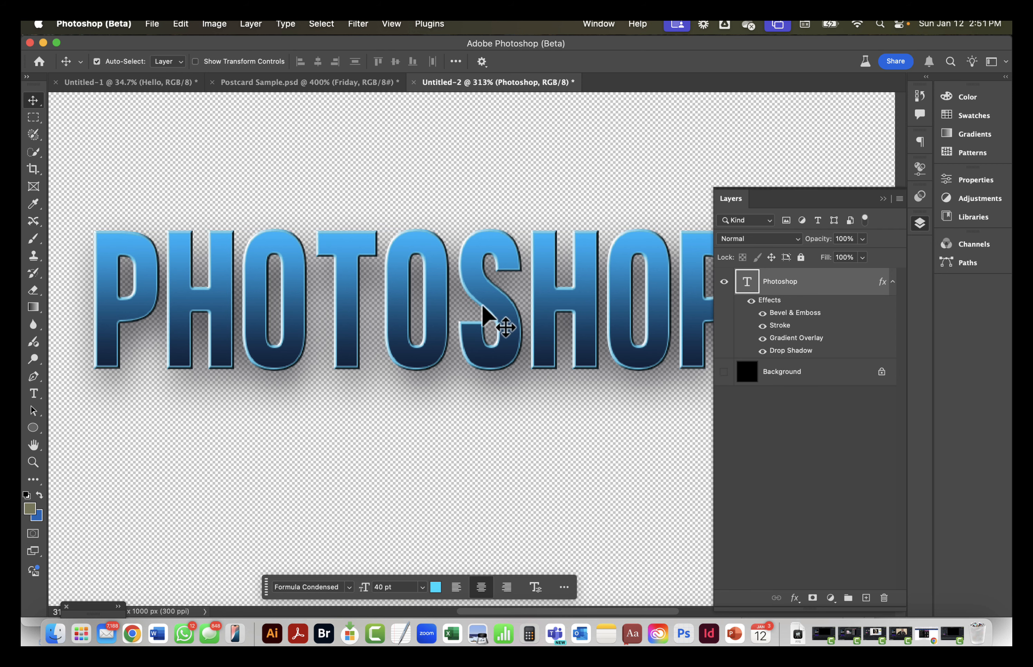
double_click(773, 351)
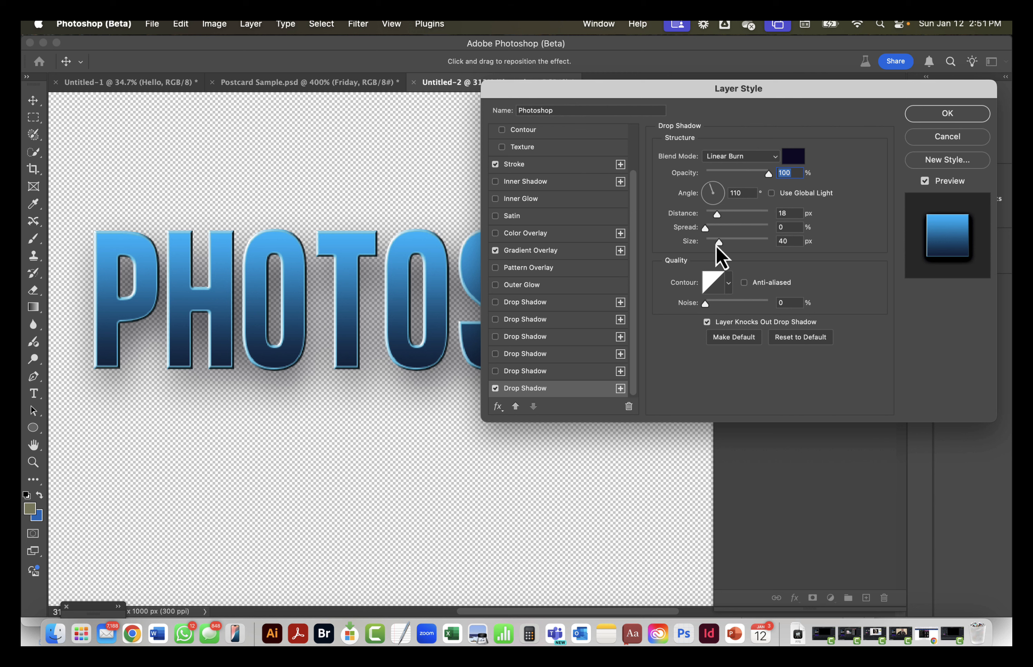
drag(717, 246, 715, 248)
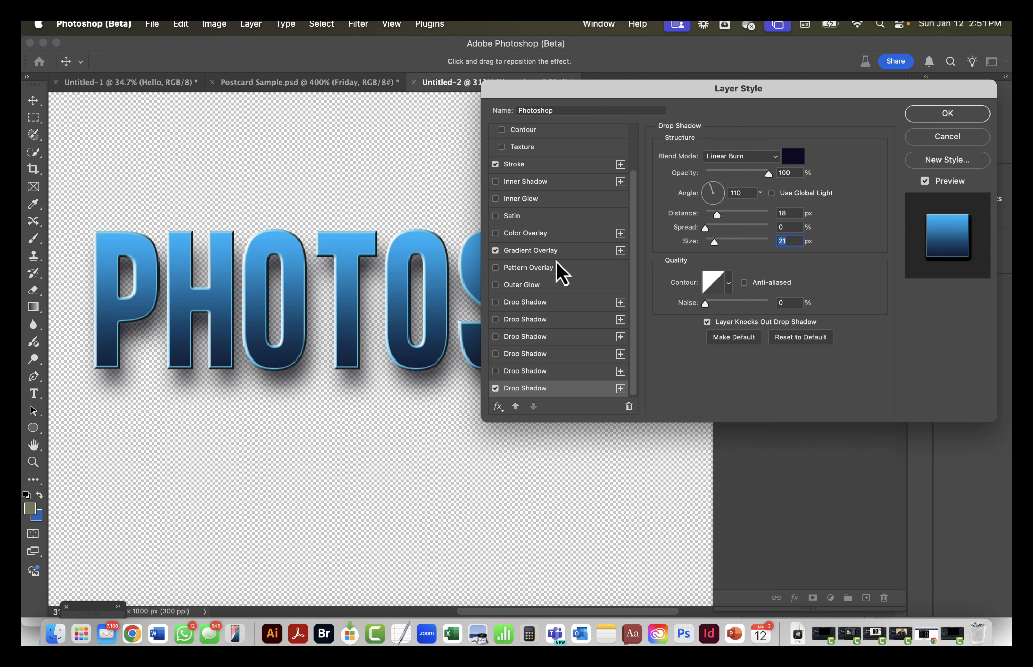
click(728, 283)
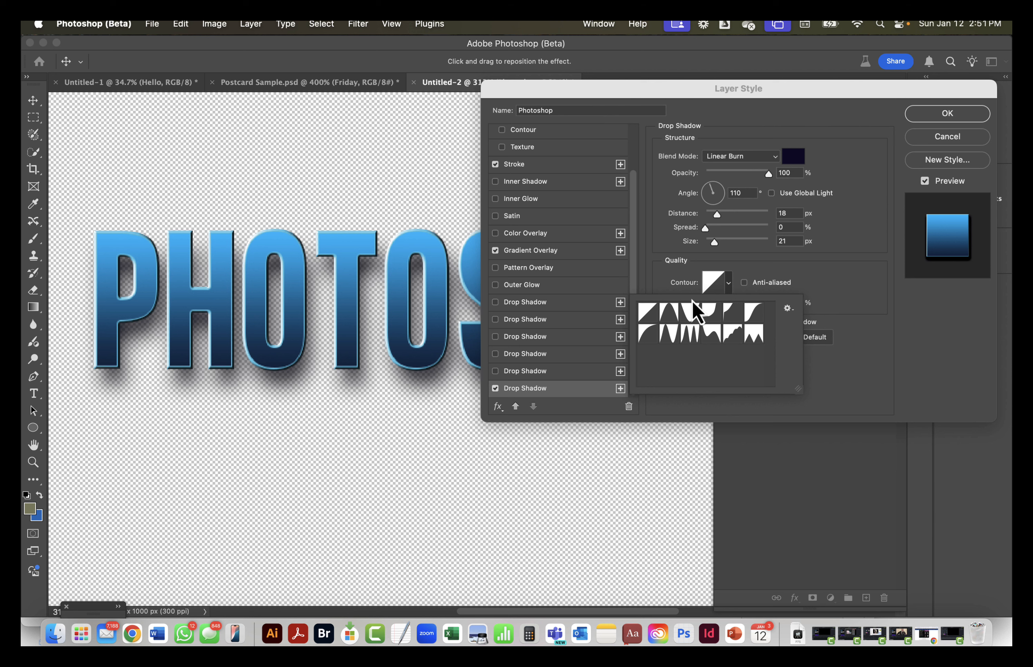
click(706, 284)
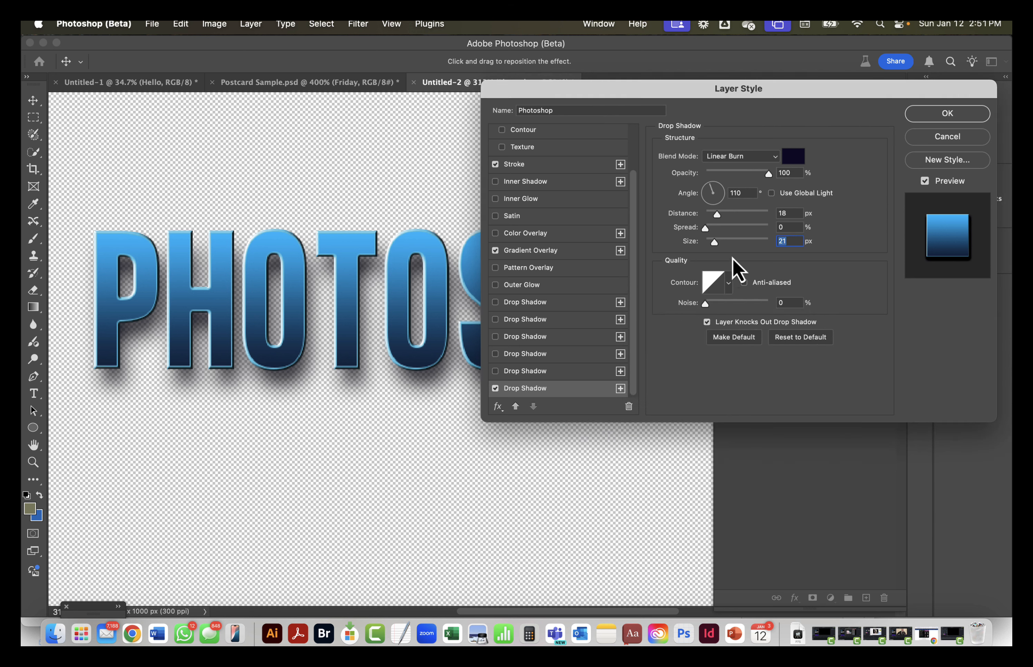
click(707, 305)
Enable the second-lowest Drop Shadow in black with Normal blending and 100% opacity
click(526, 371)
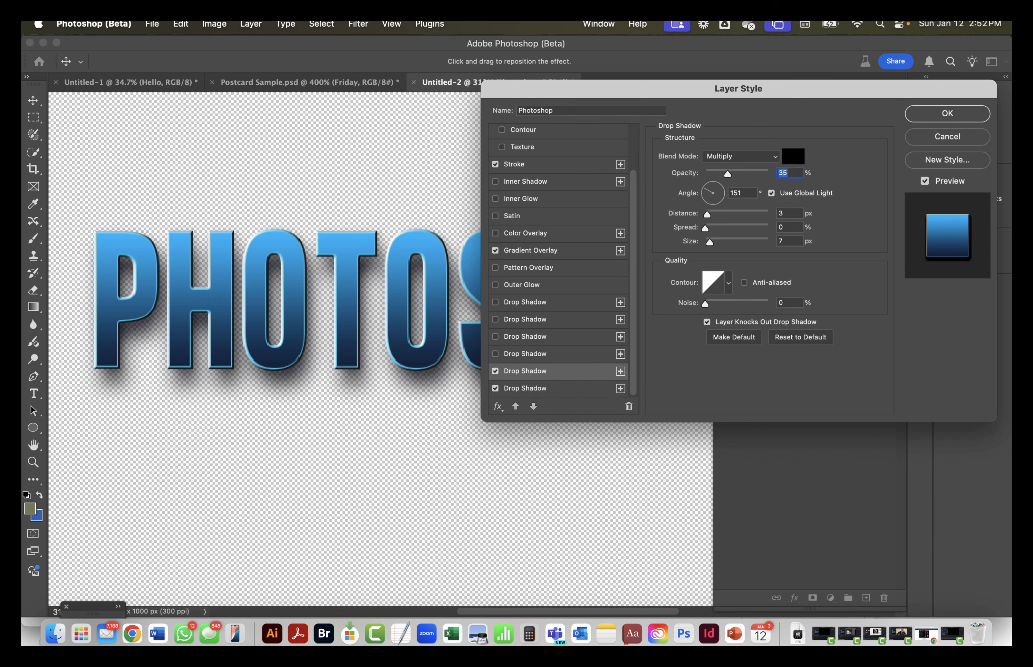
click(739, 157)
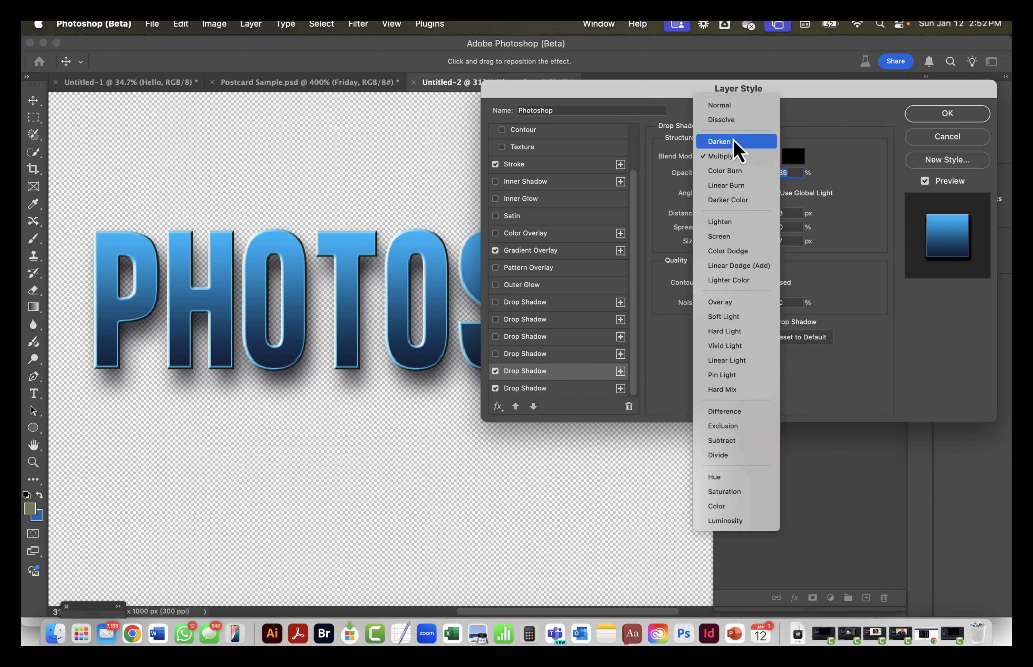
click(730, 107)
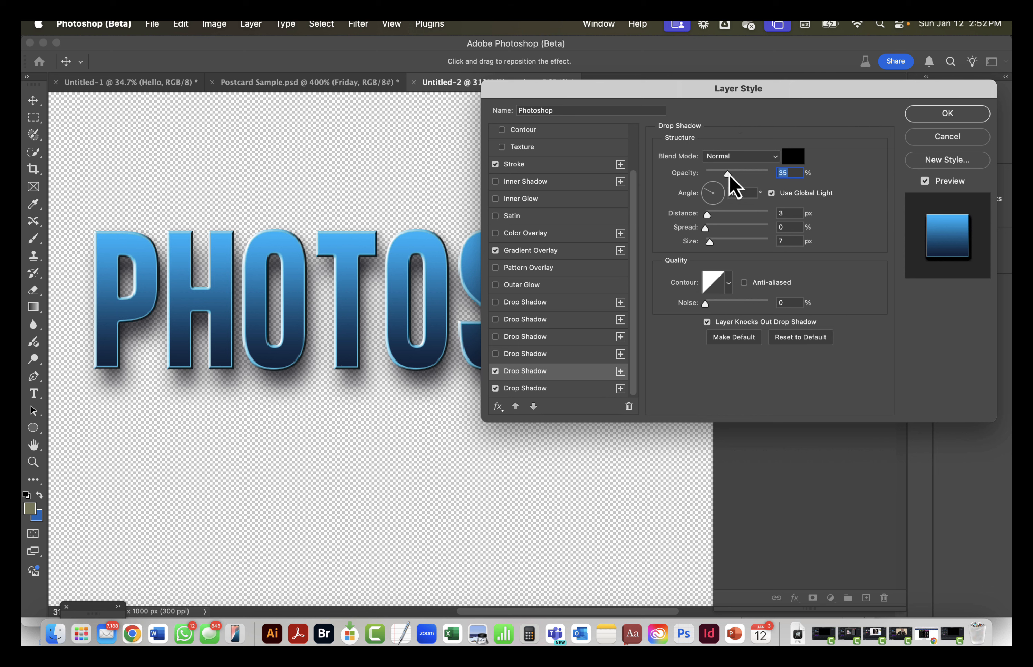
drag(728, 173, 795, 184)
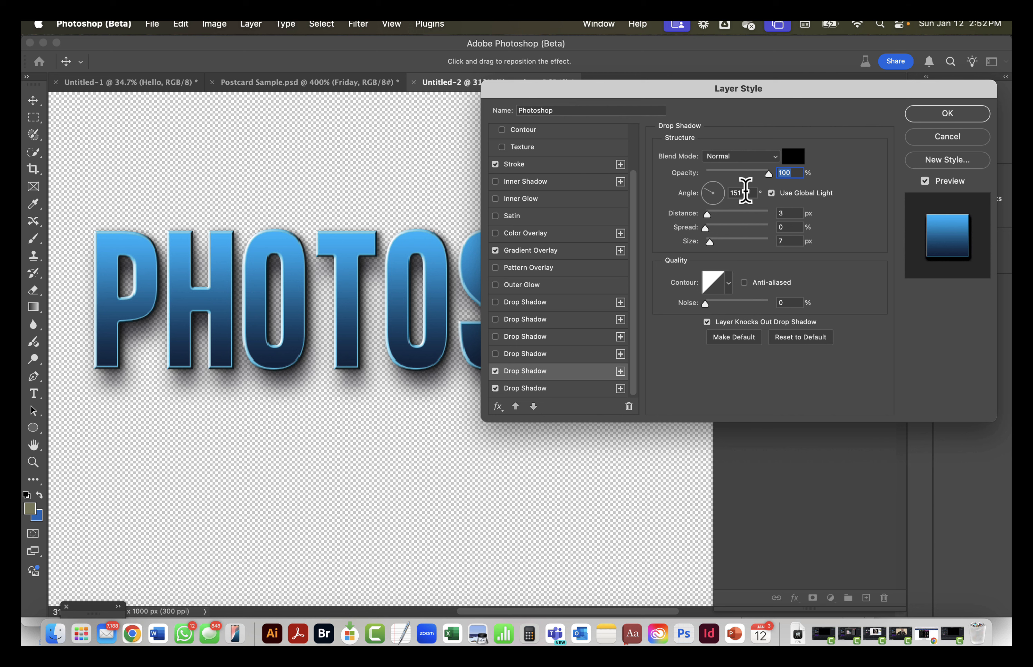
Set the second-lowest Drop Shadow's angle to 90°, distance to 7 px and size to 0 px
click(745, 193)
text(90)
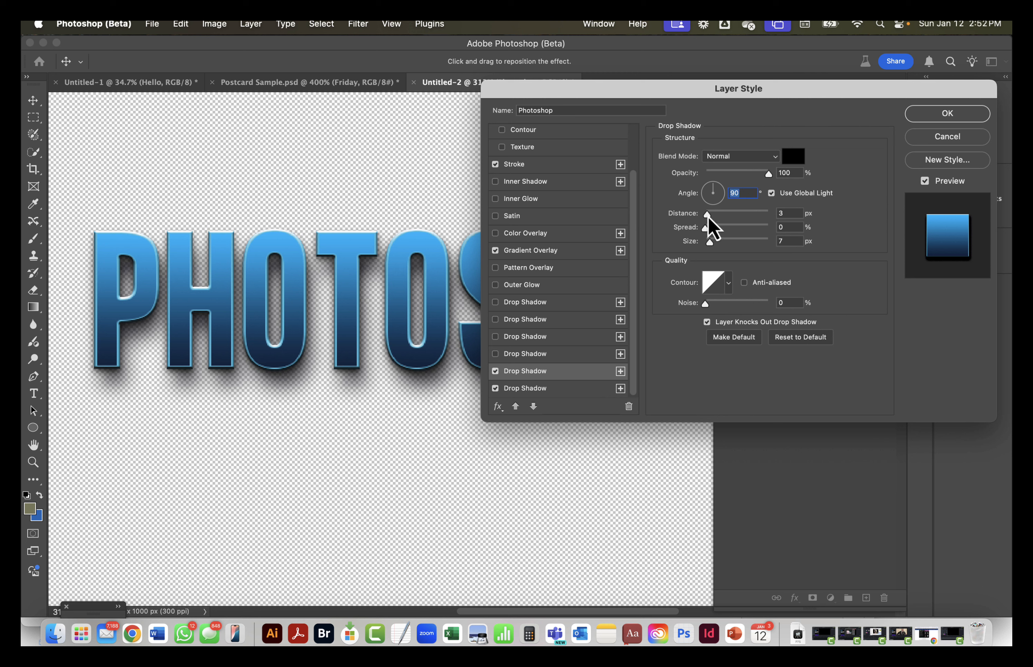
drag(707, 216, 710, 216)
key(Tab)
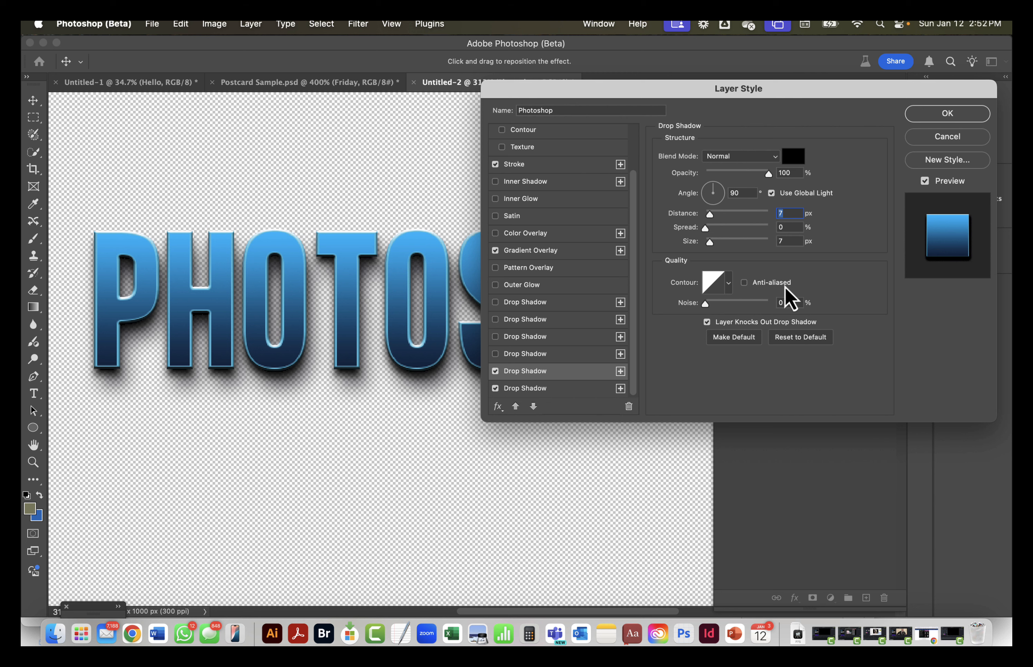
drag(709, 243, 699, 244)
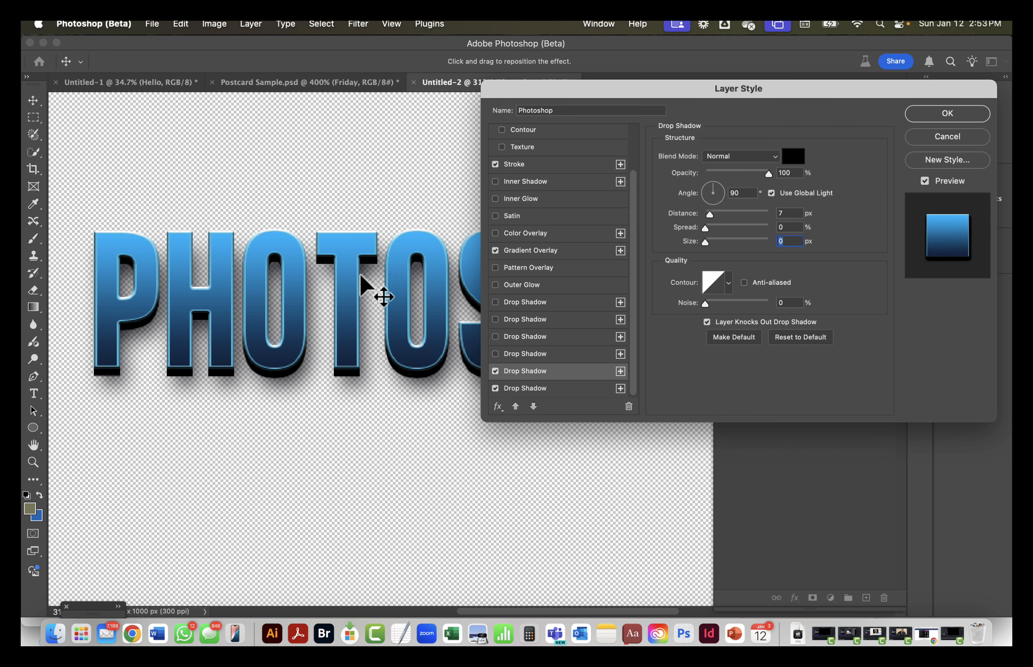
Turn off the second-lowest Drop Shadow's layer knock-out option and set its noise to 0%
click(494, 390)
click(494, 389)
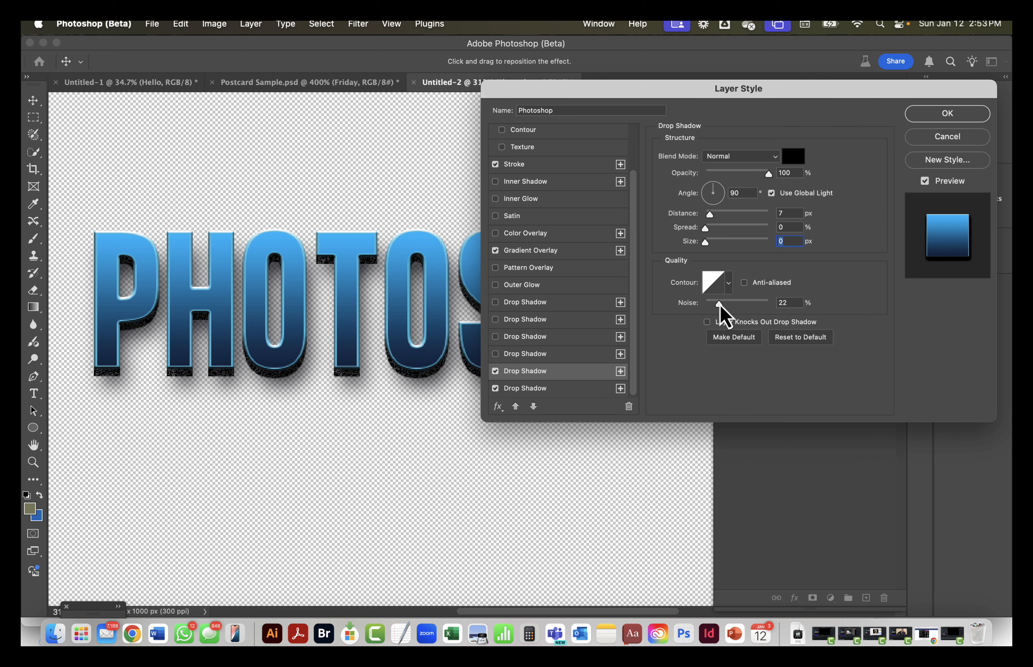
key(Tab)
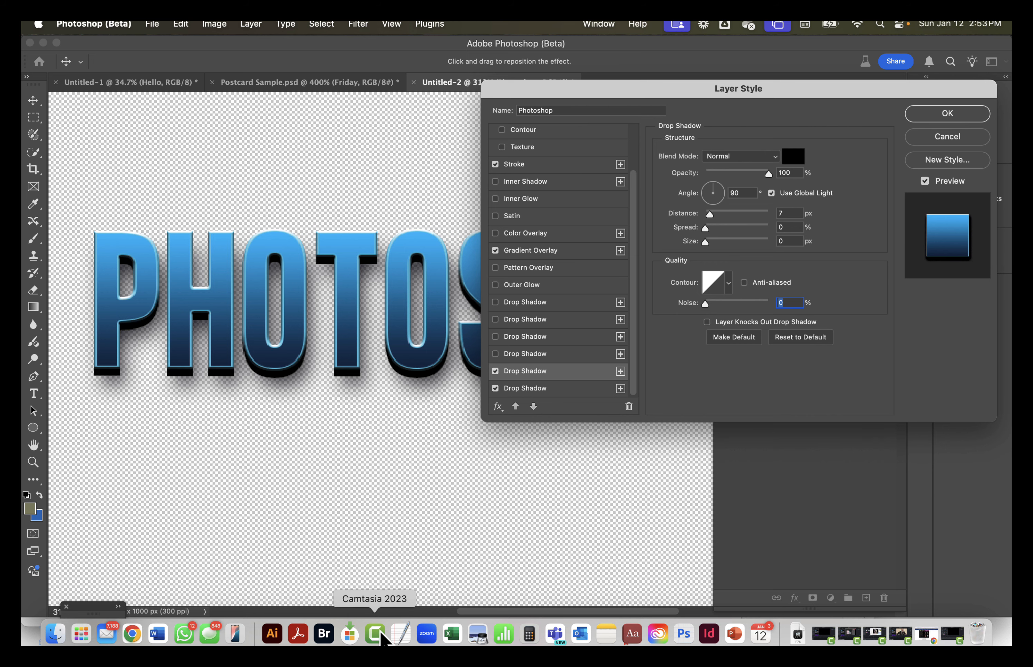
right_click(375, 642)
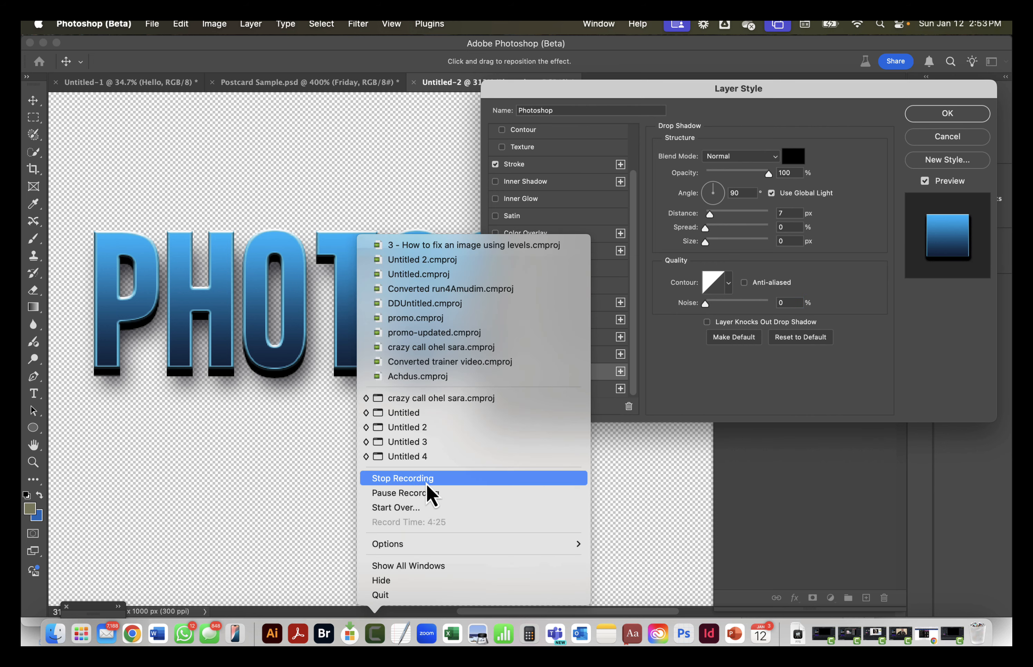
click(426, 484)
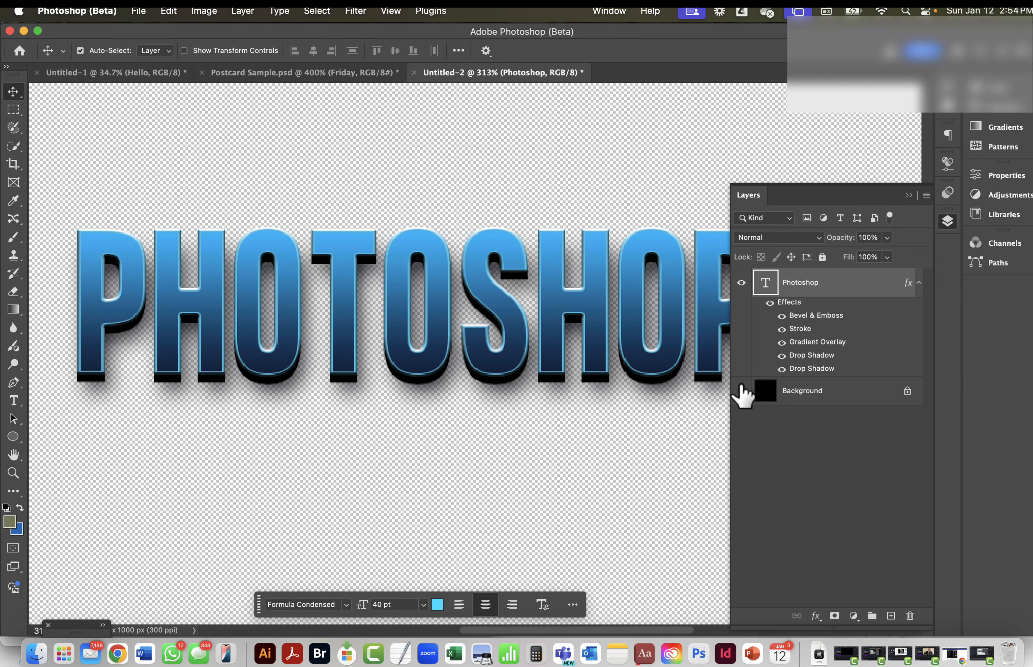
Show the Background layer and set the color of the text's lowest Drop Shadow to dark blue 00255c
click(741, 390)
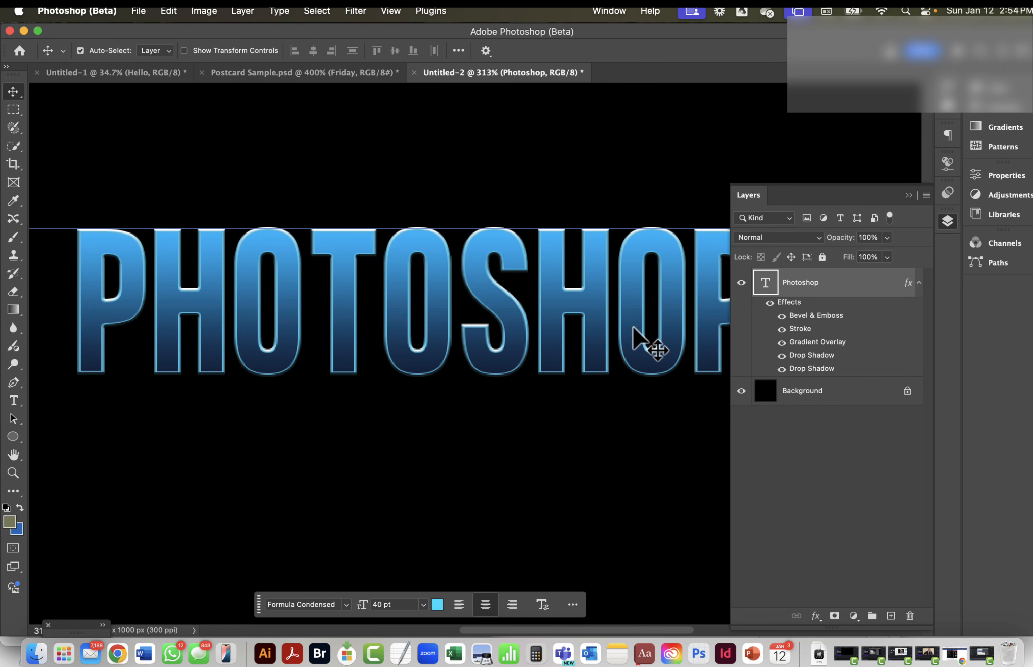
double_click(803, 369)
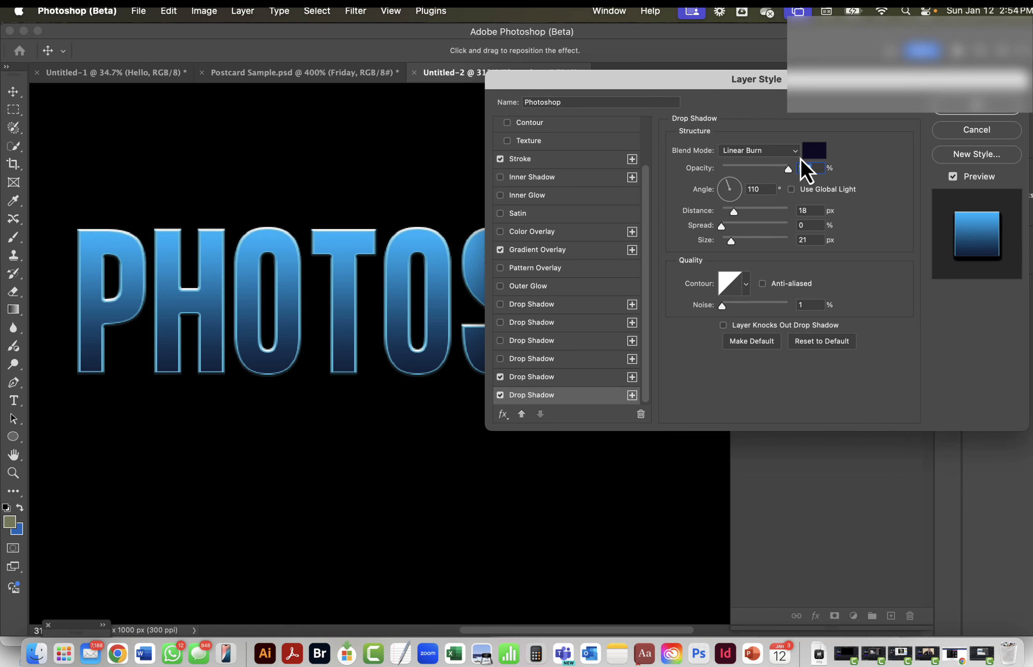
click(814, 150)
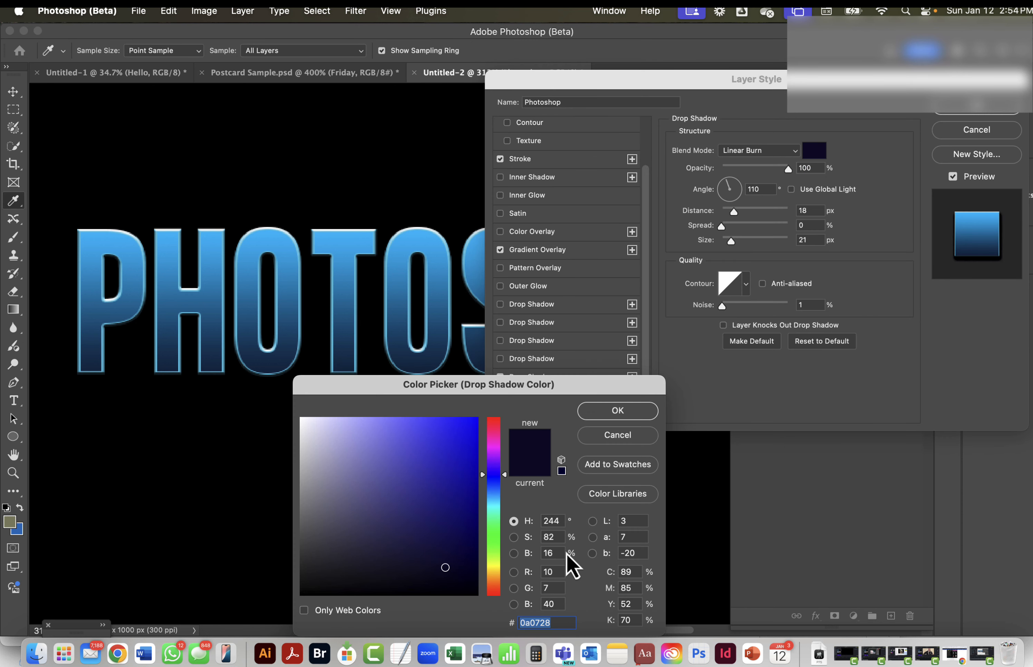
text(012151)
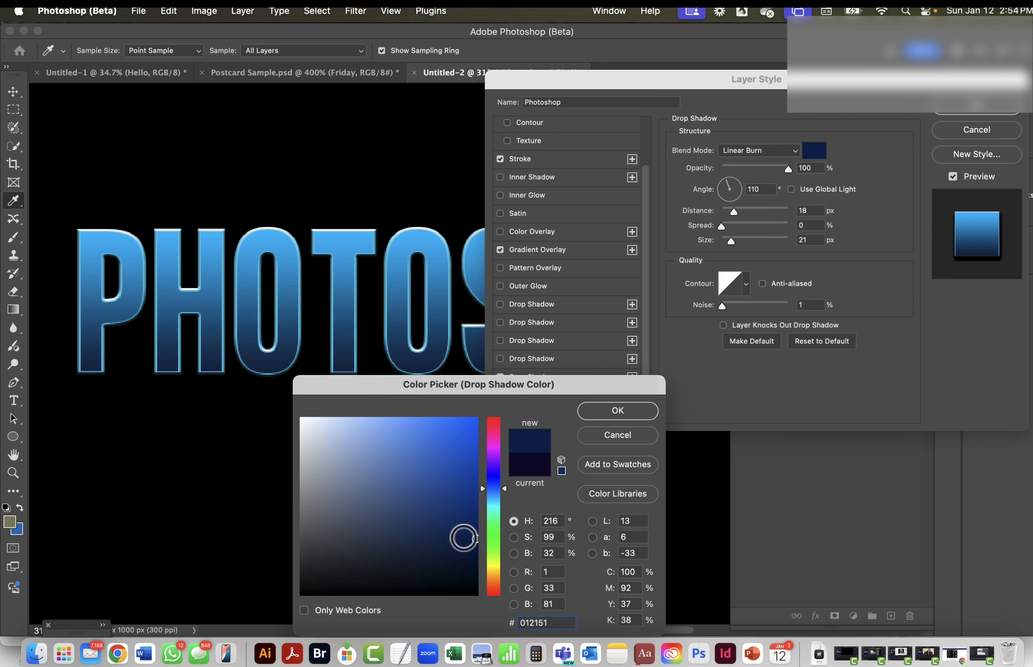
drag(470, 544, 480, 534)
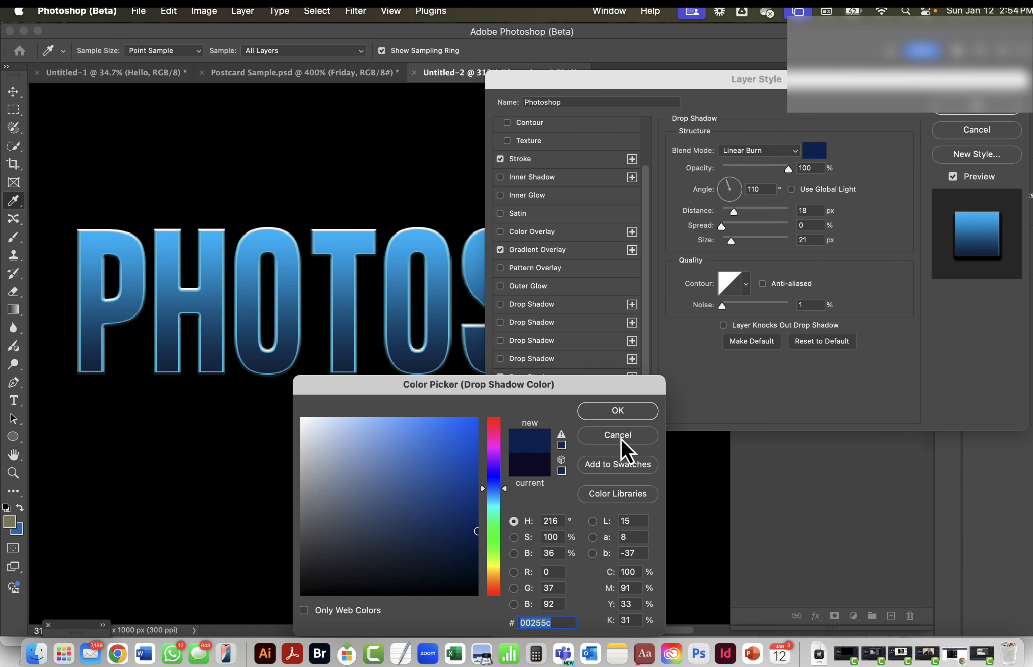
click(616, 412)
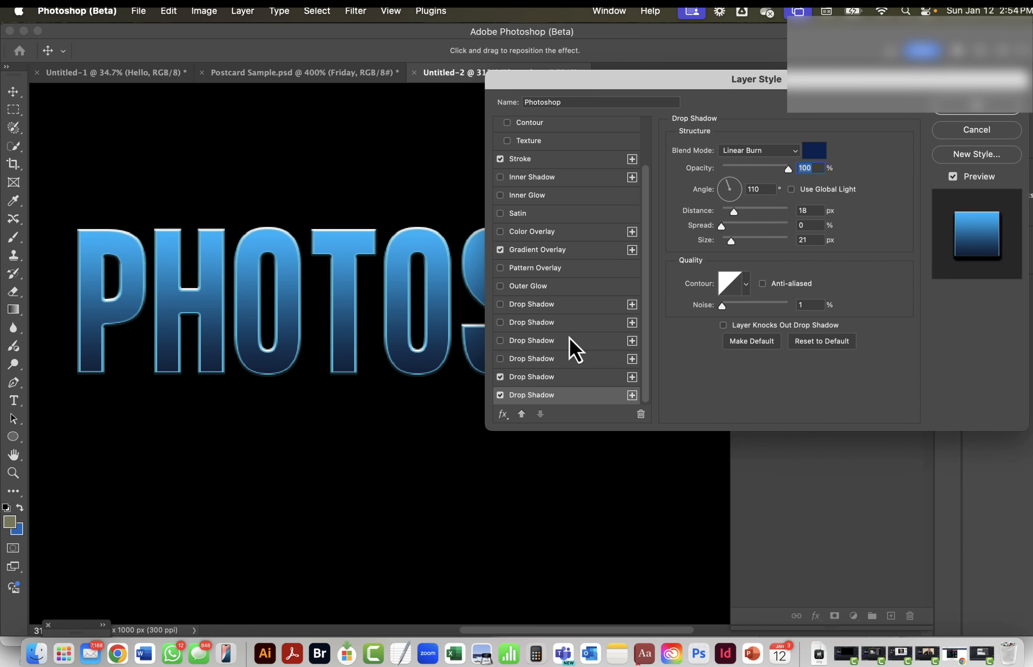
Set the second-lowest Drop Shadow's color to dark blue 012151
click(548, 377)
click(815, 150)
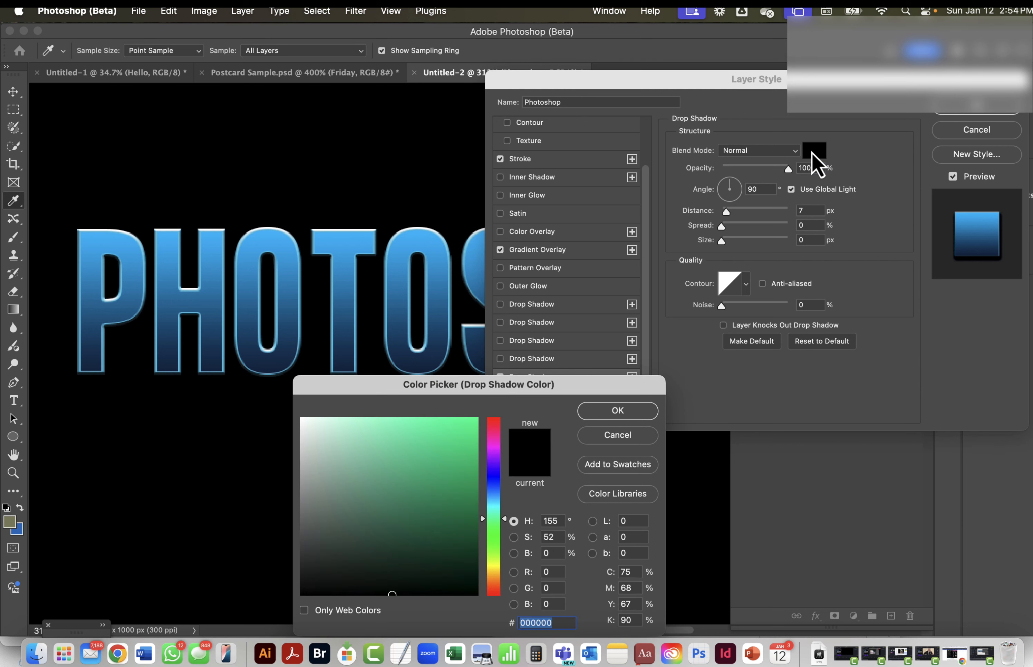
text(012151)
click(558, 537)
drag(466, 549, 487, 534)
double_click(546, 621)
text(012151)
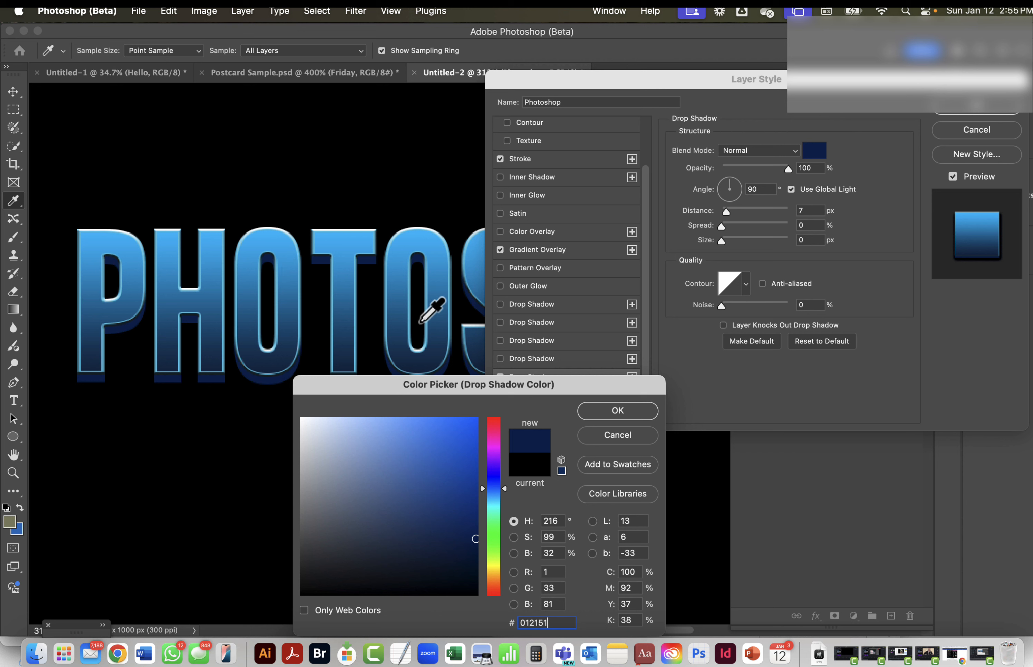
click(607, 411)
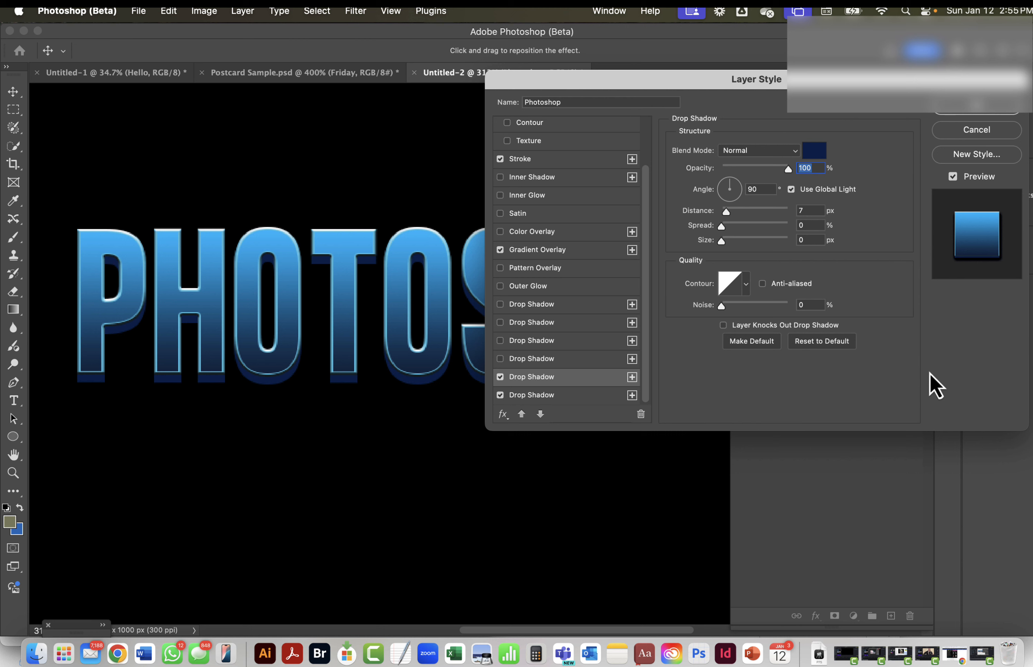
Enable the third-lowest Drop Shadow with Normal blending and set its angle to 94°
click(527, 359)
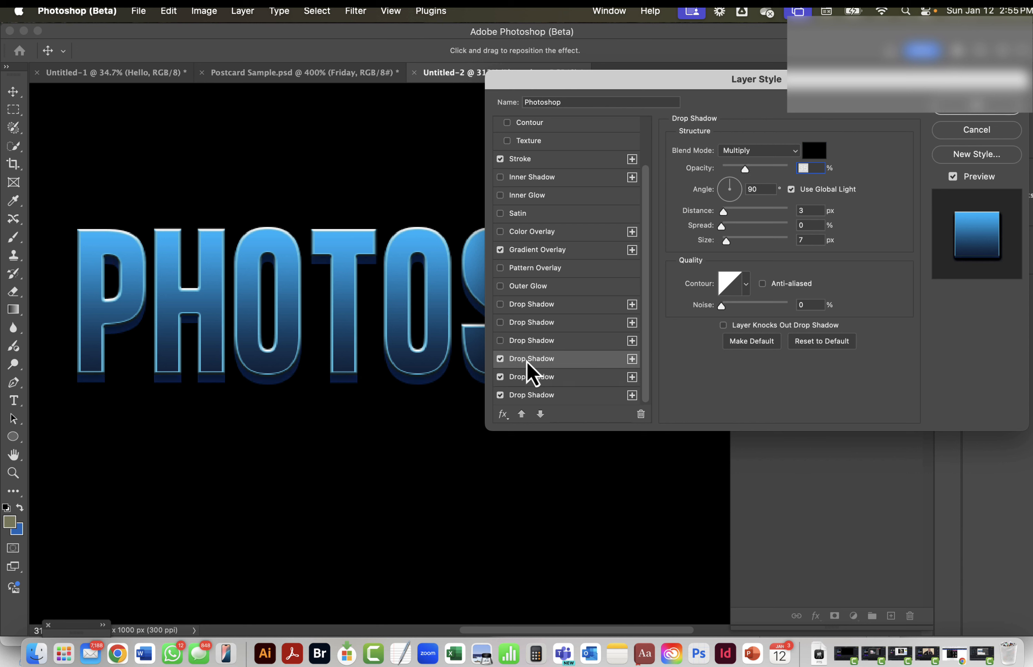
click(763, 149)
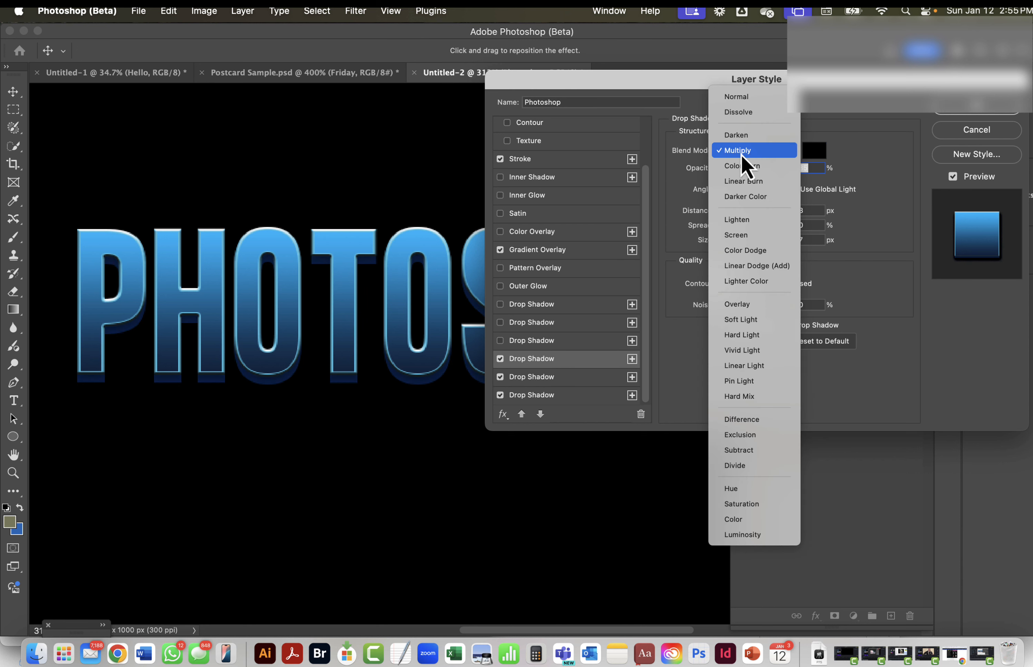
click(750, 103)
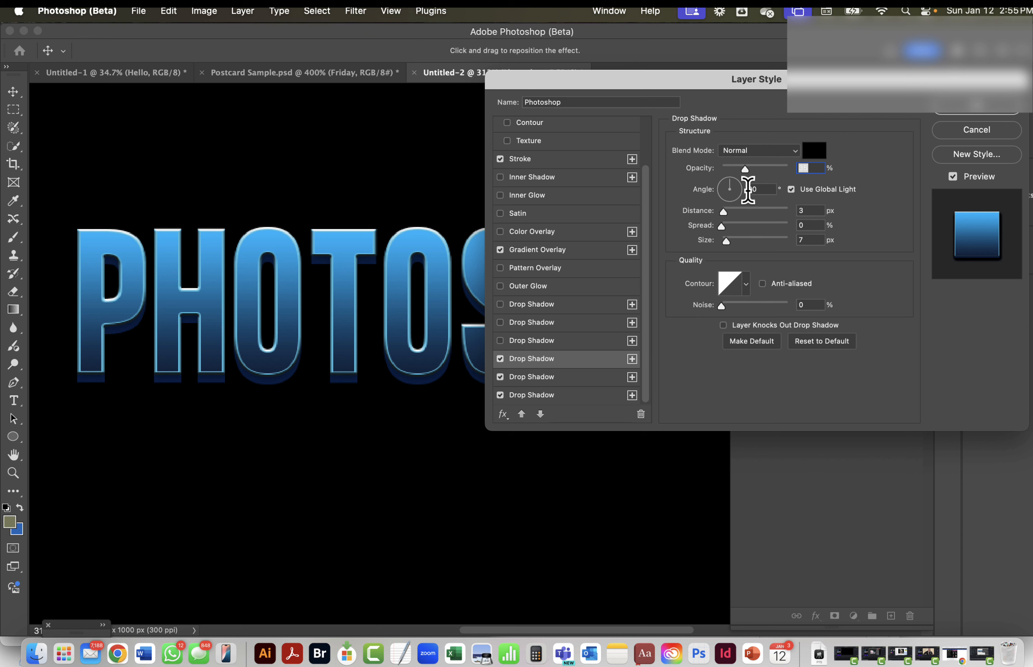
key(Tab)
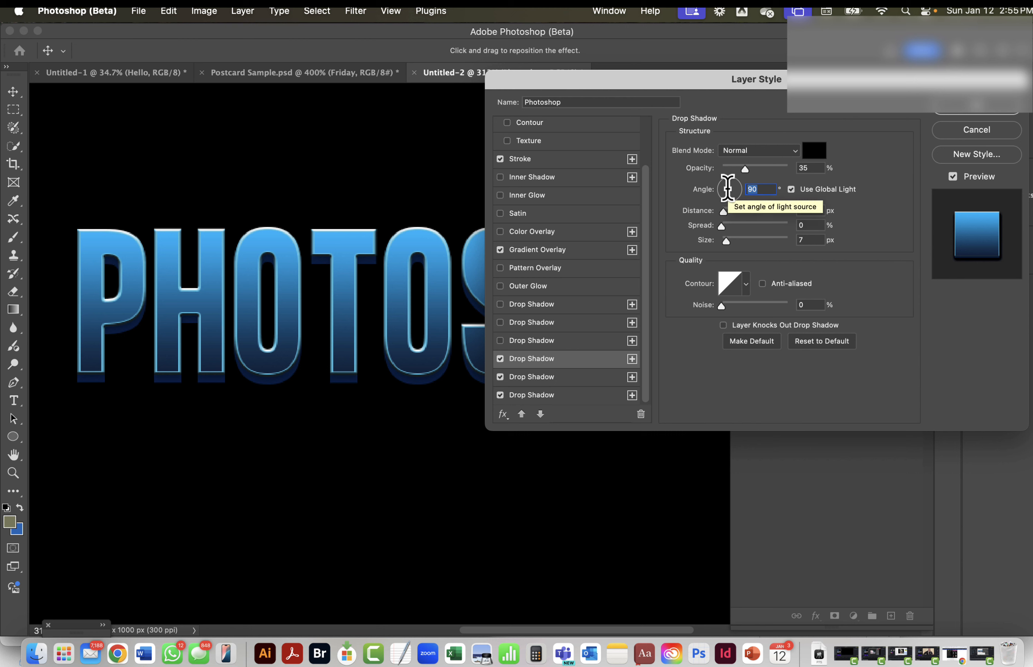
text(94)
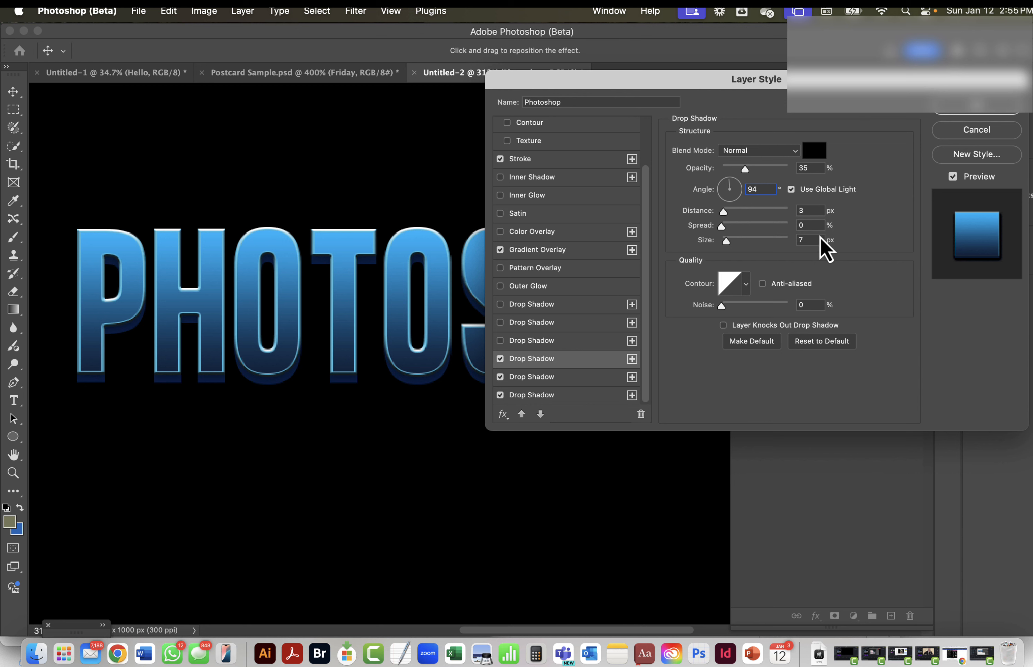
Set the third-lowest Drop Shadow's color to dark blue 03204b
click(813, 152)
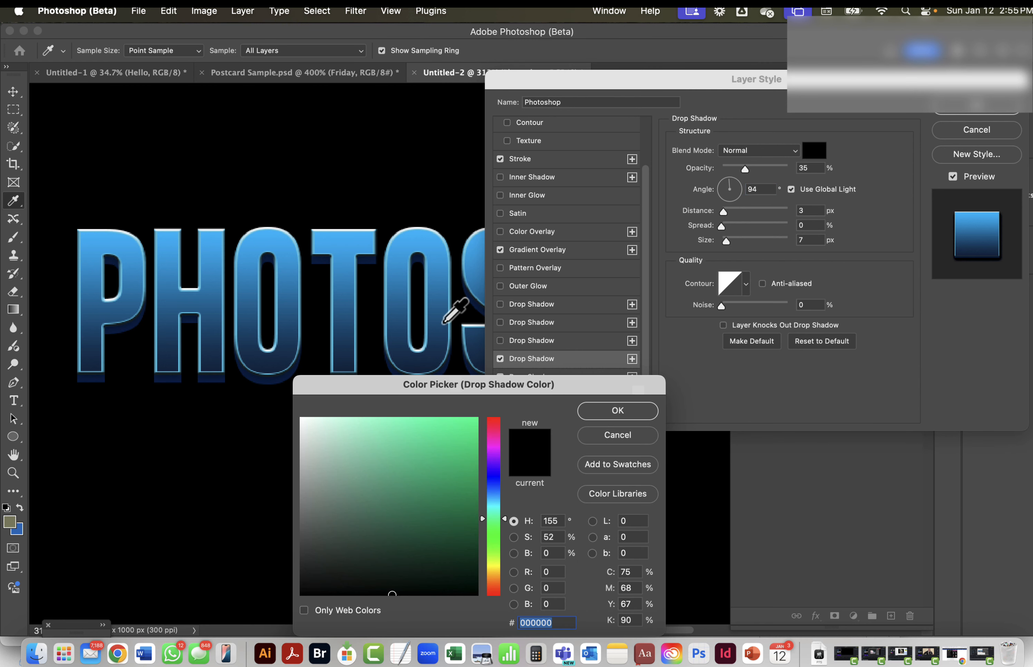
click(364, 259)
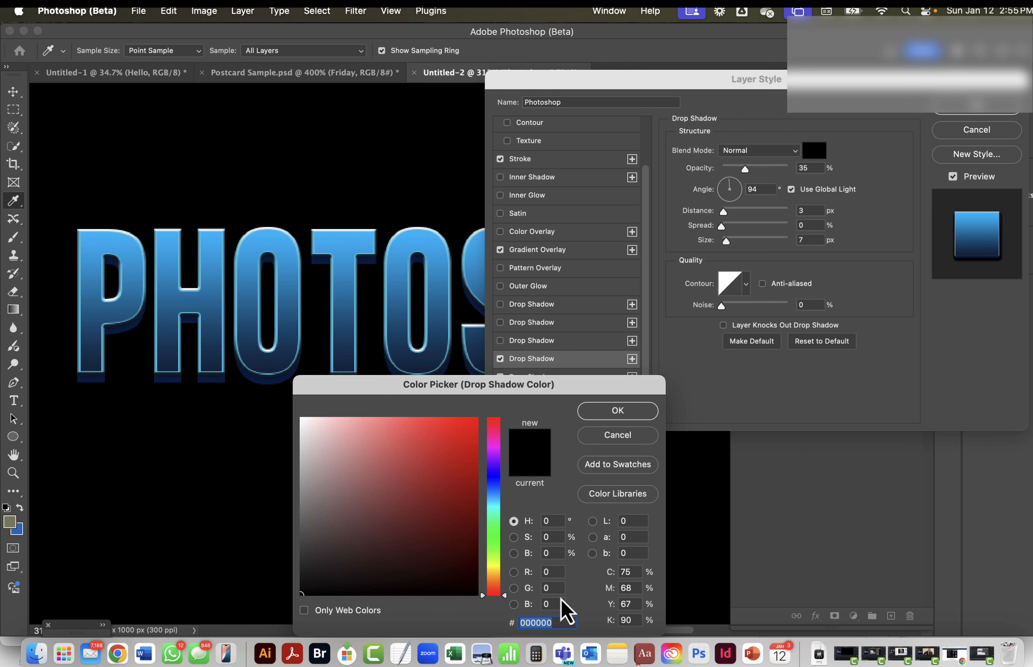
text(012150)
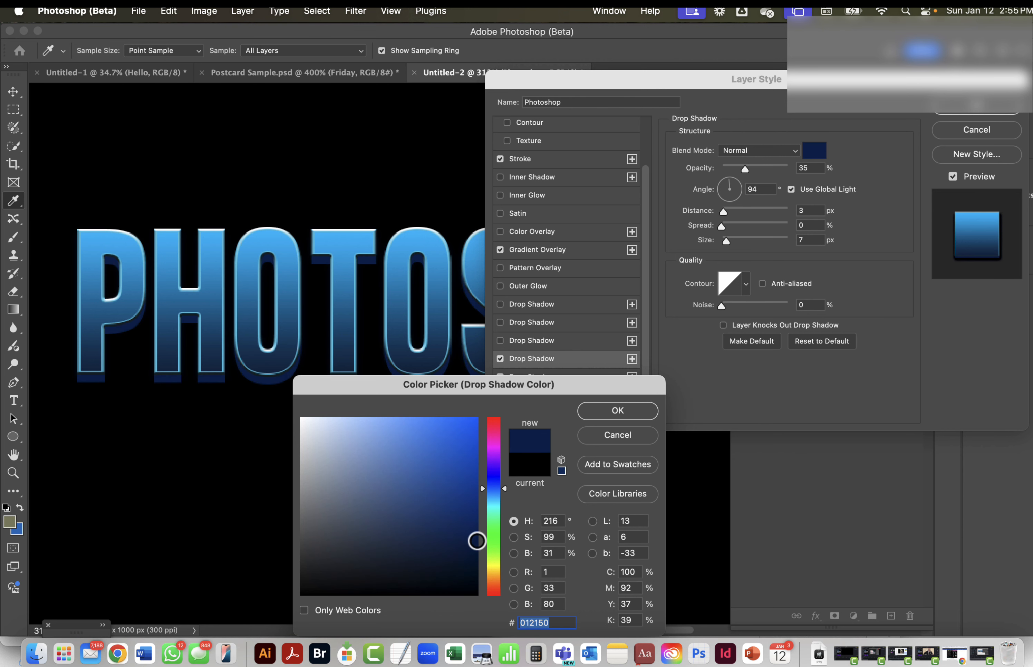
drag(476, 540, 469, 542)
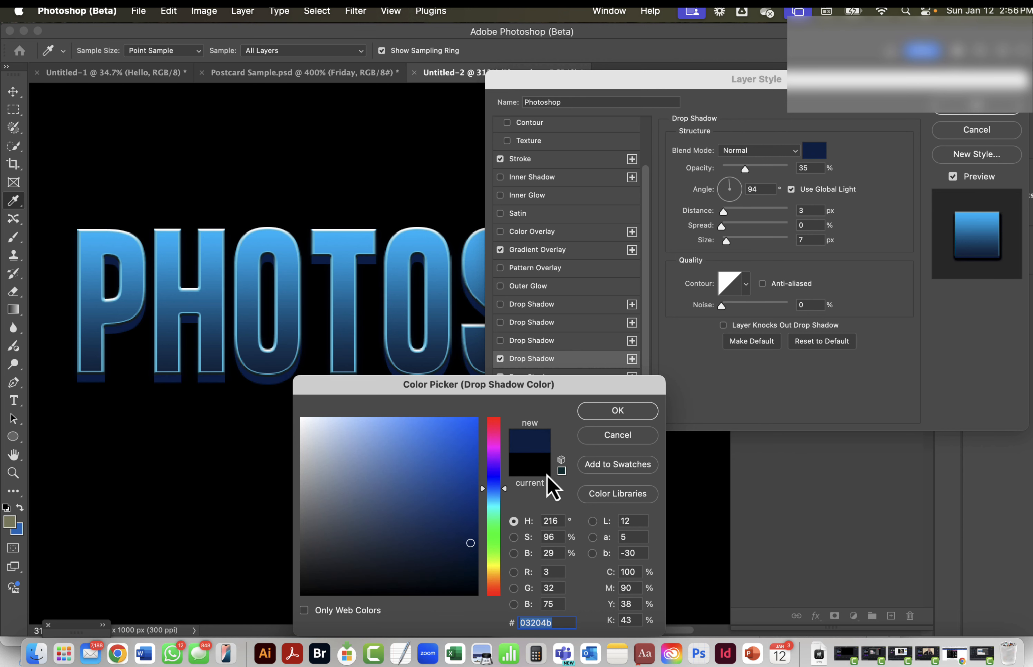
click(616, 412)
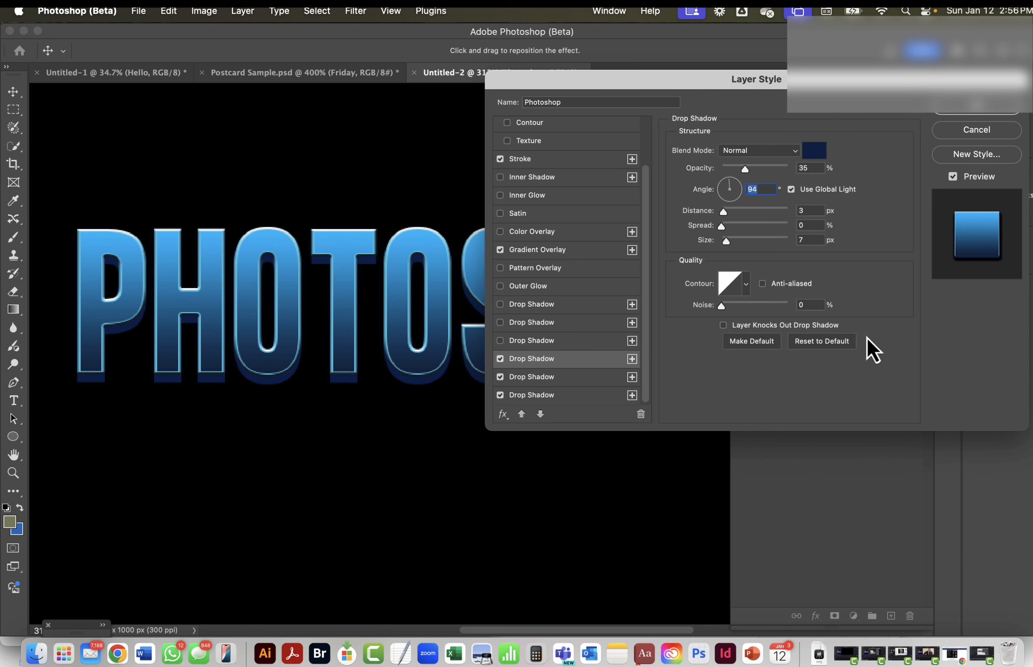
Set the third-lowest Drop Shadow's distance to 11 px, spread to 0% and size to 0 px, and apply the layer style
drag(720, 212, 730, 216)
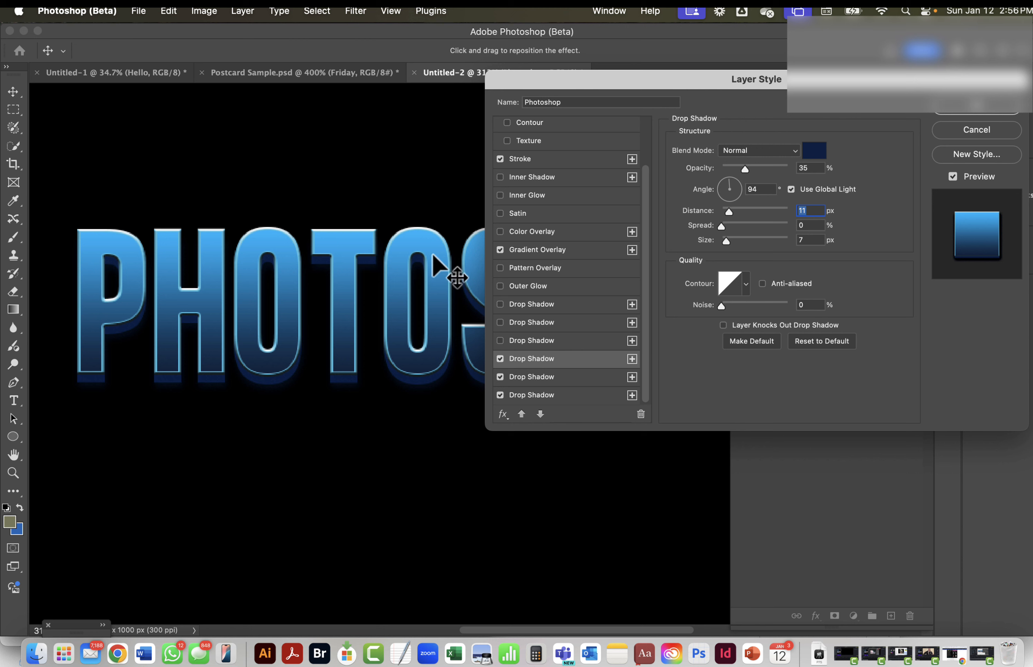
click(705, 227)
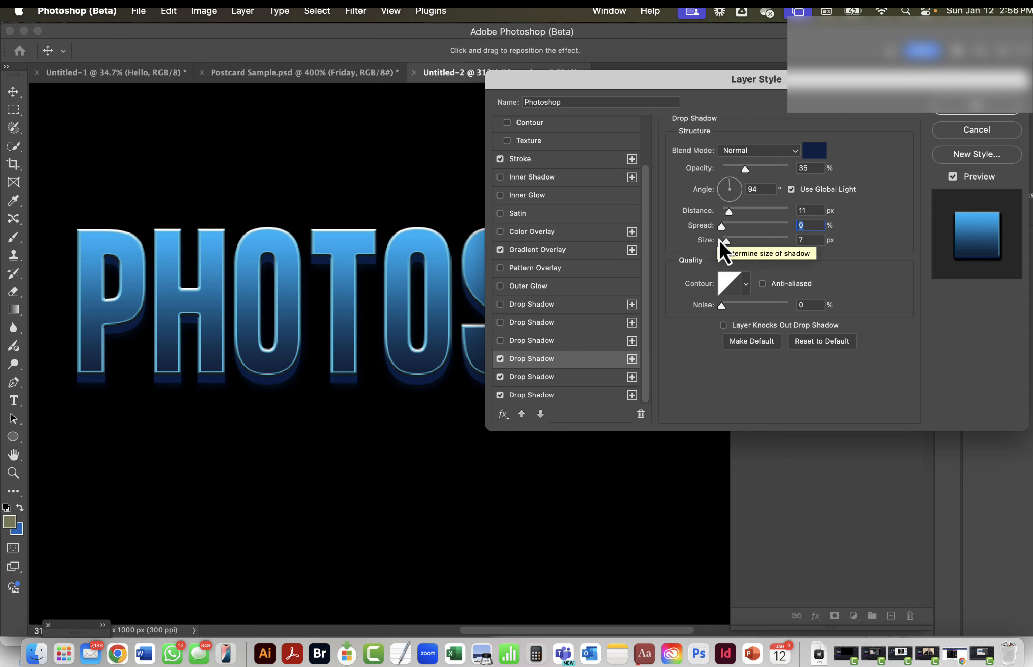
drag(716, 244, 713, 246)
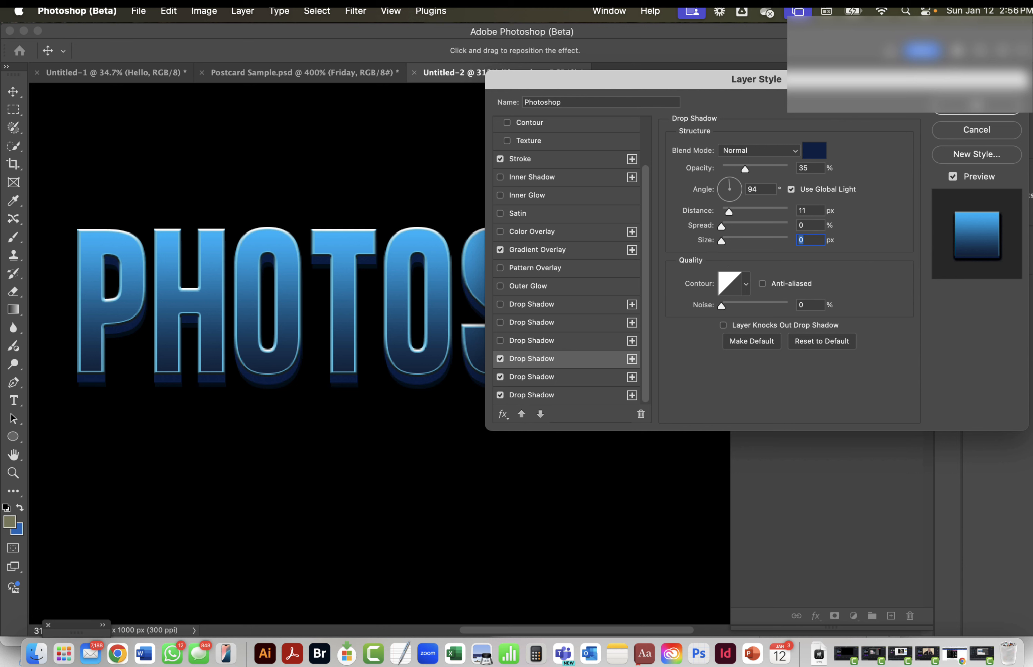
click(974, 113)
Examine the letter edges up close and compare the text with its top and bottom Drop Shadow effects hidden and shown
scroll(492, 279, up, 10)
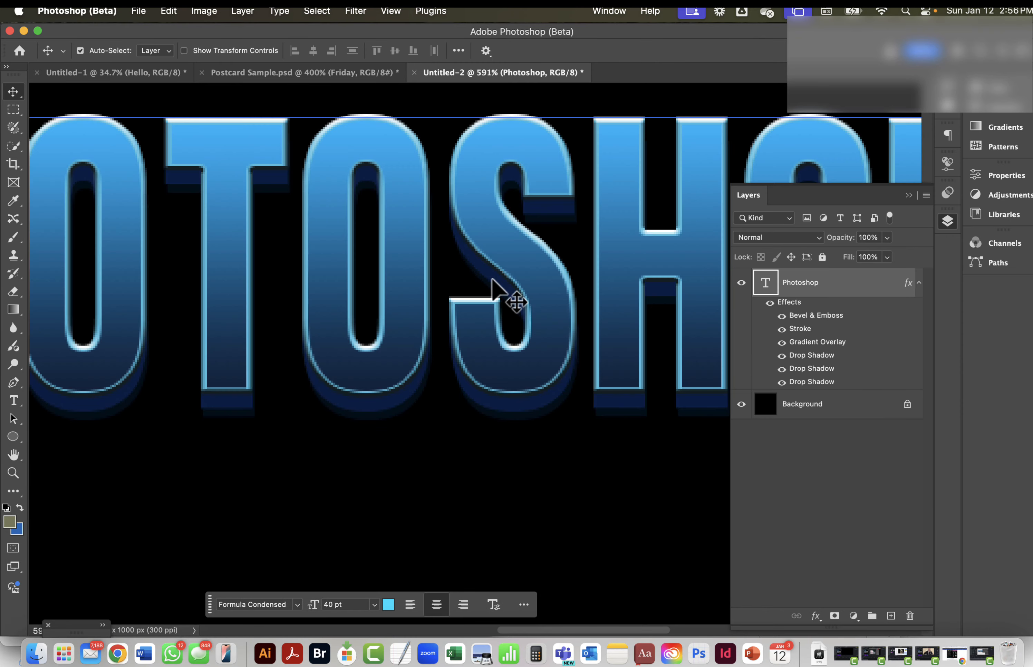
scroll(492, 279, up, 5)
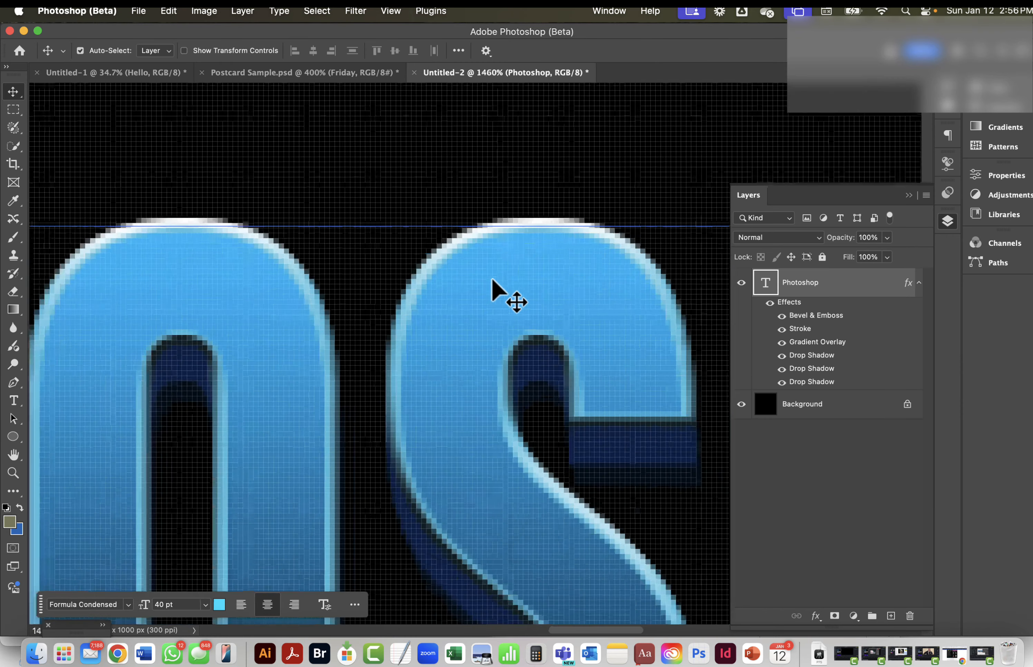
scroll(465, 343, down, 7)
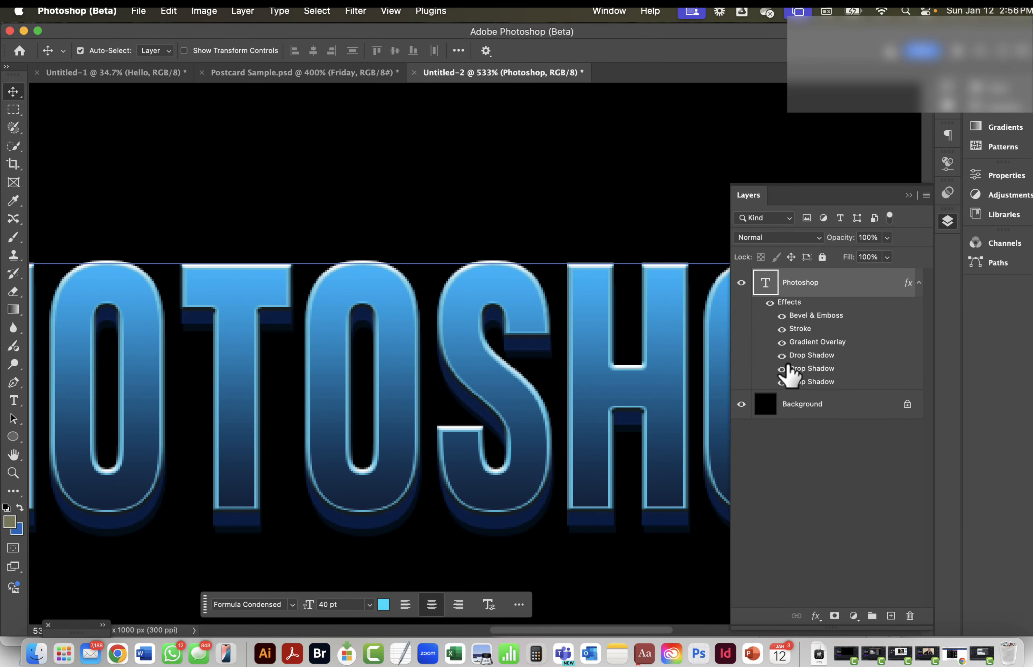
click(781, 355)
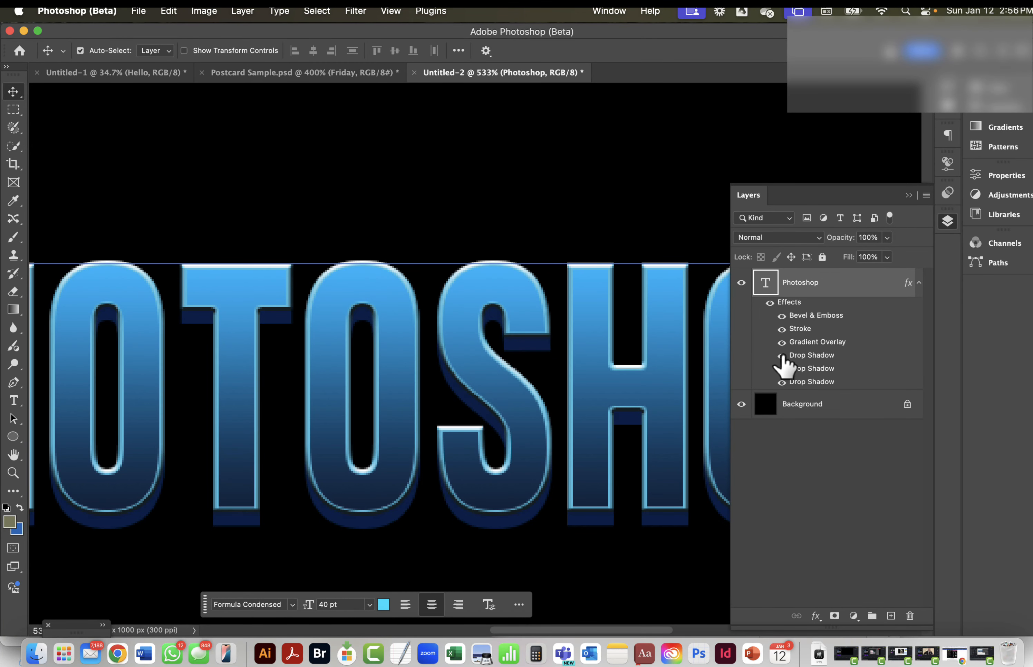
click(781, 355)
click(782, 356)
click(782, 355)
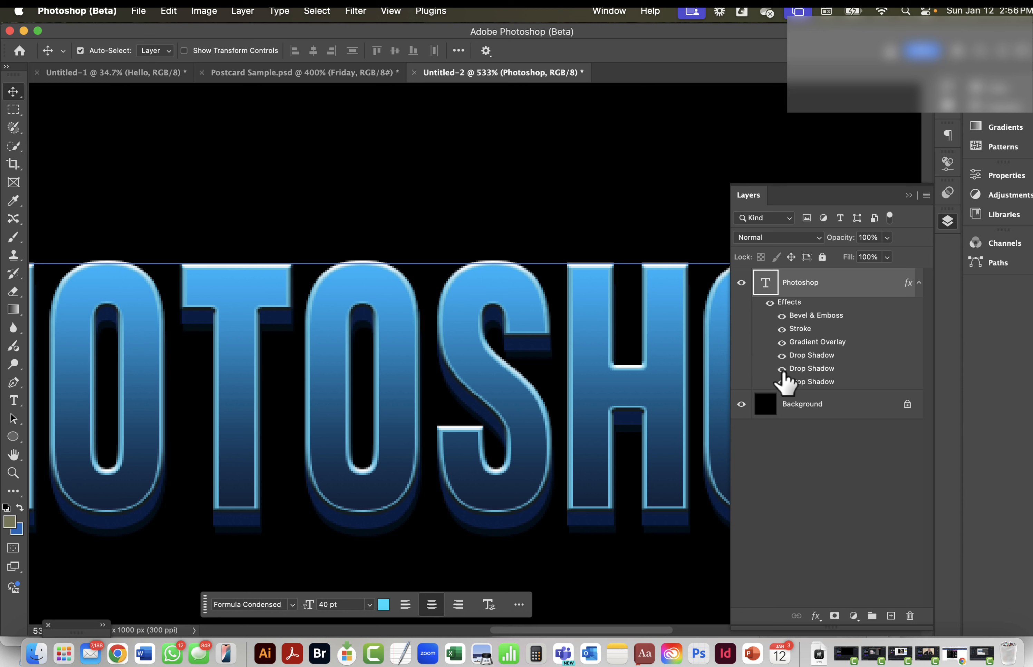
click(781, 382)
click(781, 381)
click(783, 382)
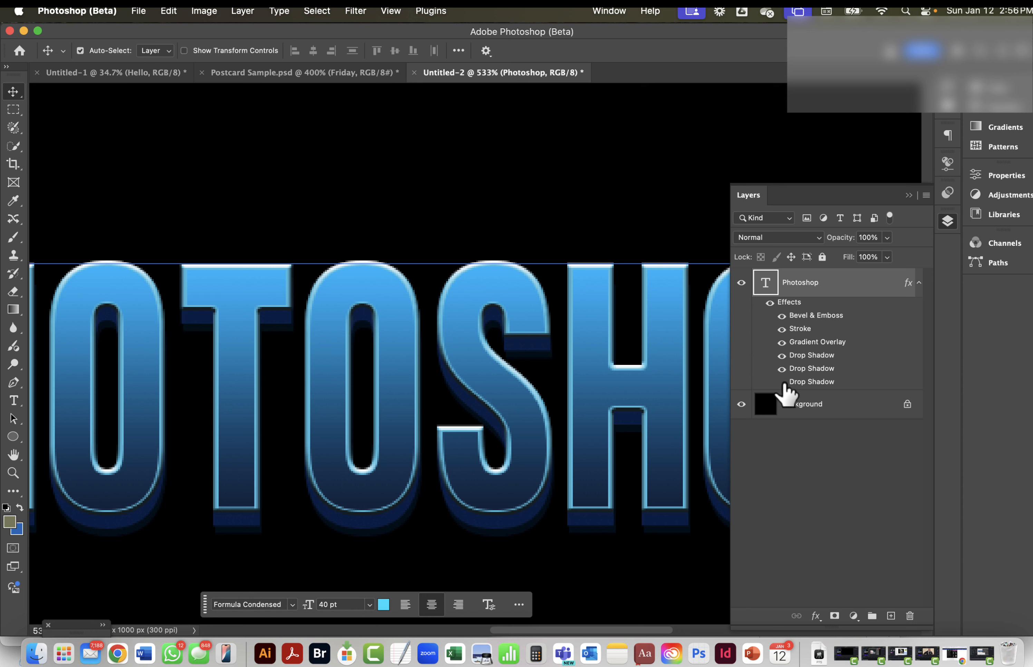
click(783, 382)
click(783, 356)
click(781, 356)
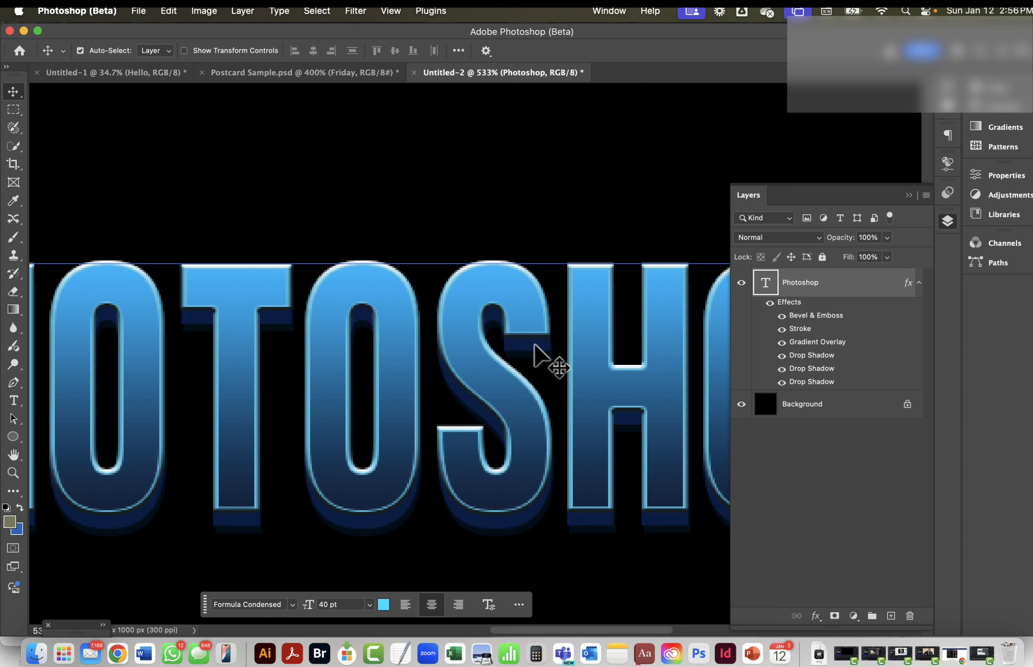
Add a copy of the topmost active Drop Shadow on the Photoshop text, with a 95° angle and 12 px distance
double_click(815, 357)
scroll(560, 367, down, 2)
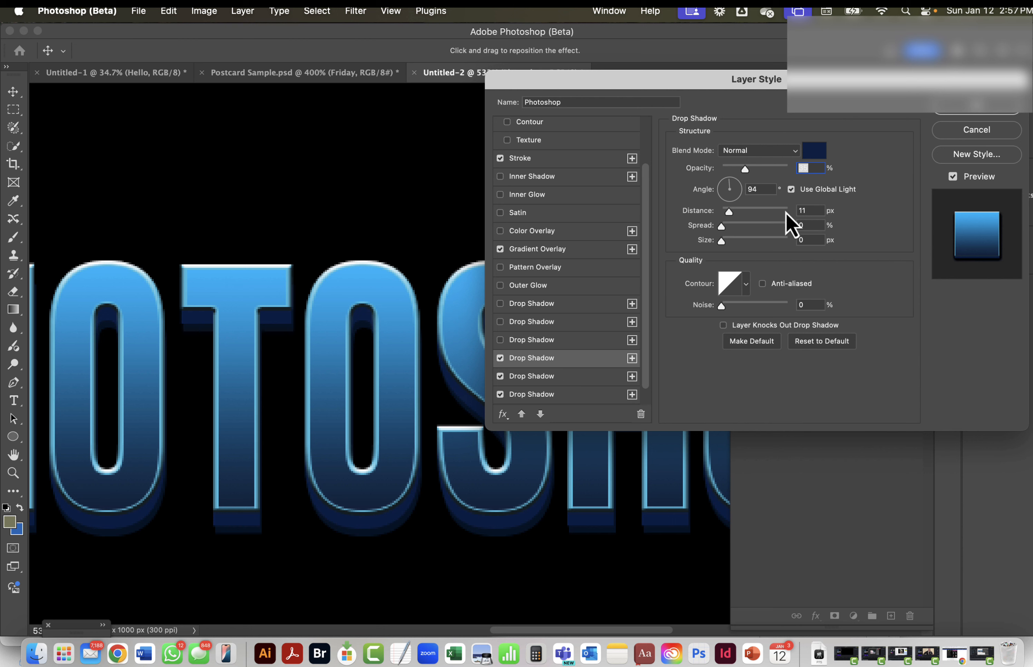
click(755, 188)
text(9)
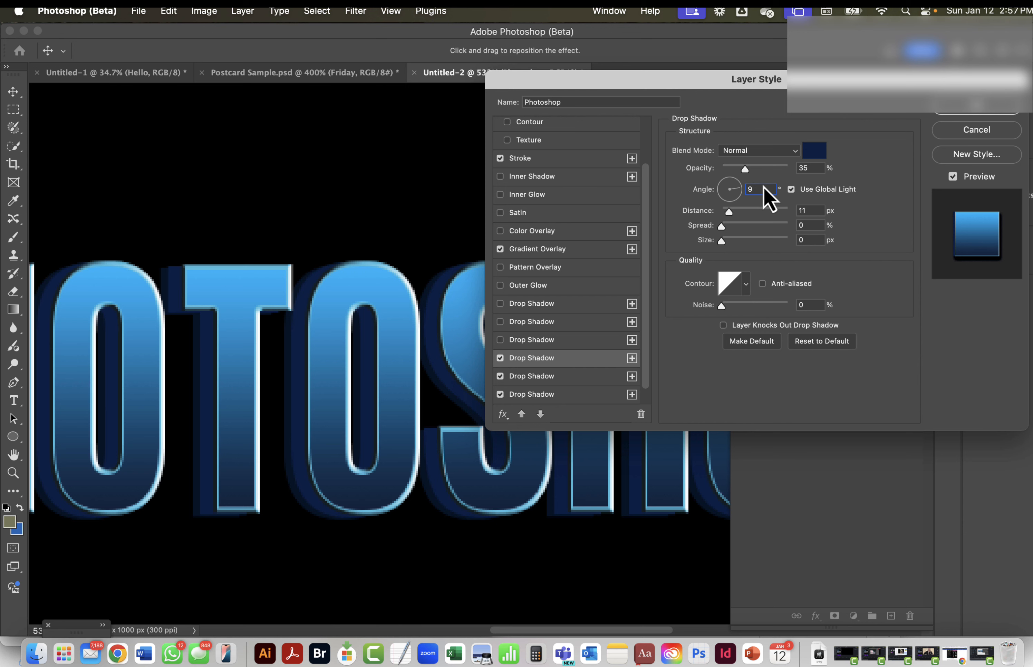
text(5)
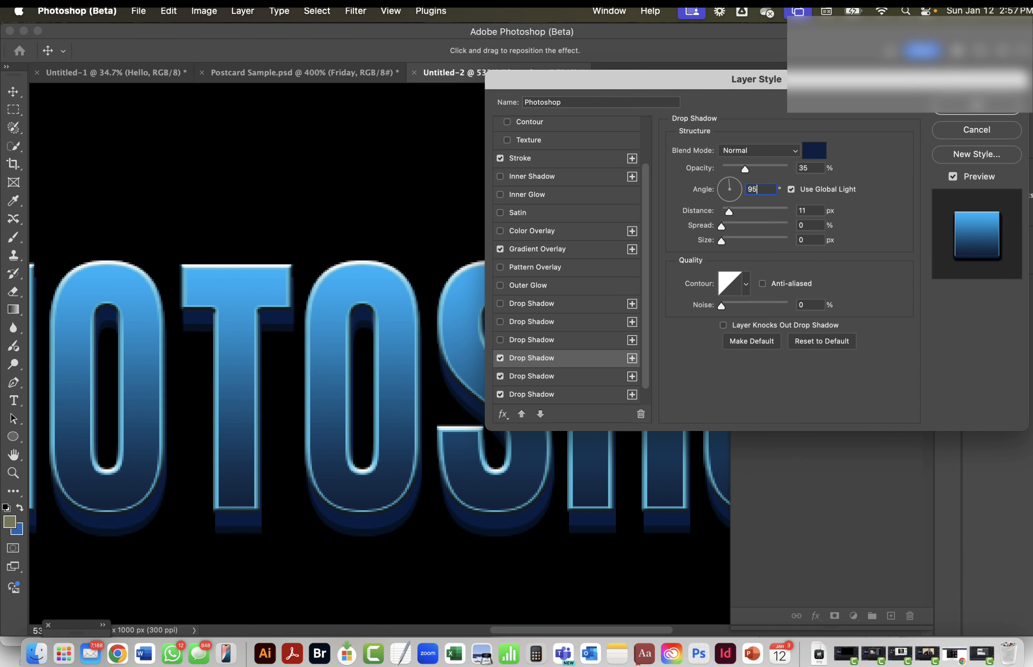
click(807, 210)
text(12)
Duplicate the 12 px Drop Shadow and set the copy's angle to 97° and distance to 14 px
click(632, 360)
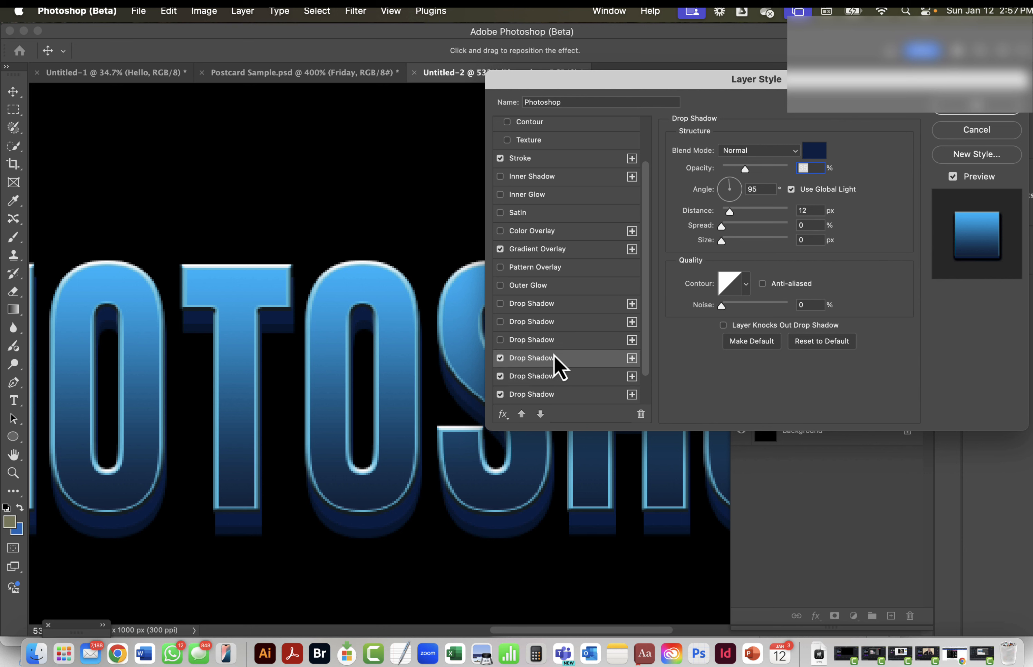
click(755, 189)
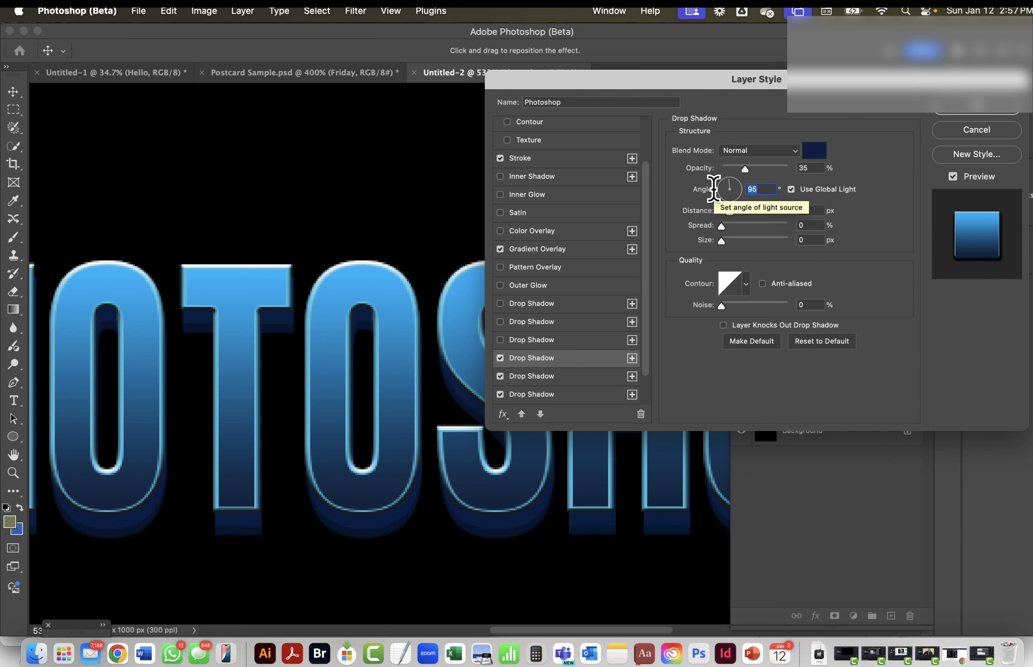
text(97)
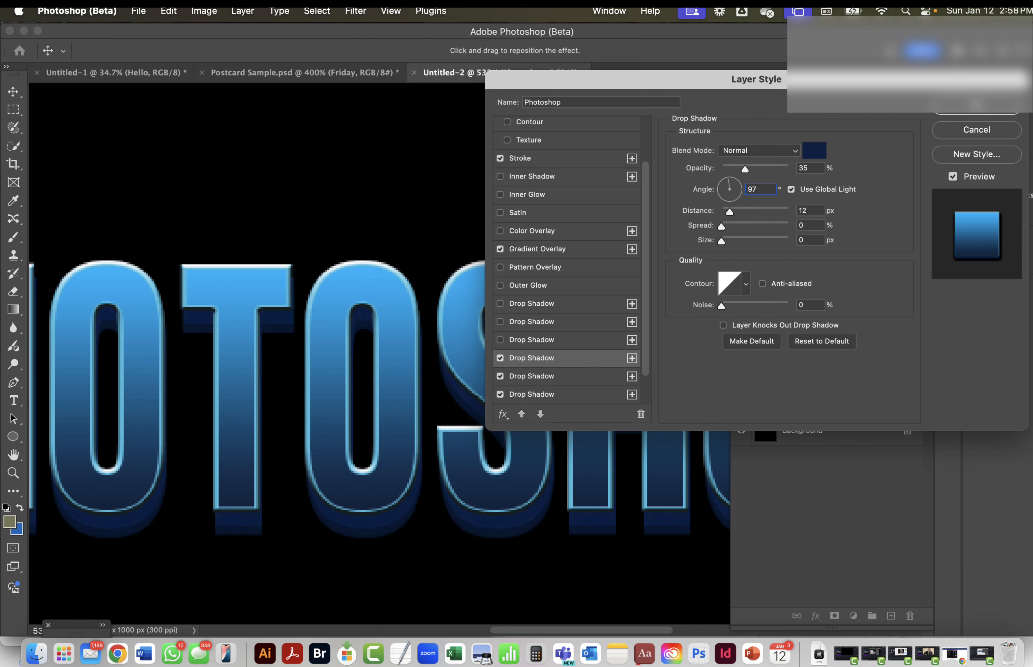
click(802, 211)
text(14)
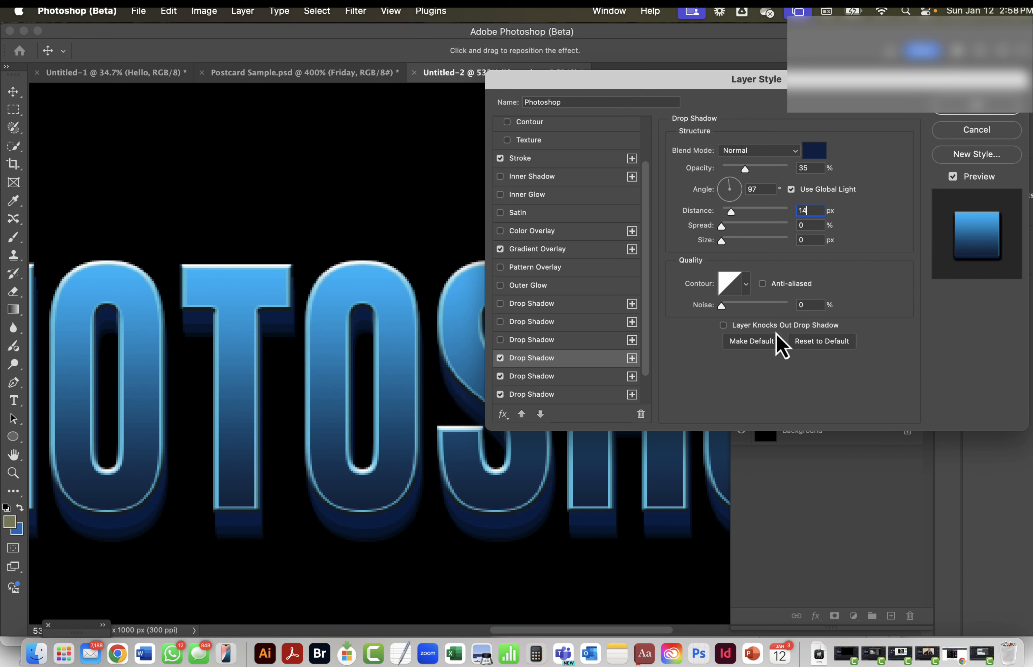
Duplicate the 14 px Drop Shadow and set the copy to Overlay blending with a 104° angle
click(633, 360)
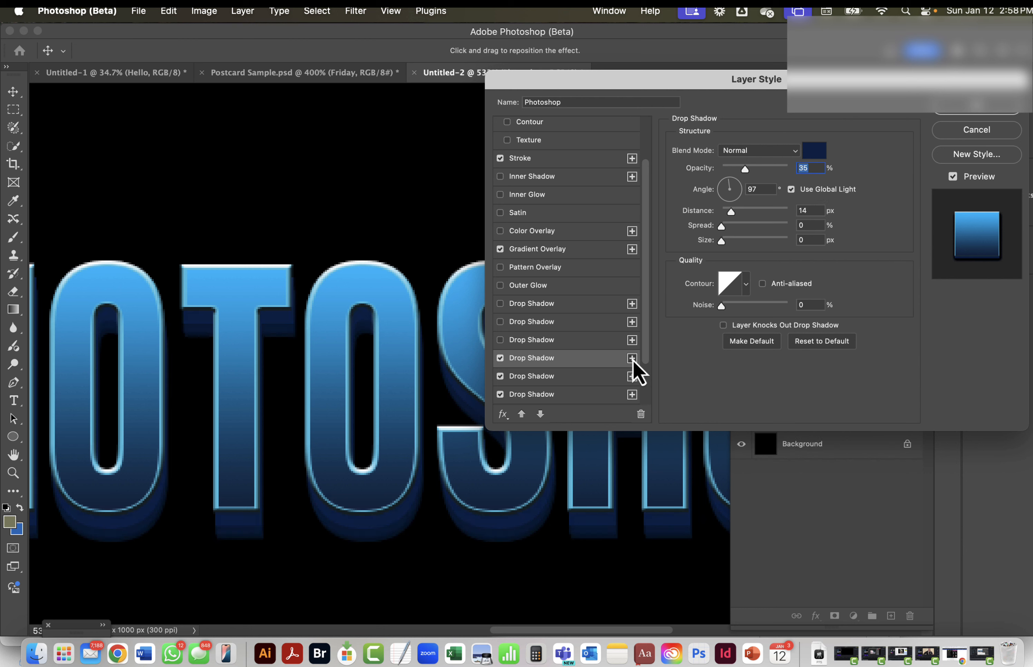
click(743, 151)
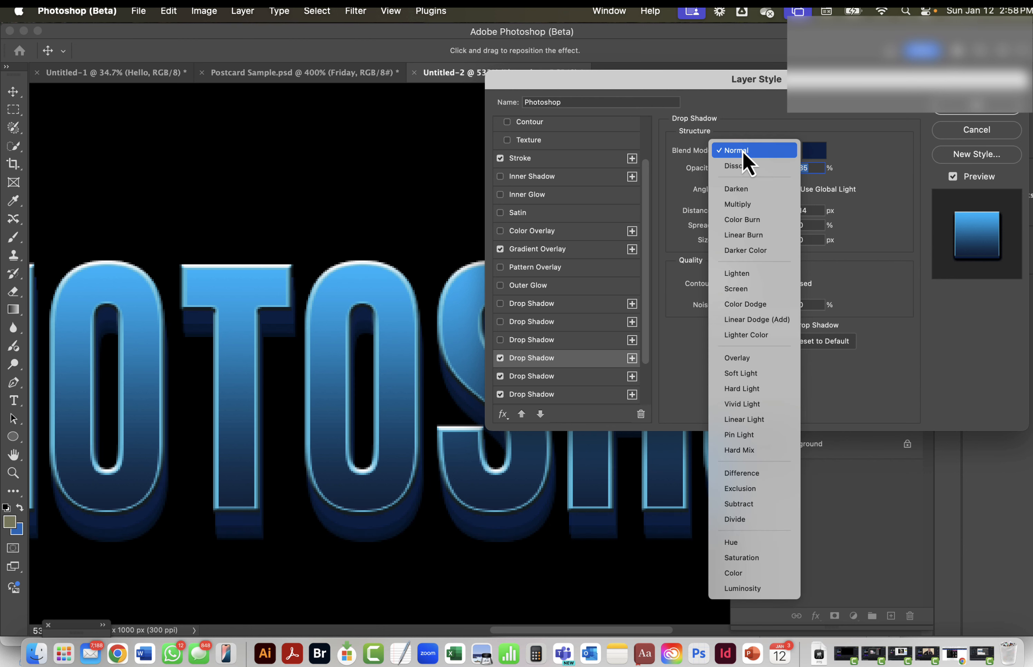
click(740, 360)
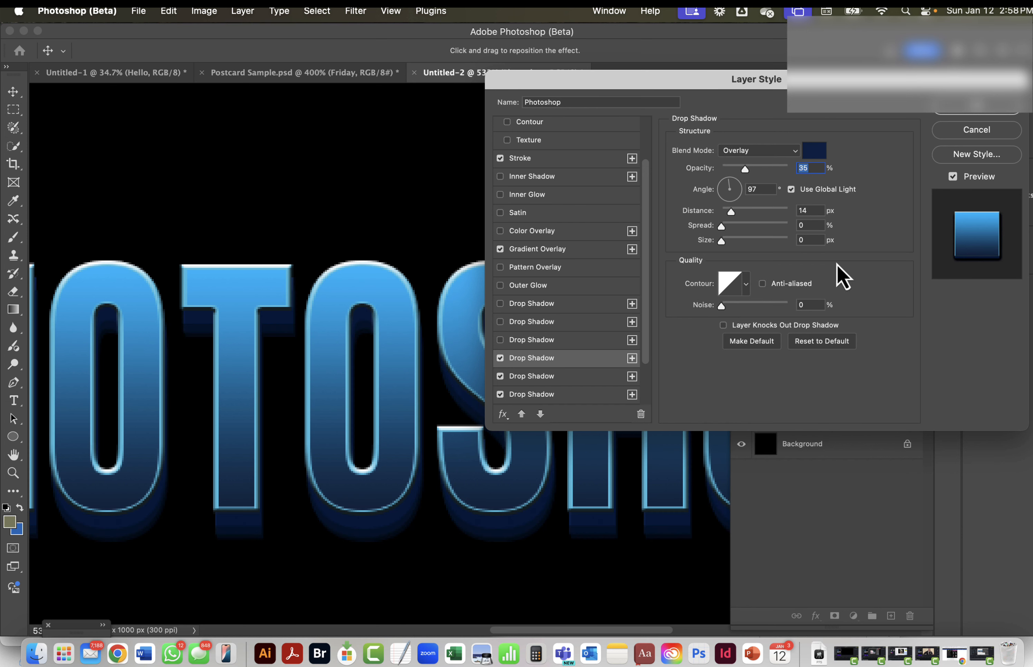
click(759, 188)
text(104)
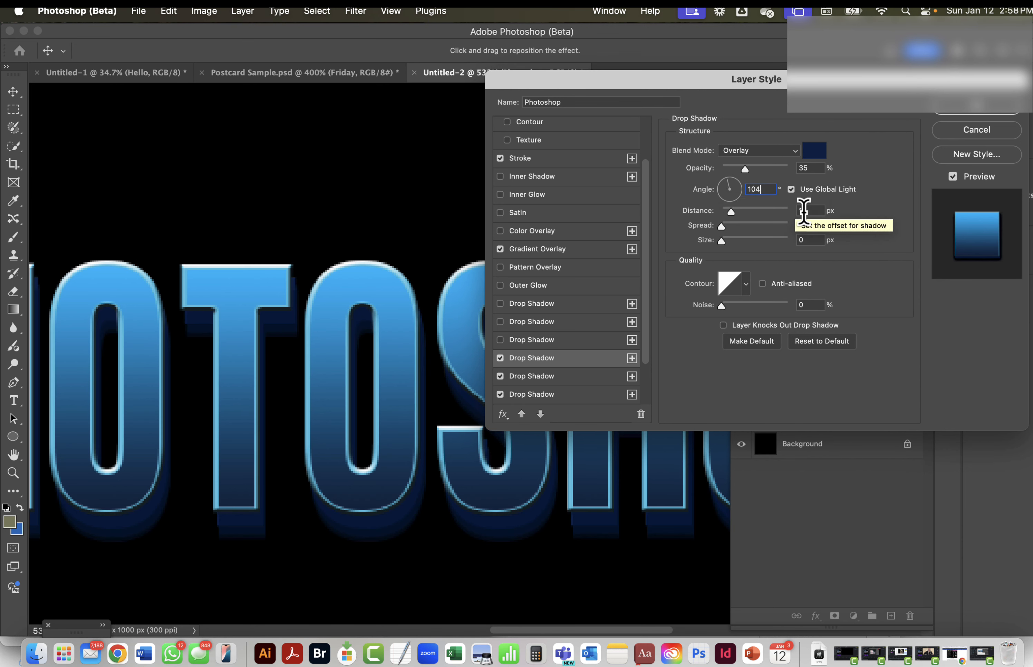
Set the Overlay Drop Shadow's distance to 12 px and size to 5 px
drag(813, 210, 776, 211)
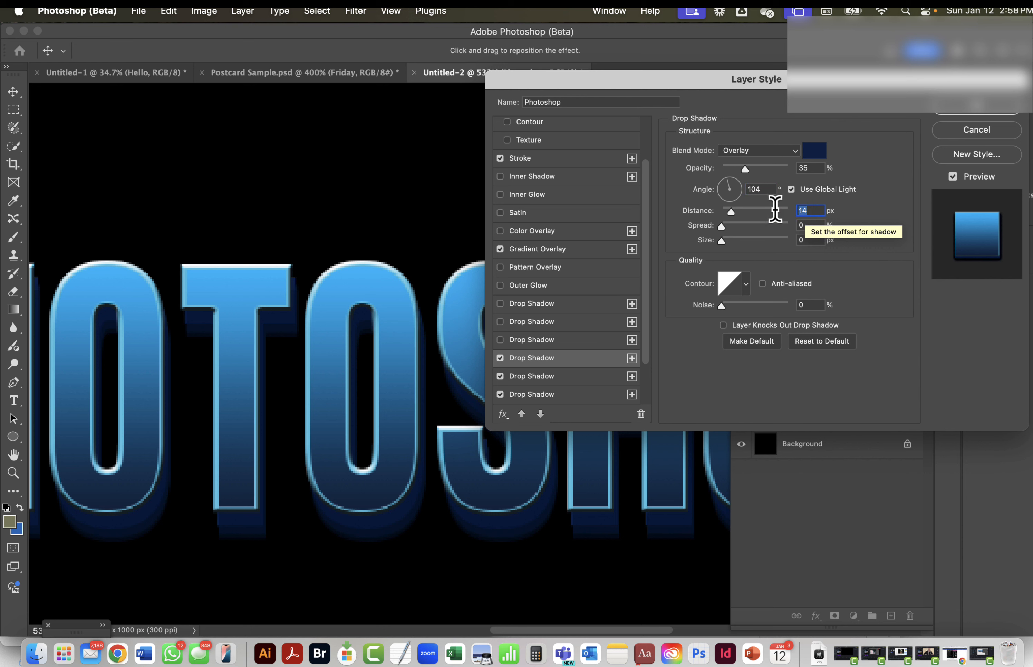
text(12)
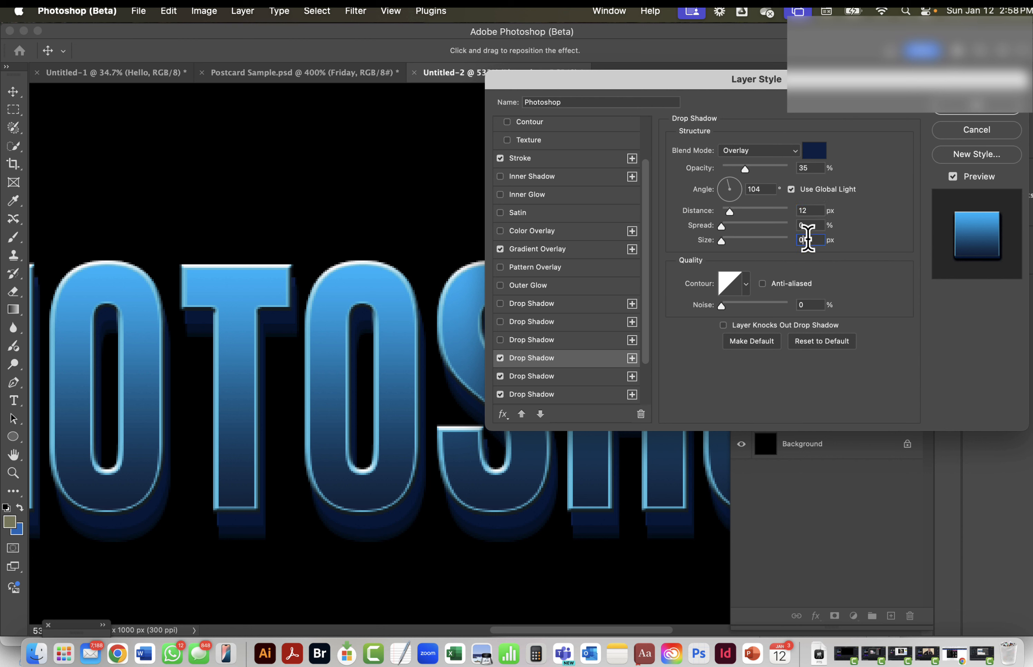
drag(807, 239, 769, 239)
text(5)
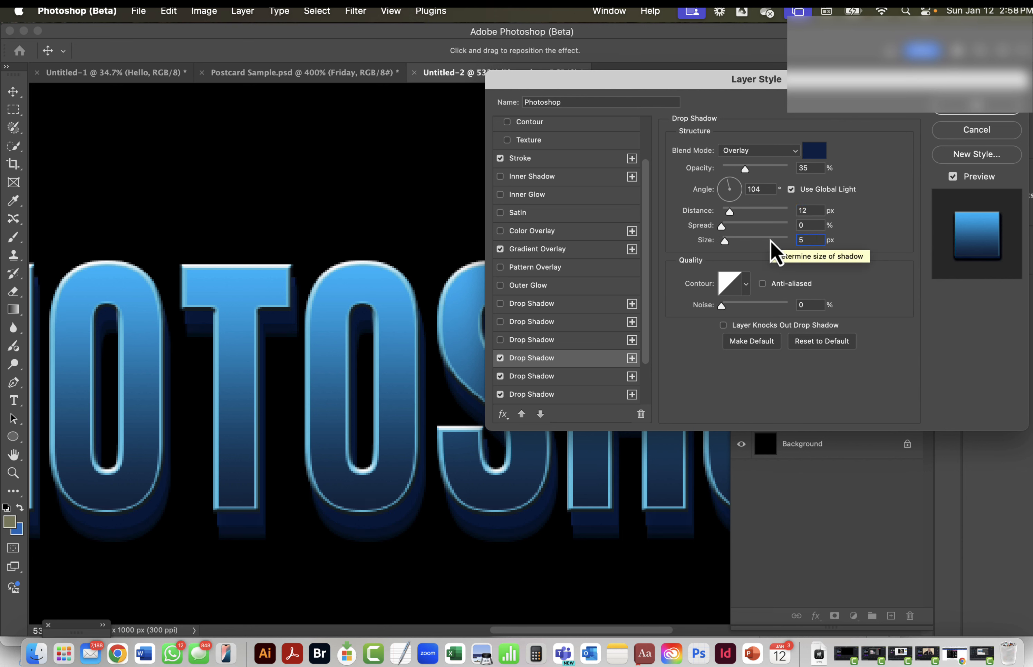
click(809, 225)
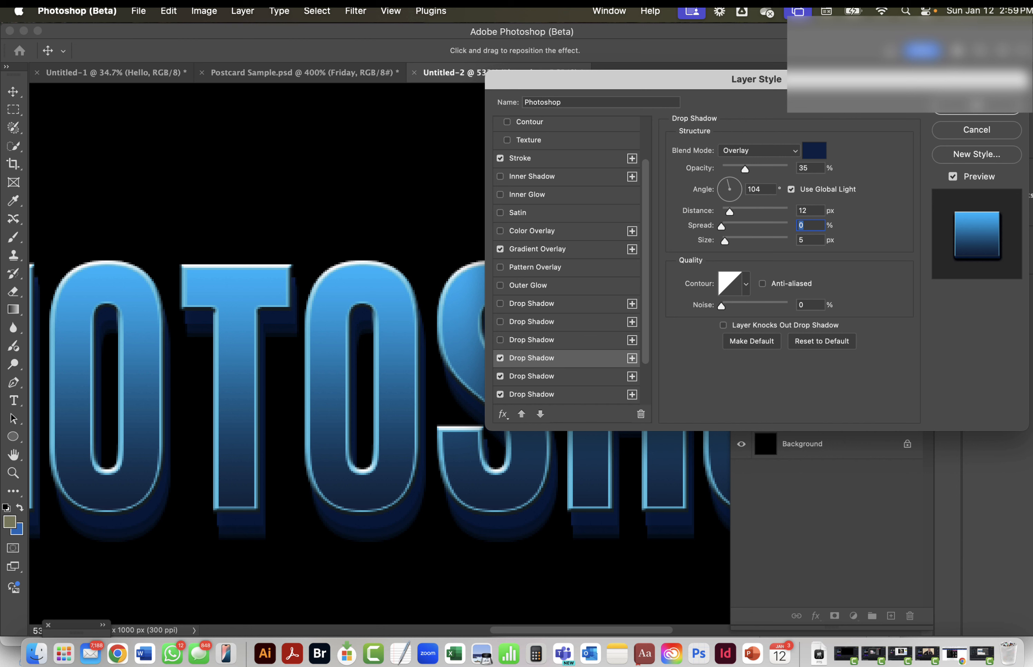
Raise the Overlay Drop Shadow's opacity to 92% and set its color to dark blue 07244f
click(812, 153)
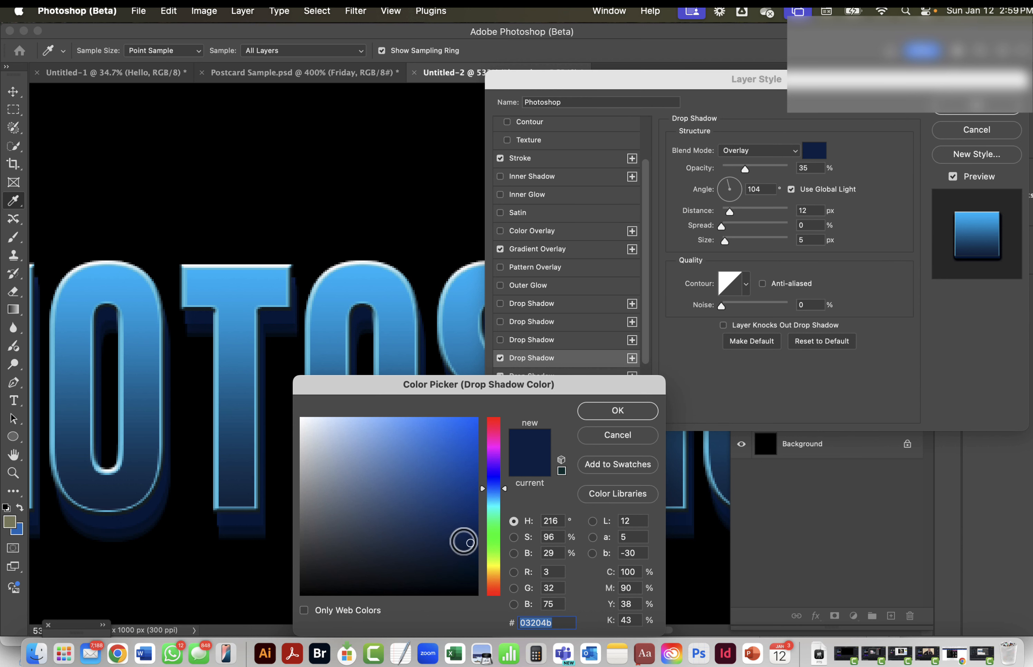
drag(461, 539, 456, 539)
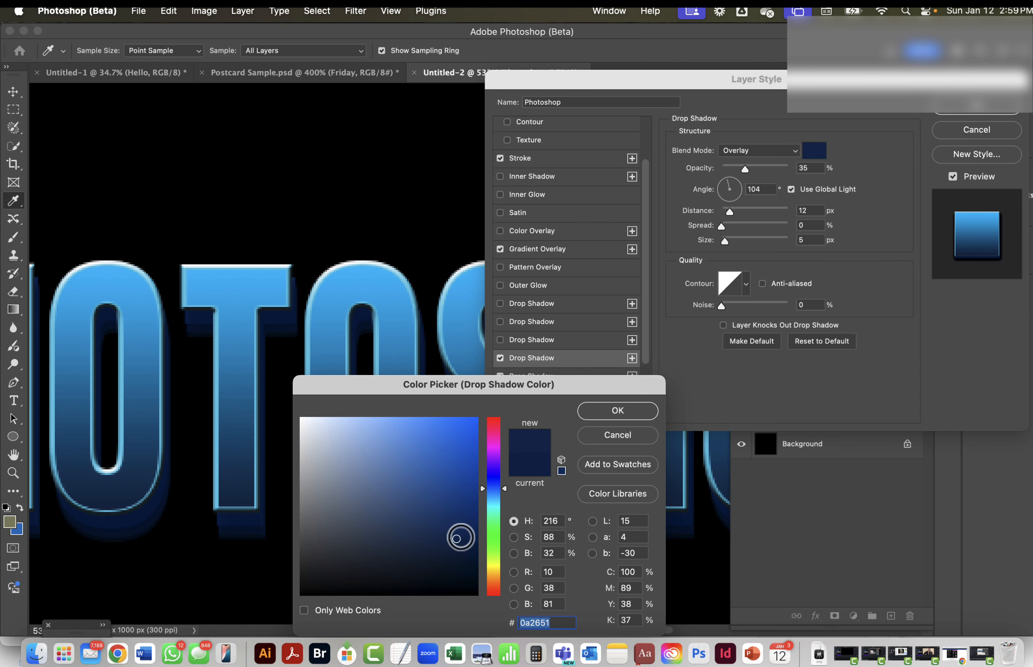
click(625, 412)
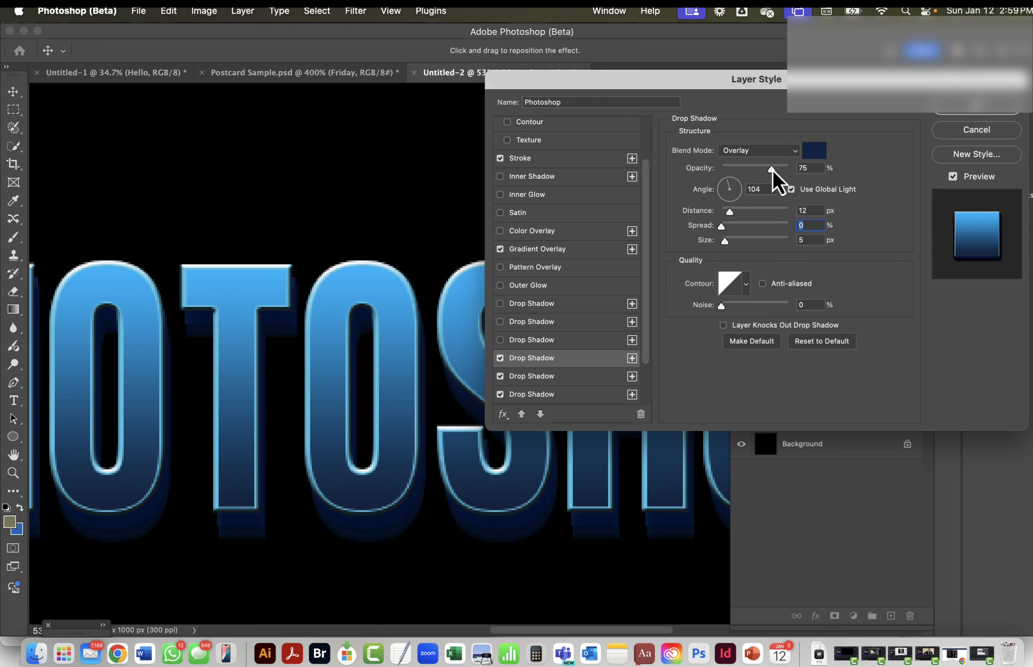
drag(782, 169, 783, 170)
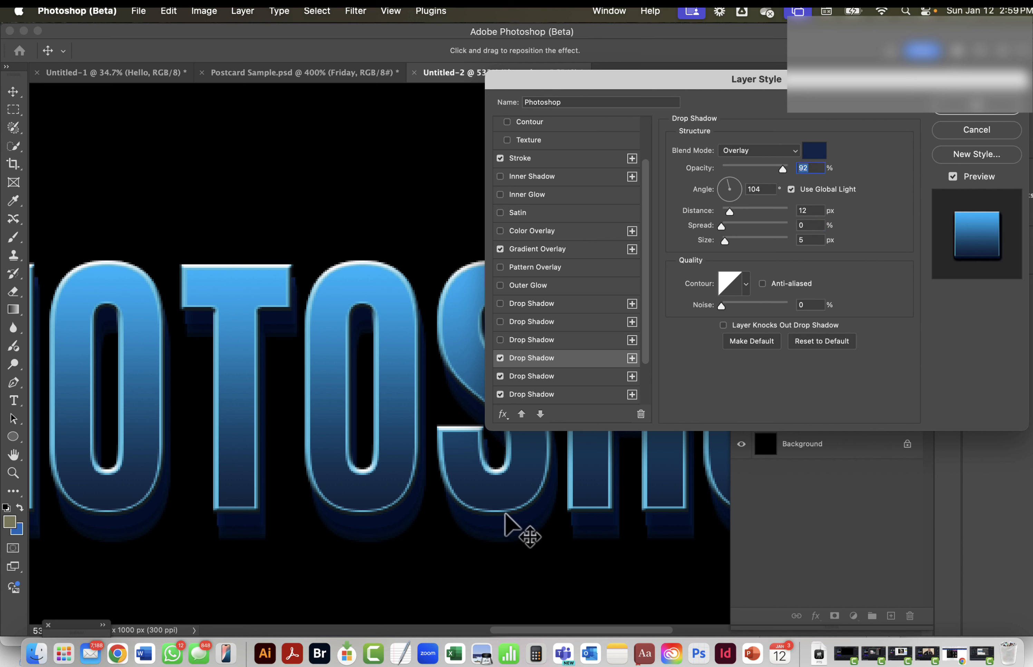
click(815, 160)
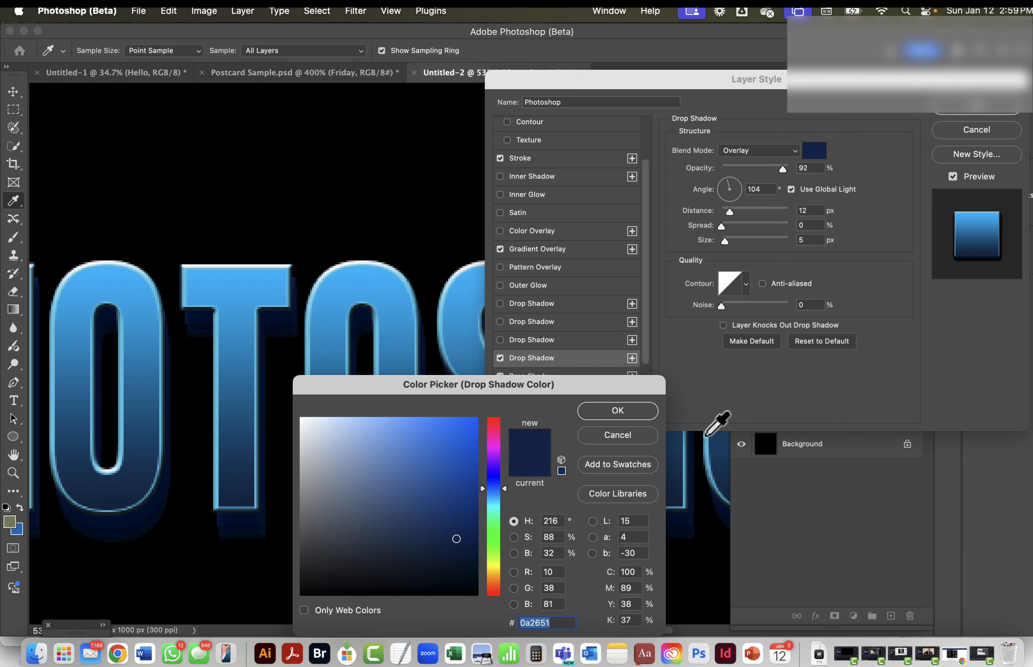
drag(454, 534, 464, 540)
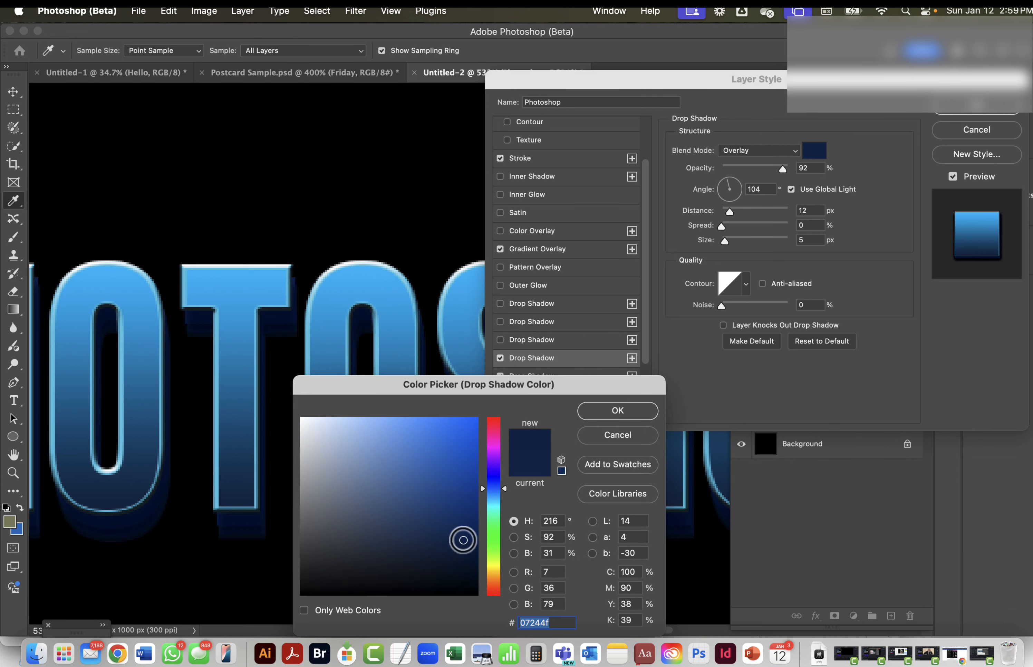
click(623, 409)
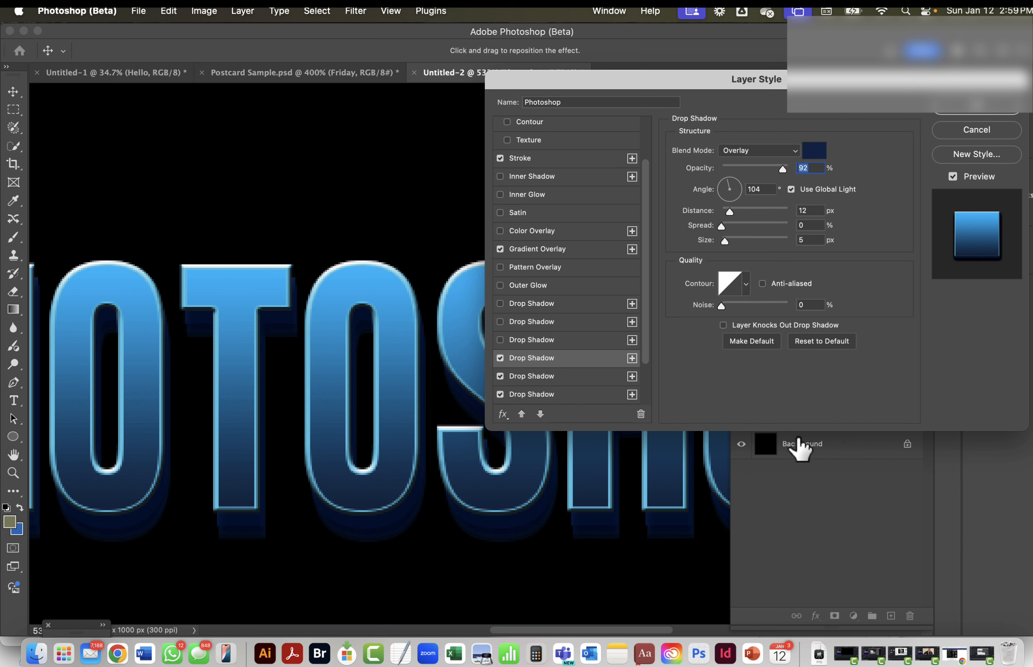
Raise the opacity of the Normal Drop Shadows with 14, 12 and 11 px distance to 100% and check the remaining active shadows
click(545, 380)
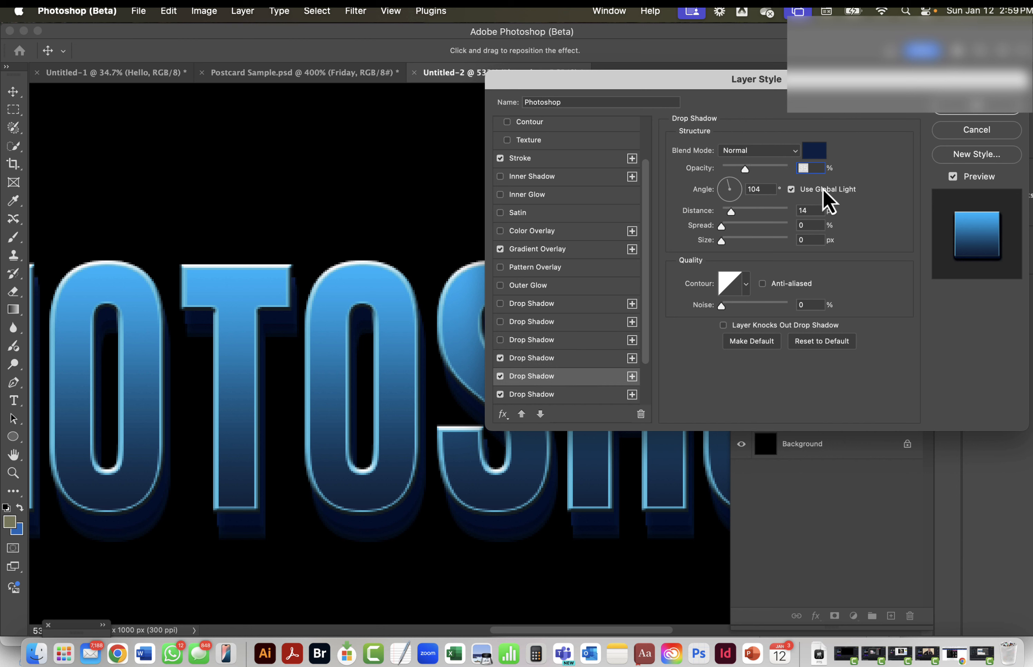
drag(742, 169, 822, 175)
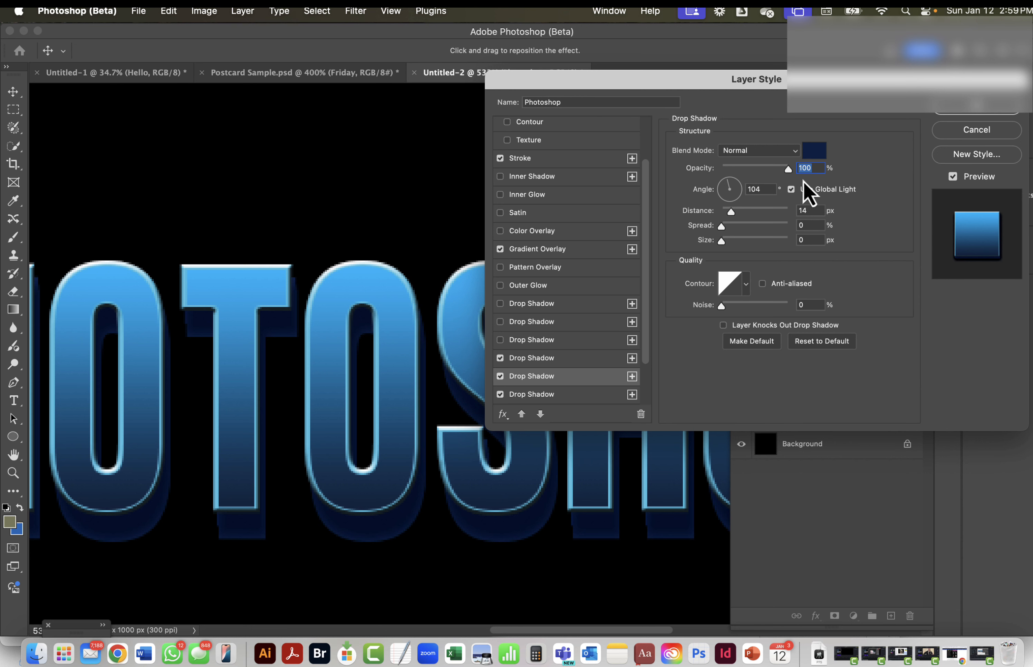
click(557, 387)
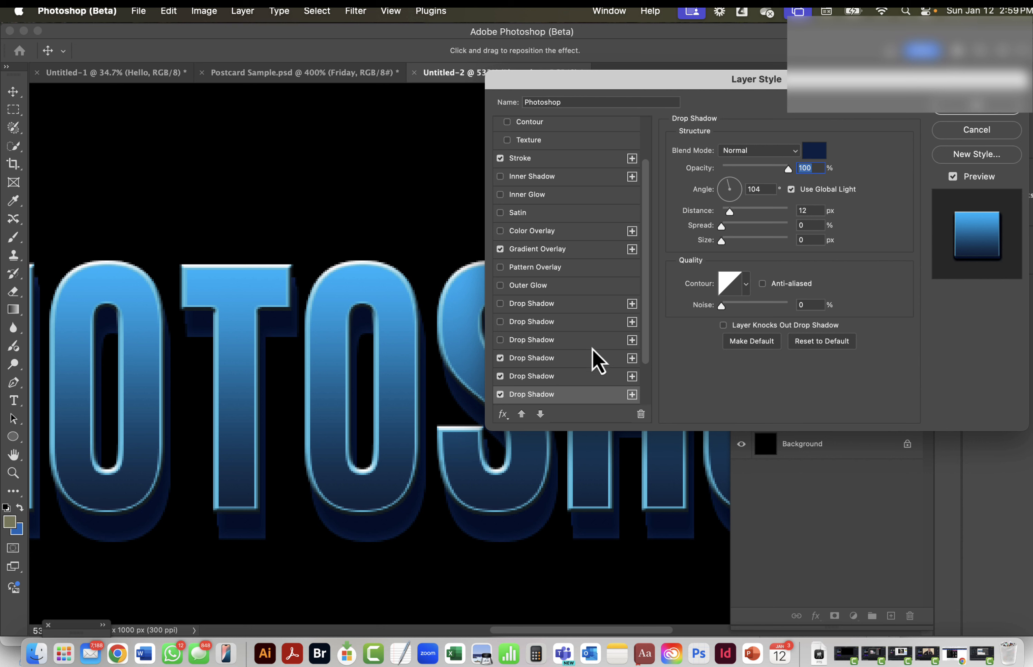
scroll(564, 357, down, 3)
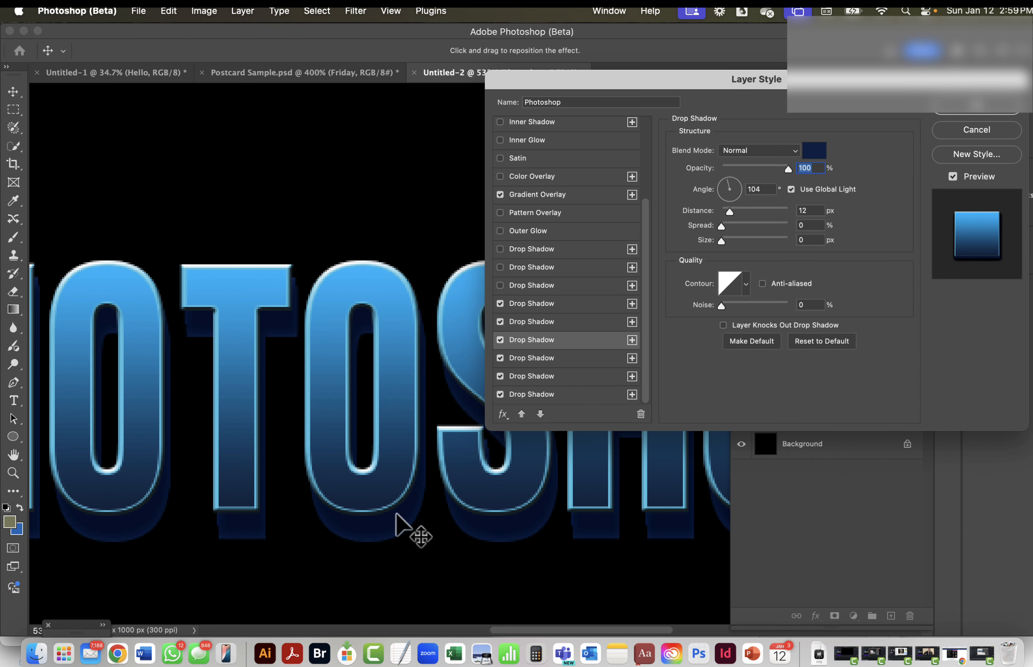
click(546, 358)
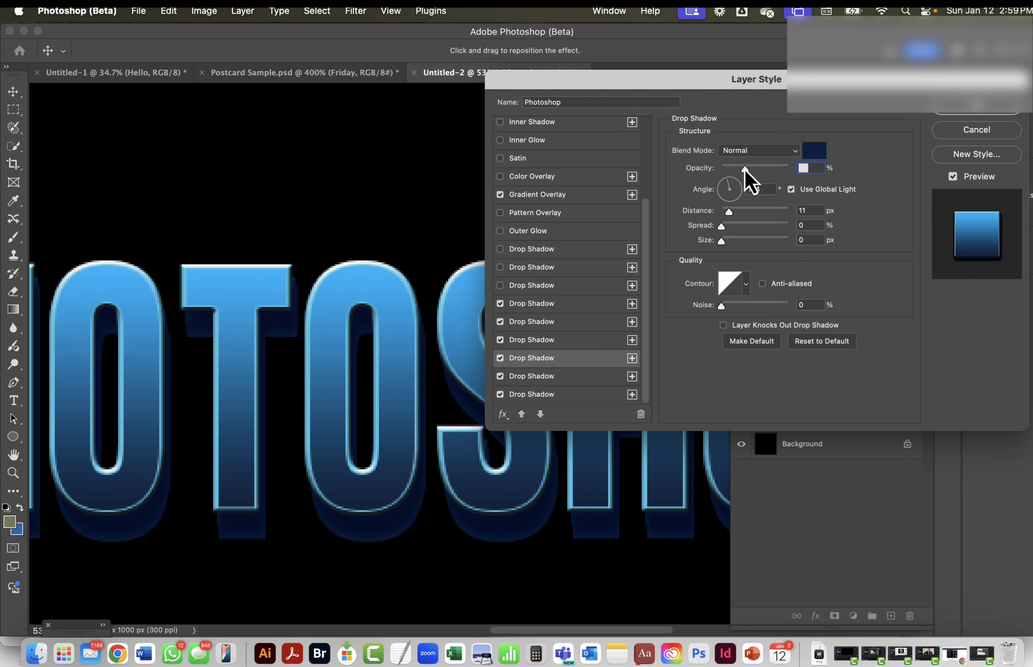
drag(744, 169, 797, 172)
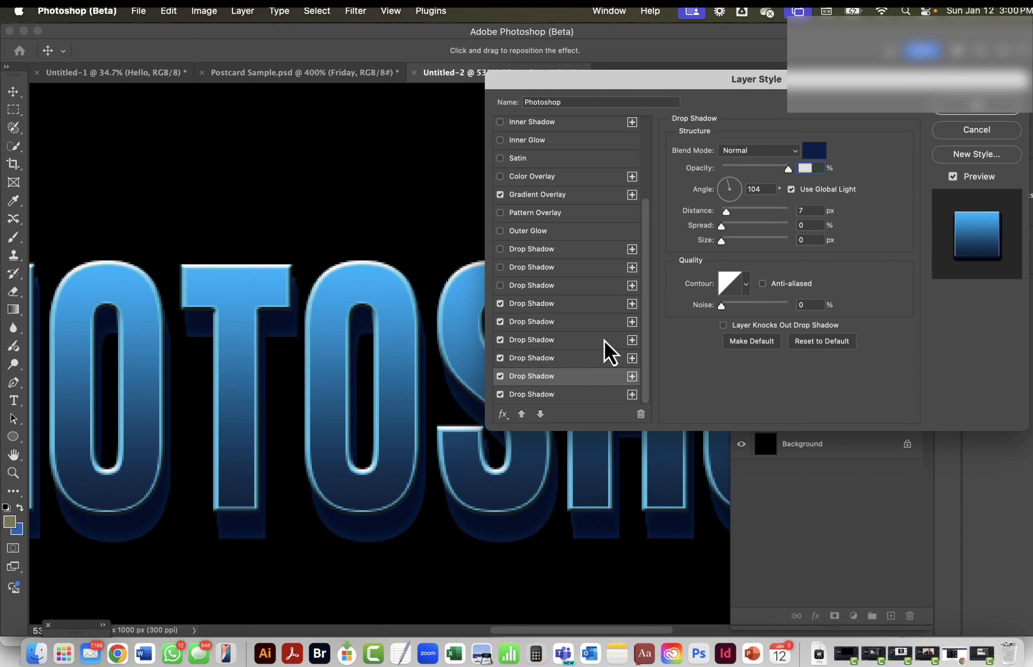
click(575, 363)
click(568, 338)
click(567, 325)
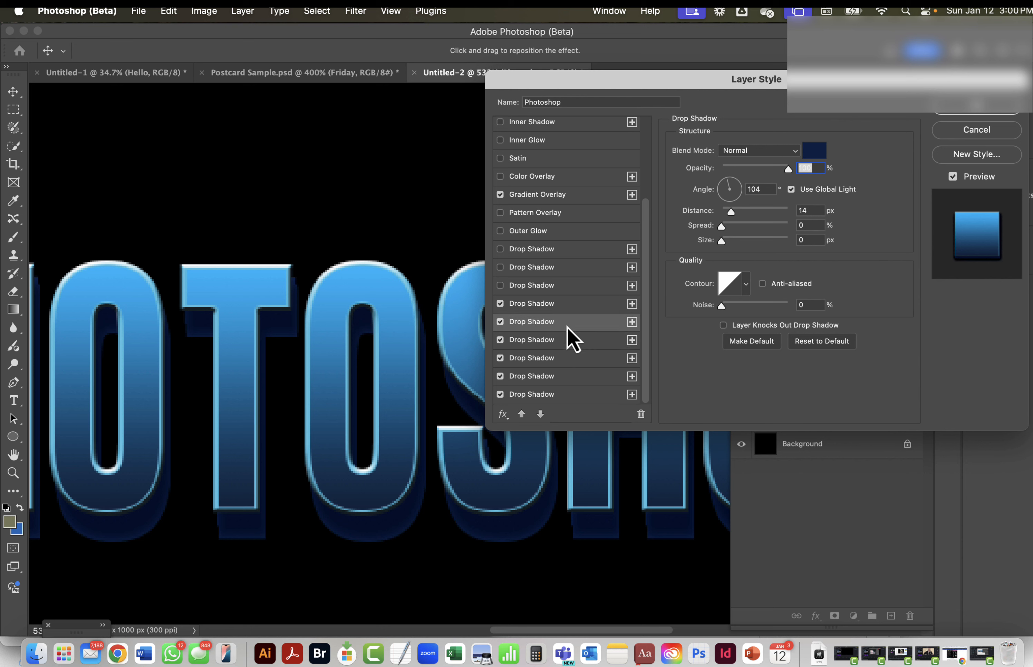
click(567, 308)
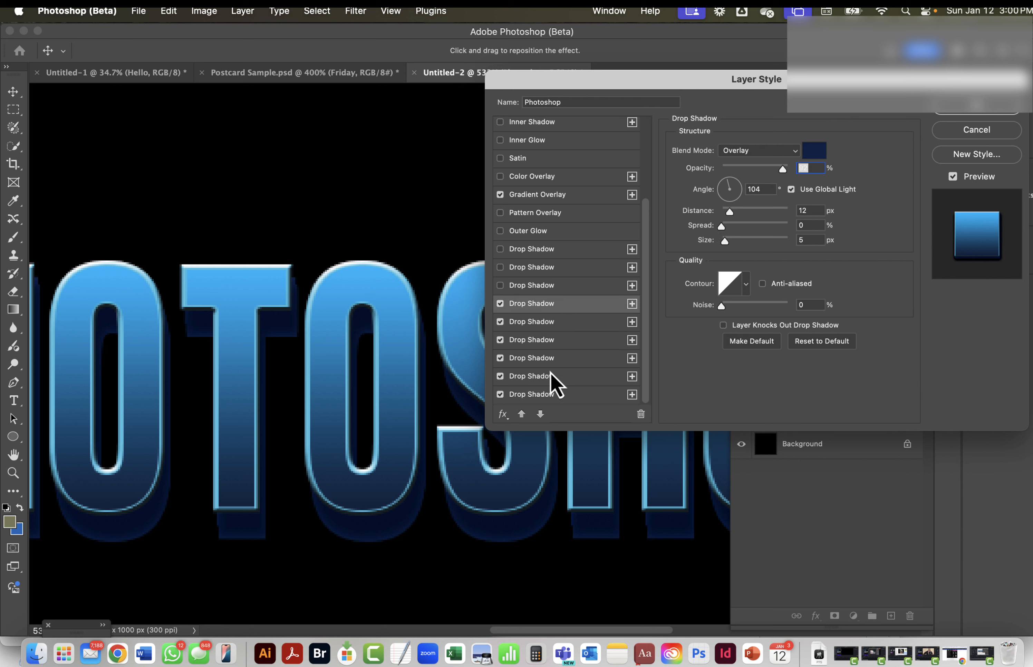
click(550, 393)
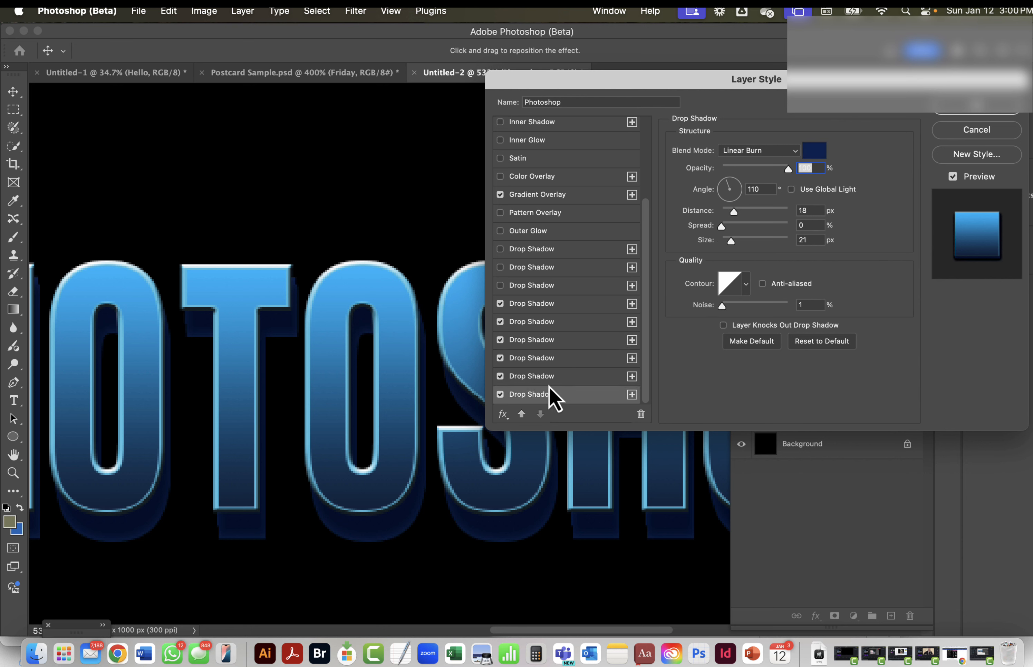
Duplicate the Overlay Drop Shadow and set the copy's opacity to 26% and its color to near-black blue 041530
click(533, 303)
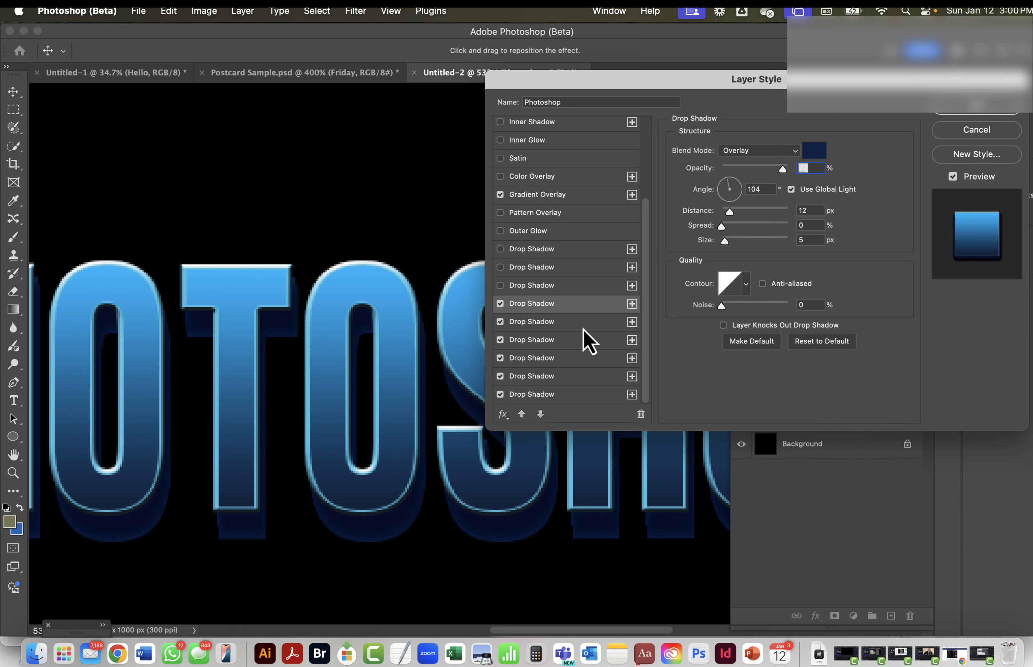
click(632, 304)
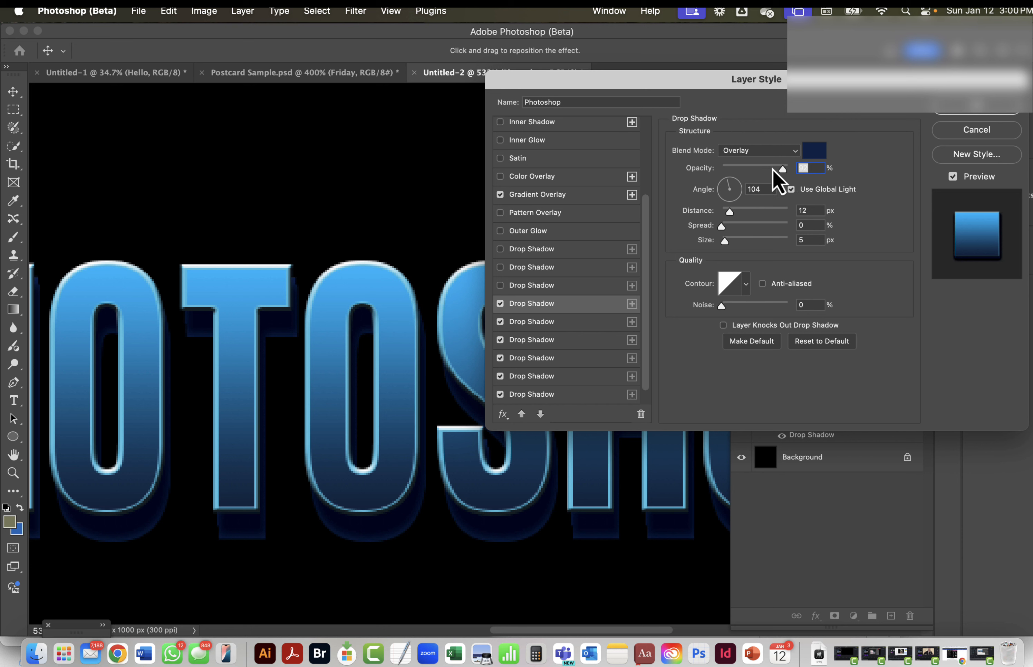
drag(769, 171, 743, 169)
click(813, 152)
drag(438, 544, 472, 559)
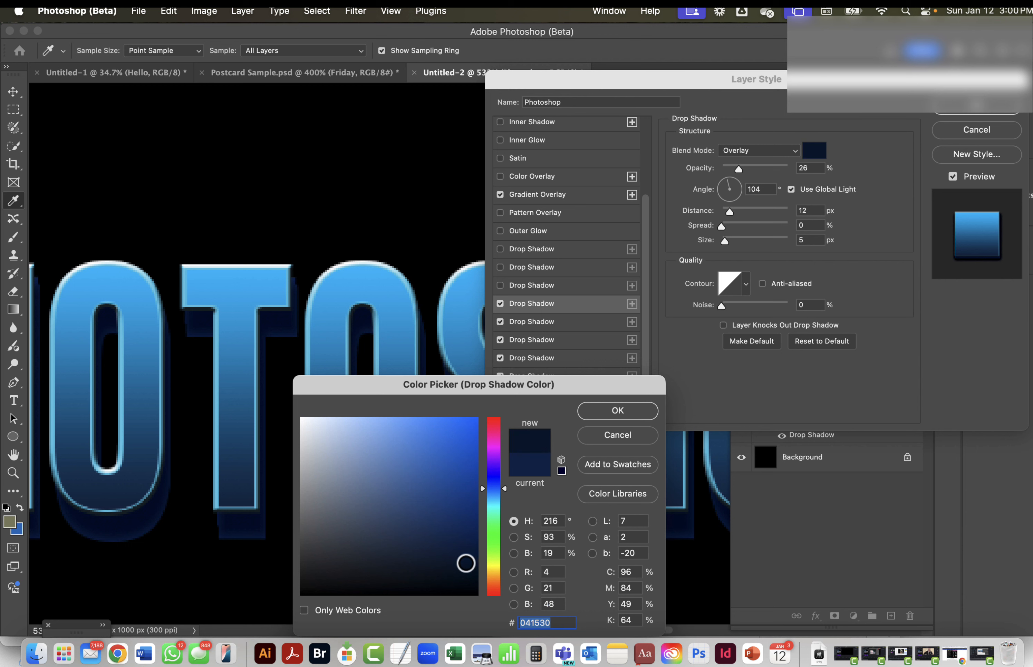
click(639, 410)
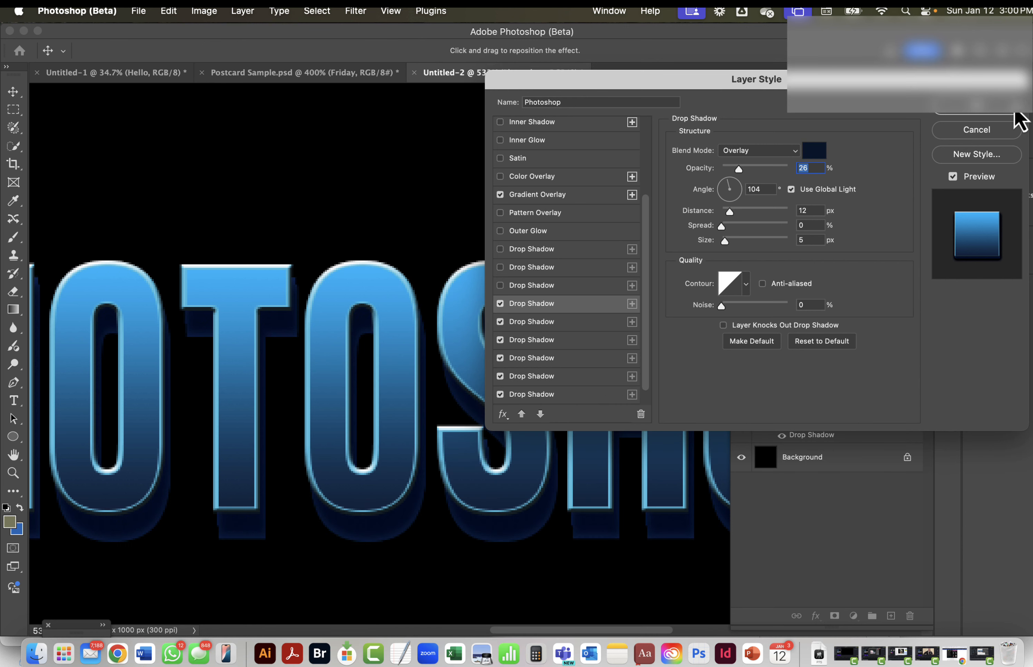
Apply the layer style and examine the stacked shadows beneath the lettering, both up close and as a whole word
click(977, 106)
scroll(526, 303, down, 10)
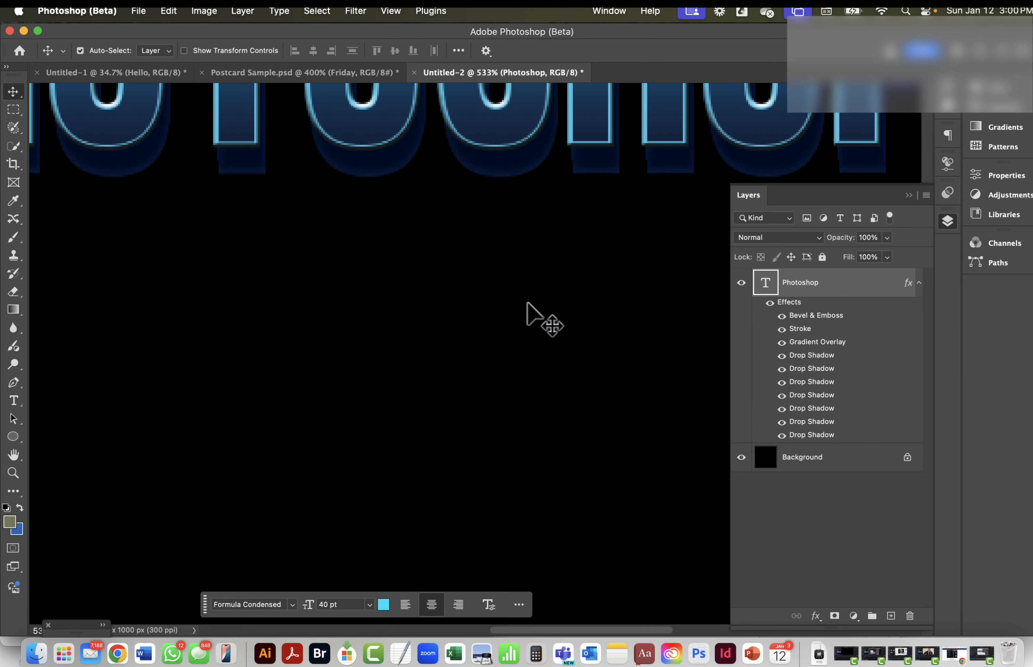
scroll(526, 303, up, 5)
scroll(526, 308, up, 1)
scroll(532, 317, up, 4)
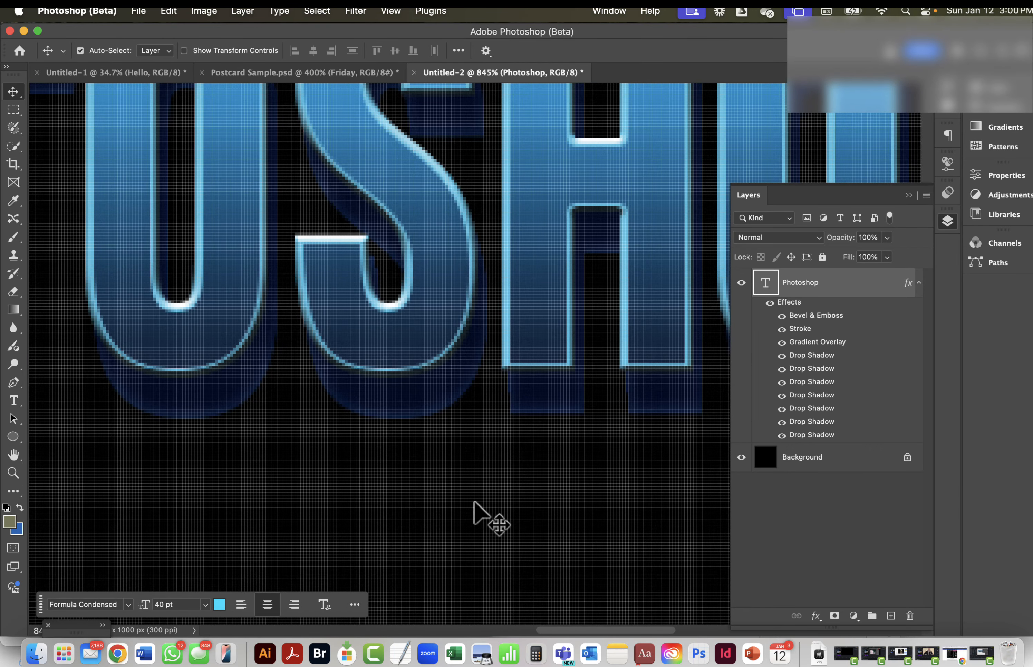
scroll(473, 505, down, 10)
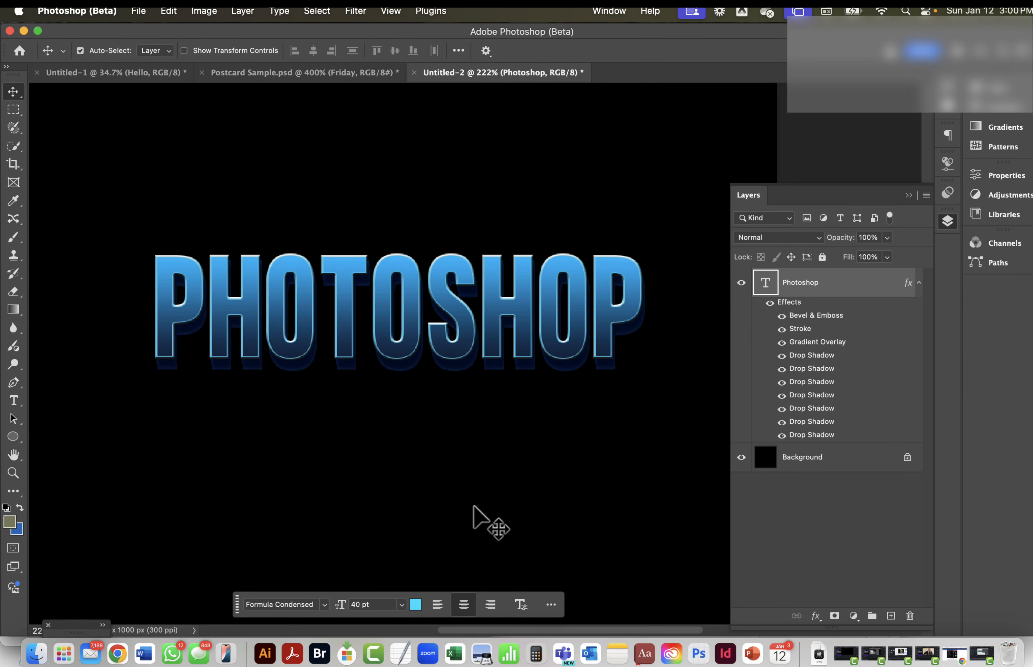
scroll(479, 408, up, 6)
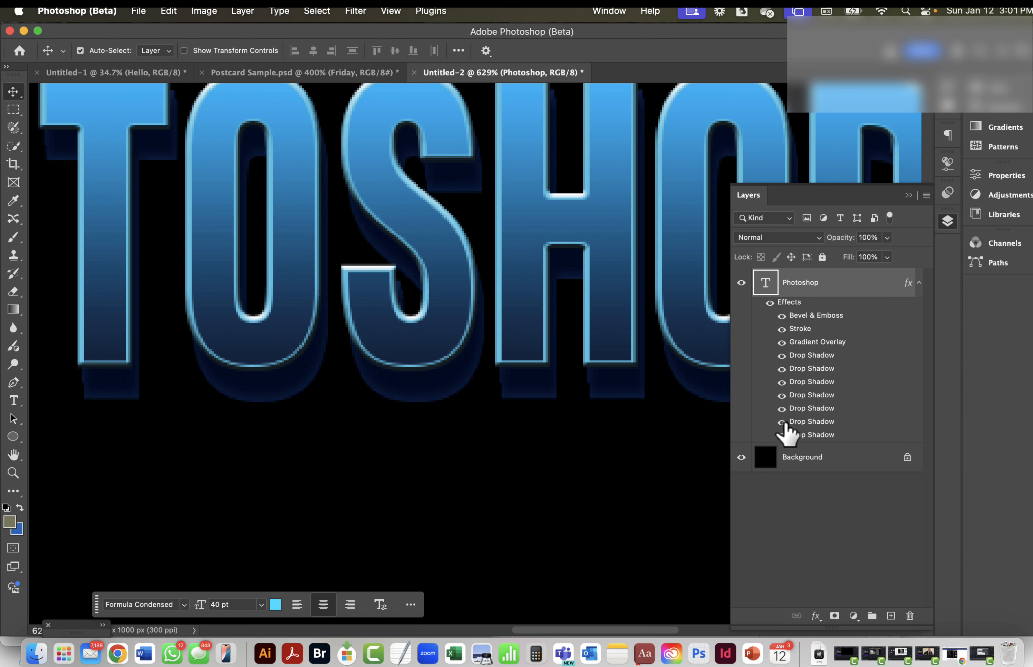
Change the blend mode of the Normal Drop Shadow with 7 px distance to Multiply and apply the style
double_click(800, 434)
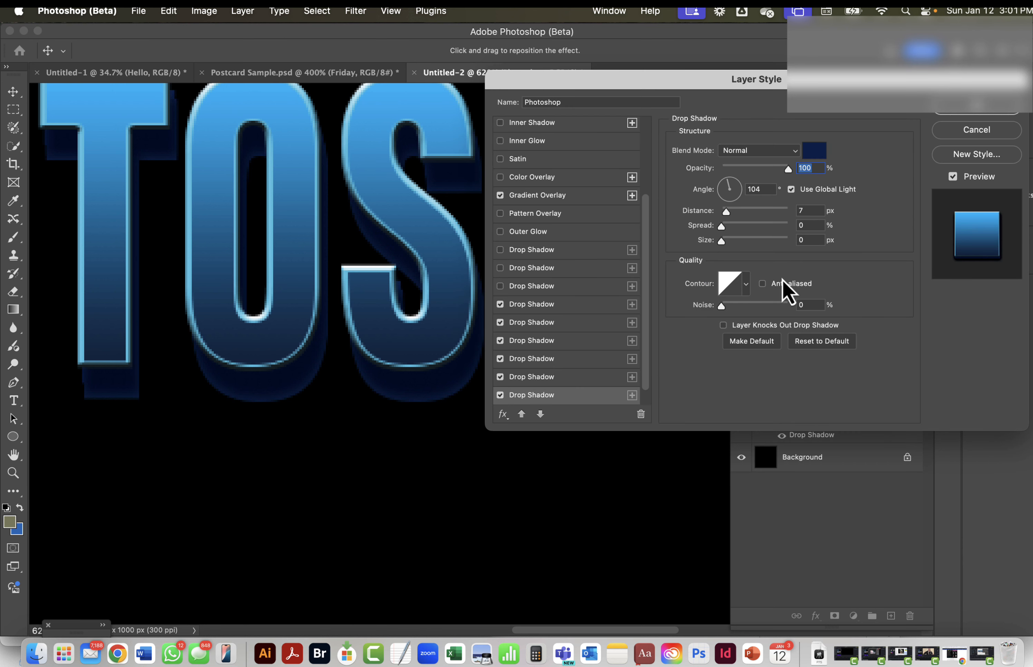
click(742, 152)
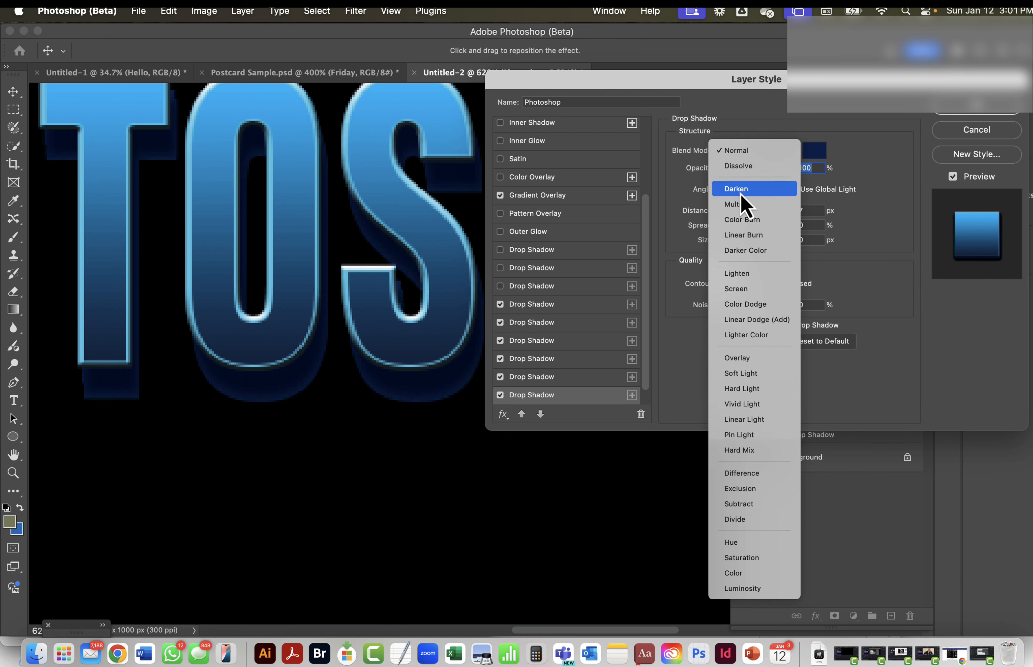
click(741, 207)
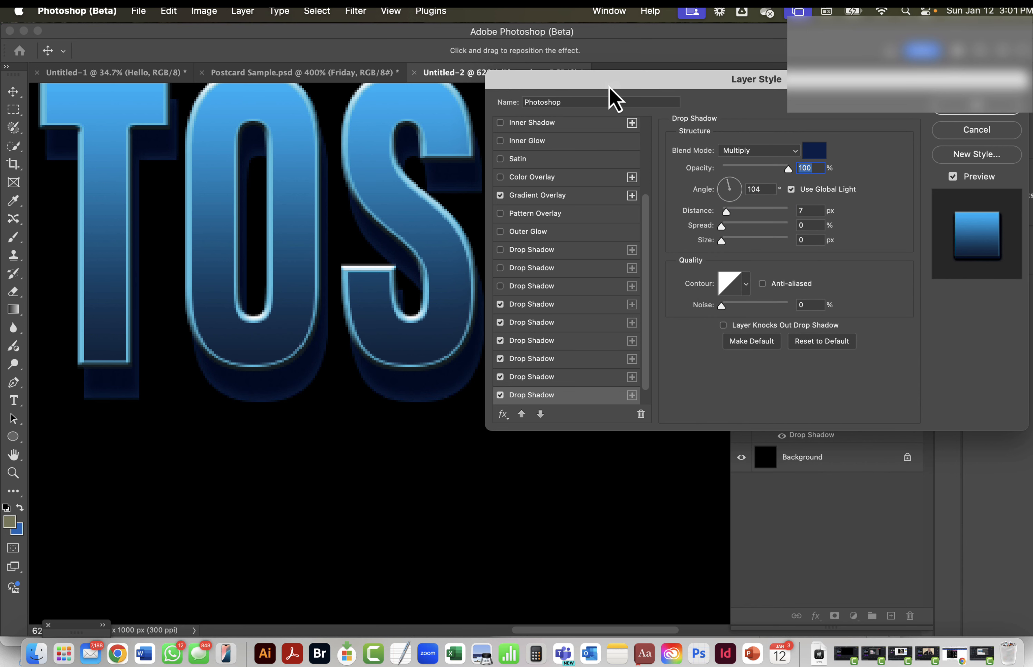
drag(609, 87, 732, 108)
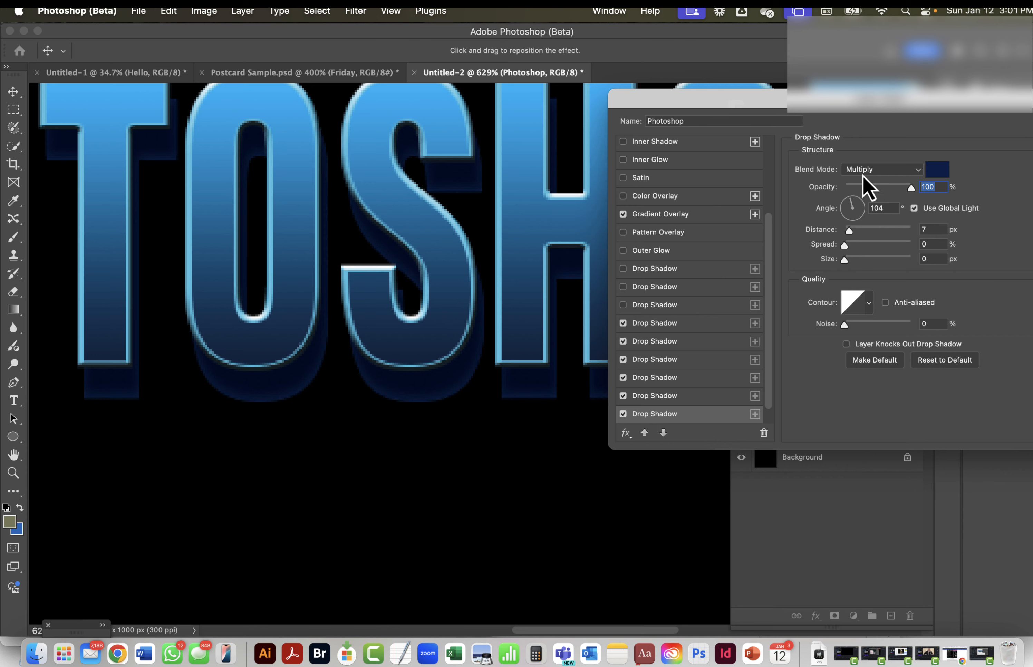
drag(794, 106, 469, 414)
click(763, 434)
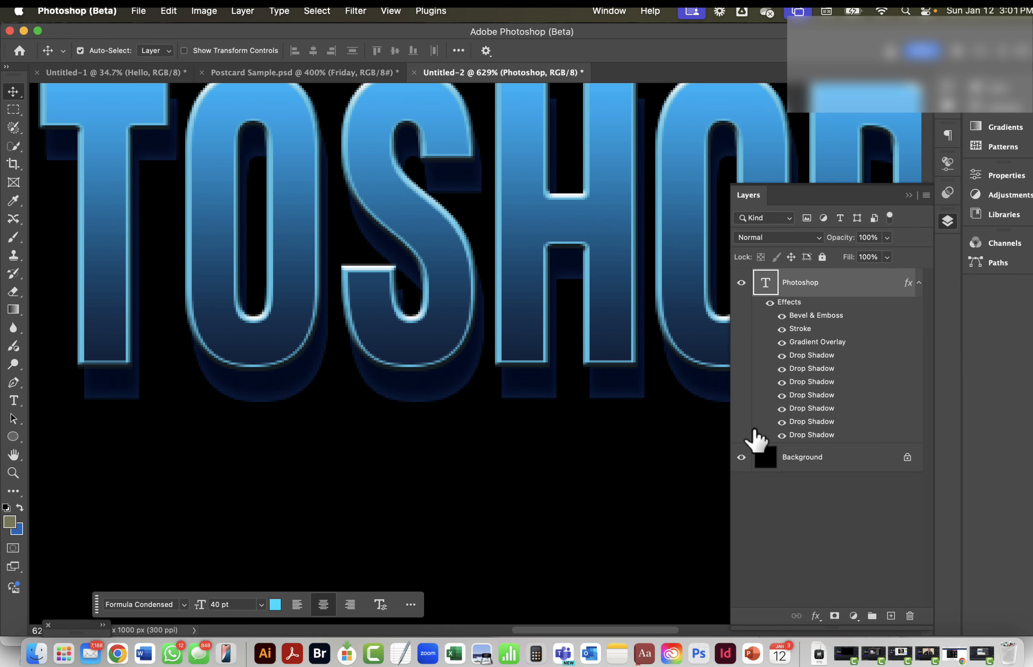
key(super+0)
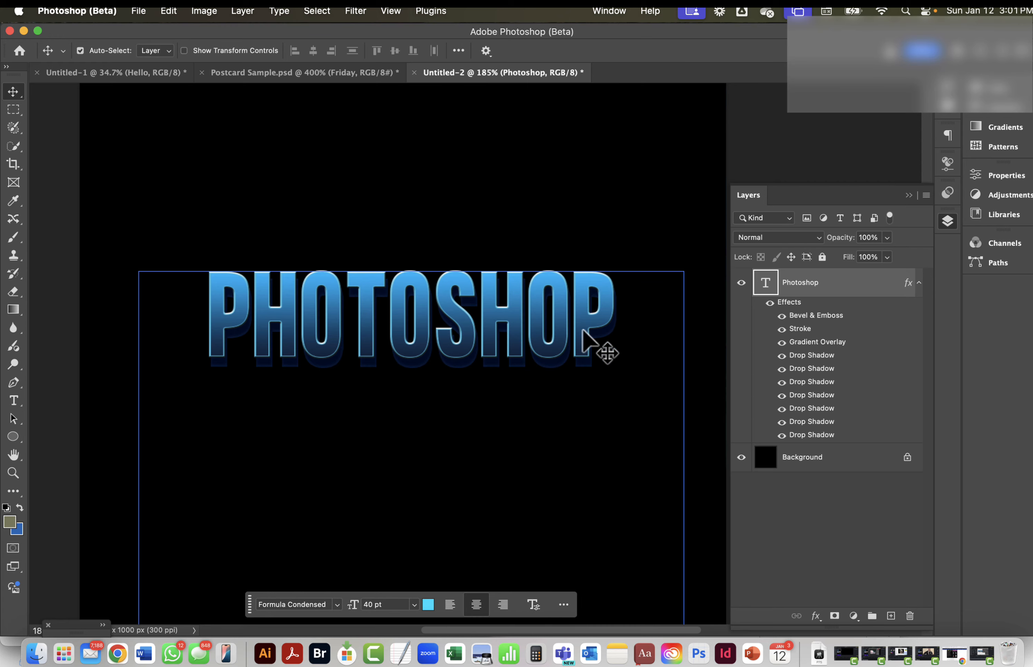
Change the Gradient Overlay's light blue color stop at location 100 to a dark teal blue
scroll(592, 302, up, 5)
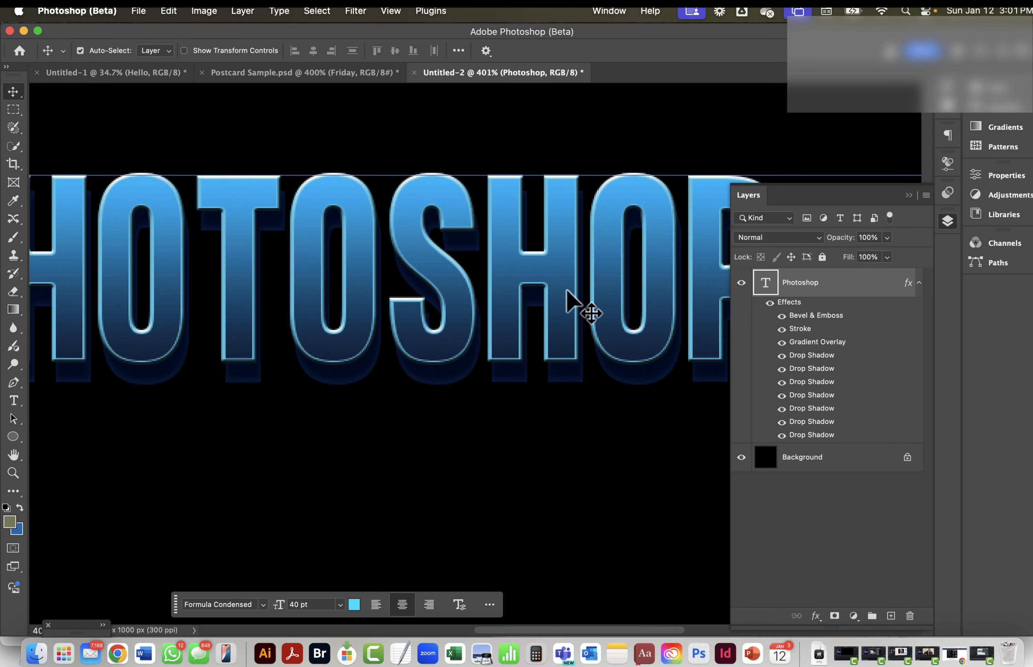
scroll(593, 302, up, 2)
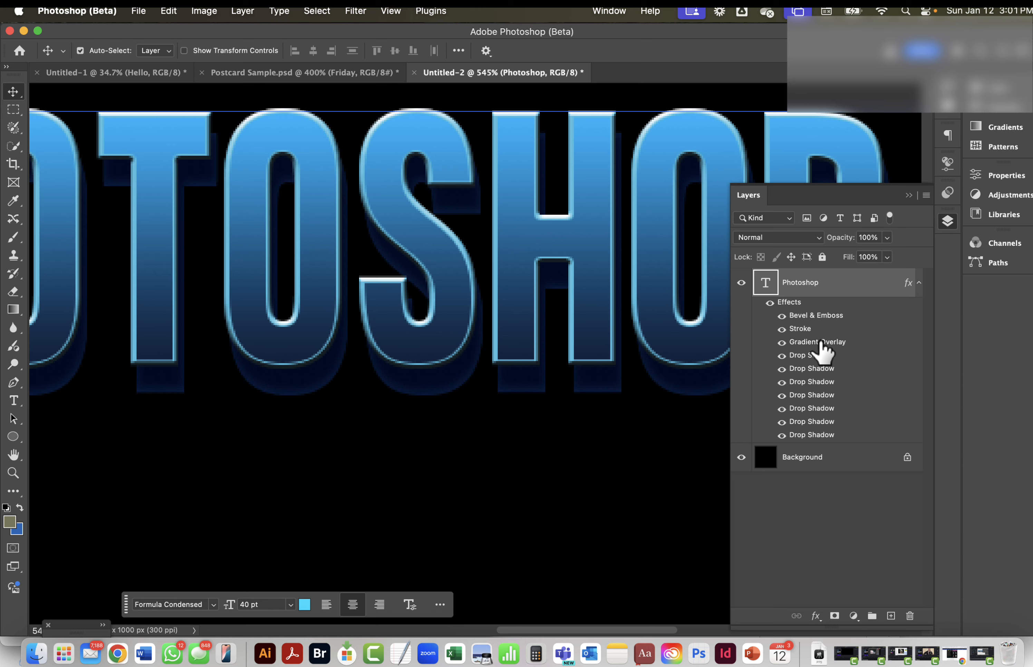
double_click(819, 342)
click(527, 389)
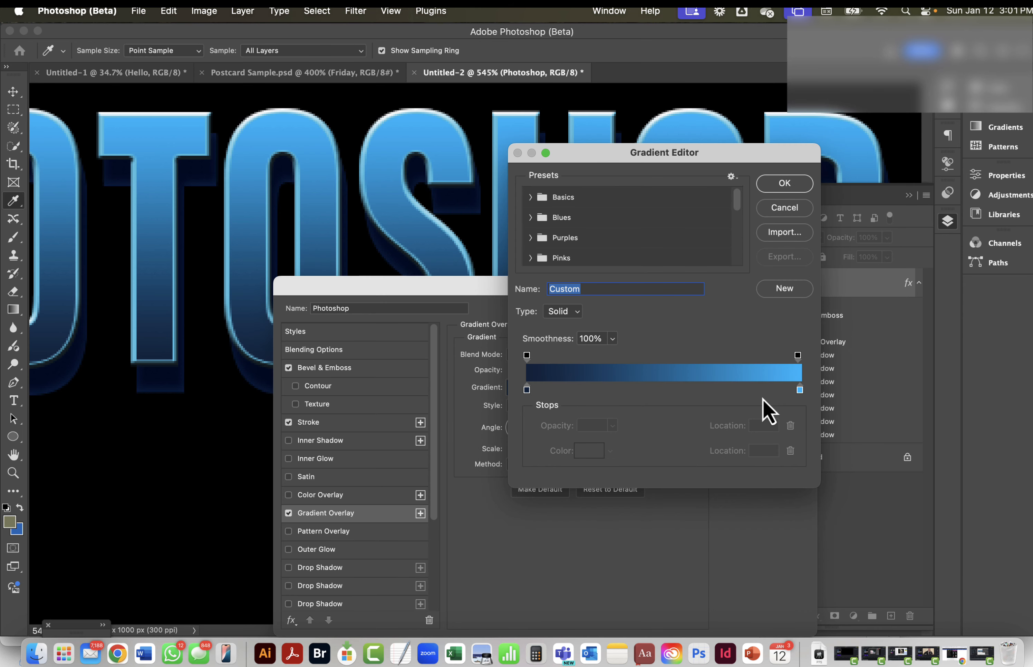
click(798, 390)
double_click(799, 390)
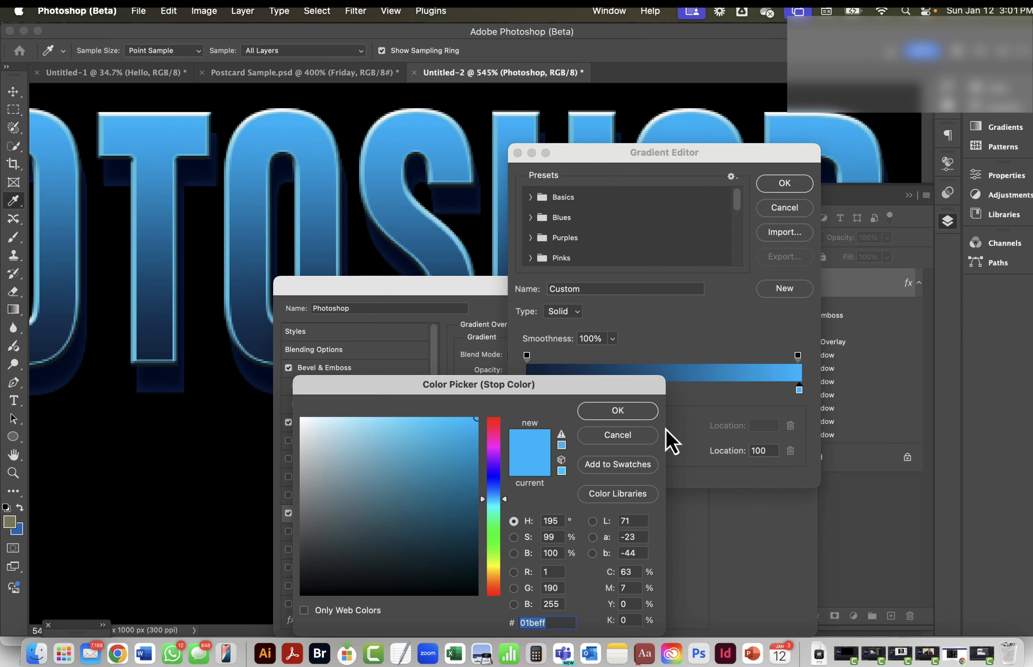
drag(466, 443, 452, 524)
click(617, 411)
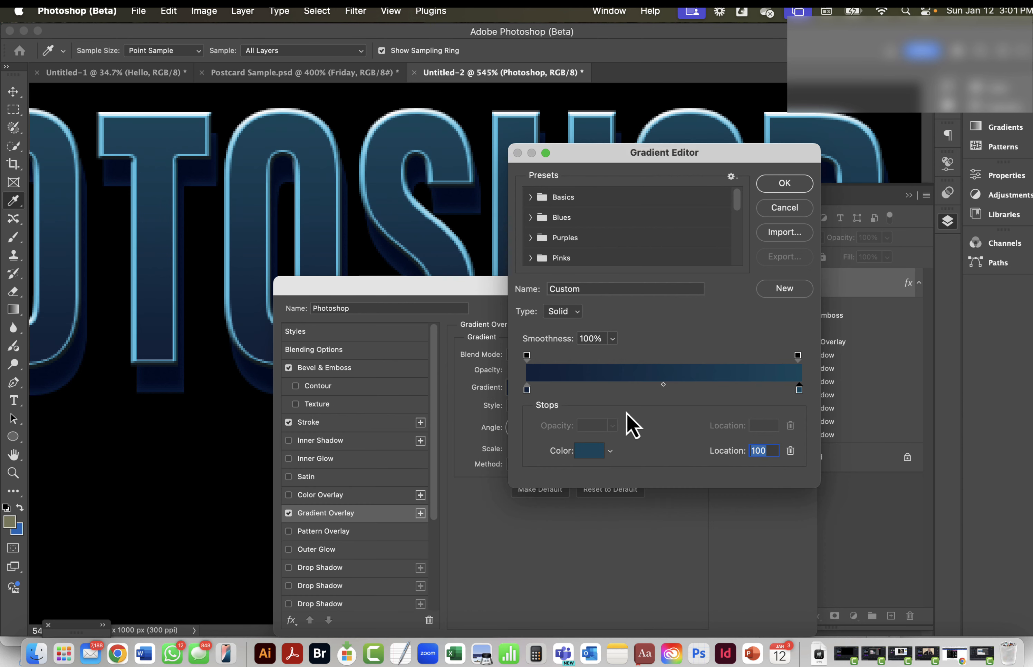
Set the gradient's color stop at location 0 to very dark blue 0c1c2f and apply the Gradient Overlay
click(527, 389)
double_click(527, 389)
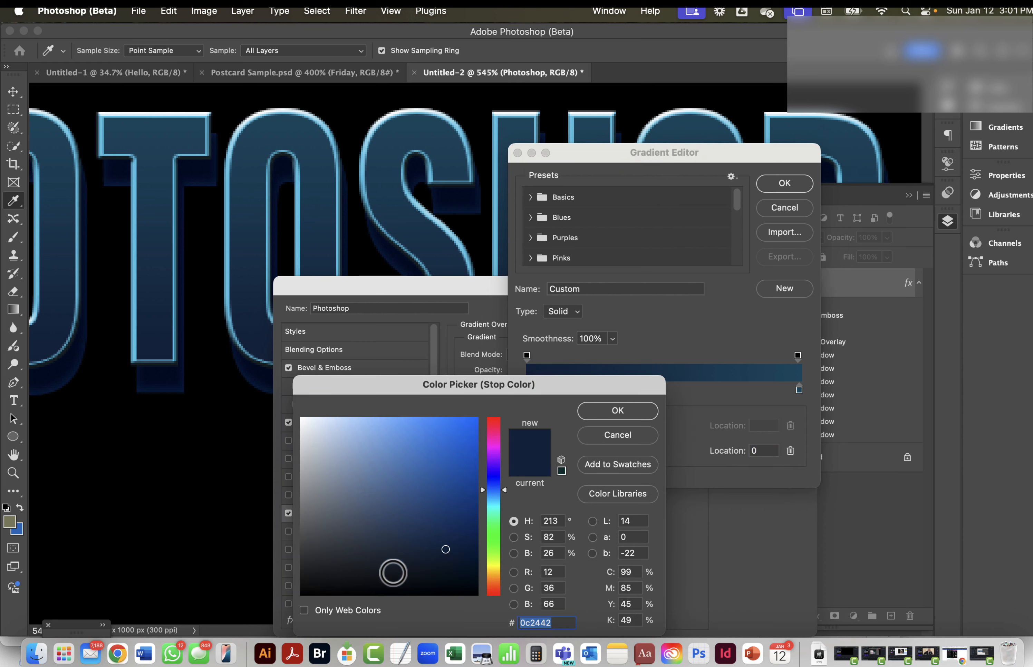
drag(391, 567, 432, 562)
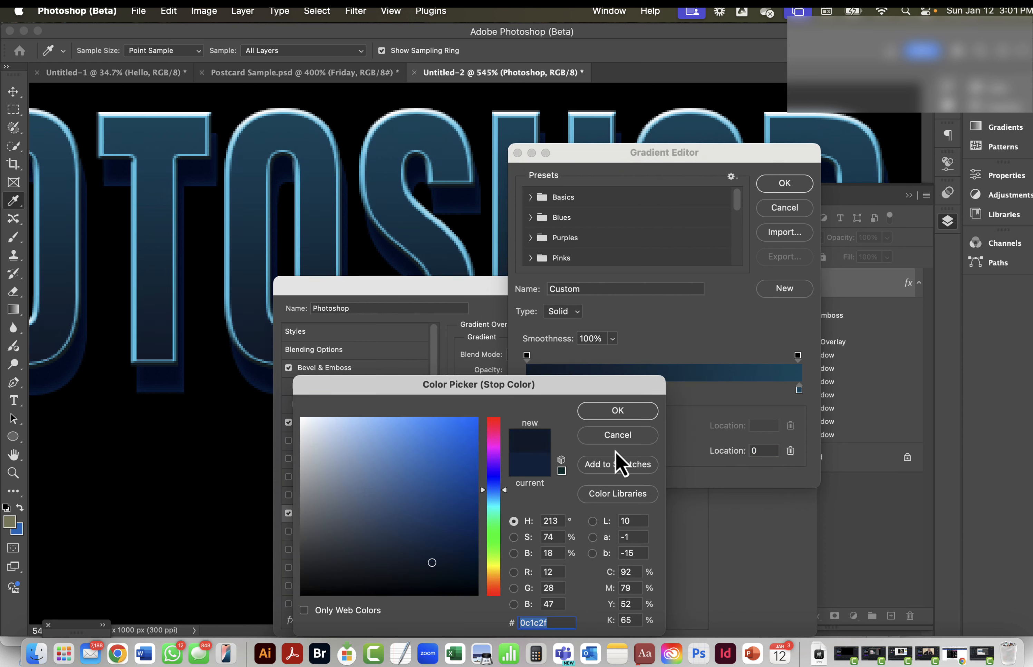
click(618, 410)
click(784, 184)
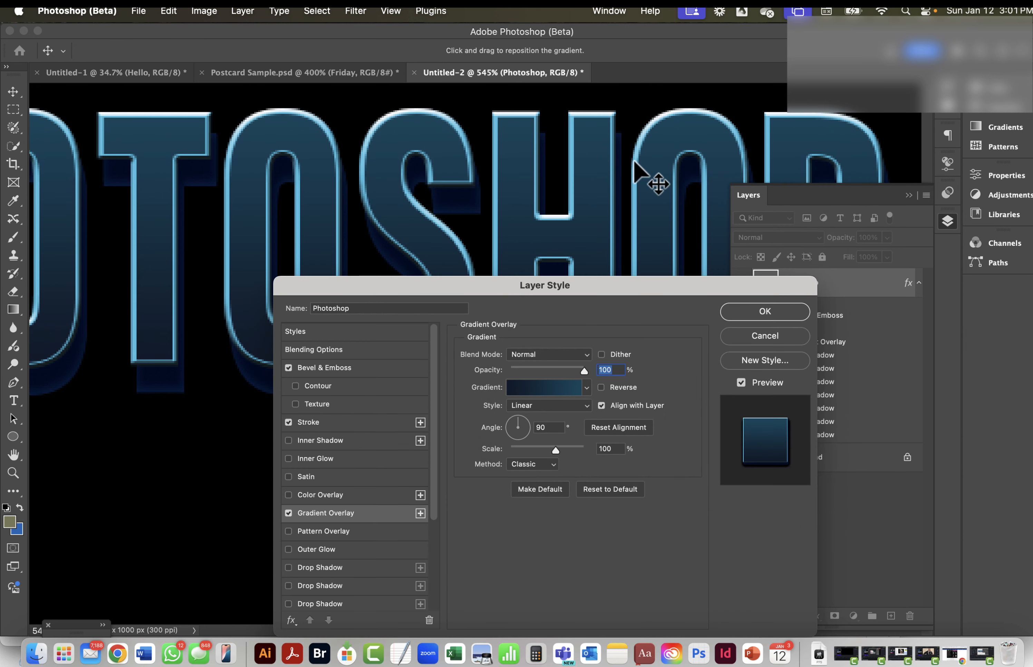
click(764, 312)
Set the color of the Linear Burn Drop Shadow to dark navy 091c39
key(super+0)
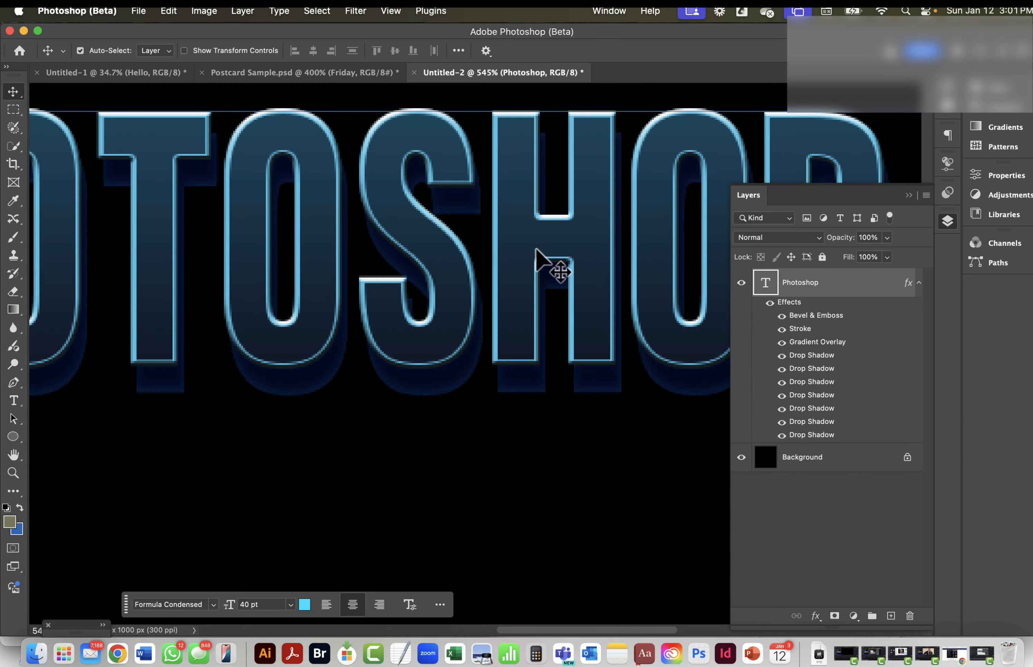
key(super+minus)
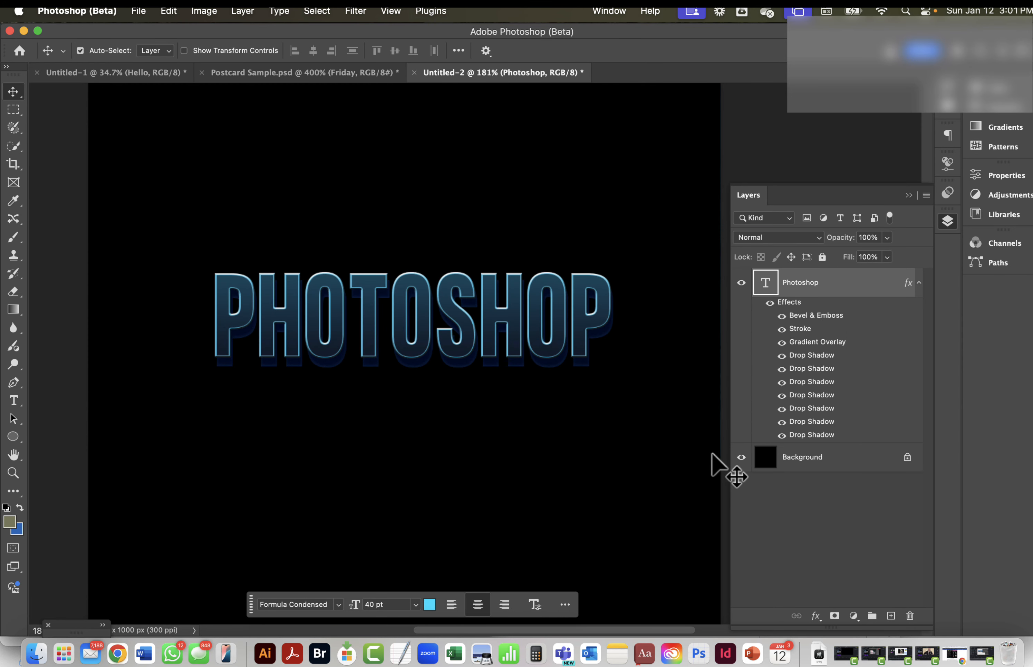
key(super+plus)
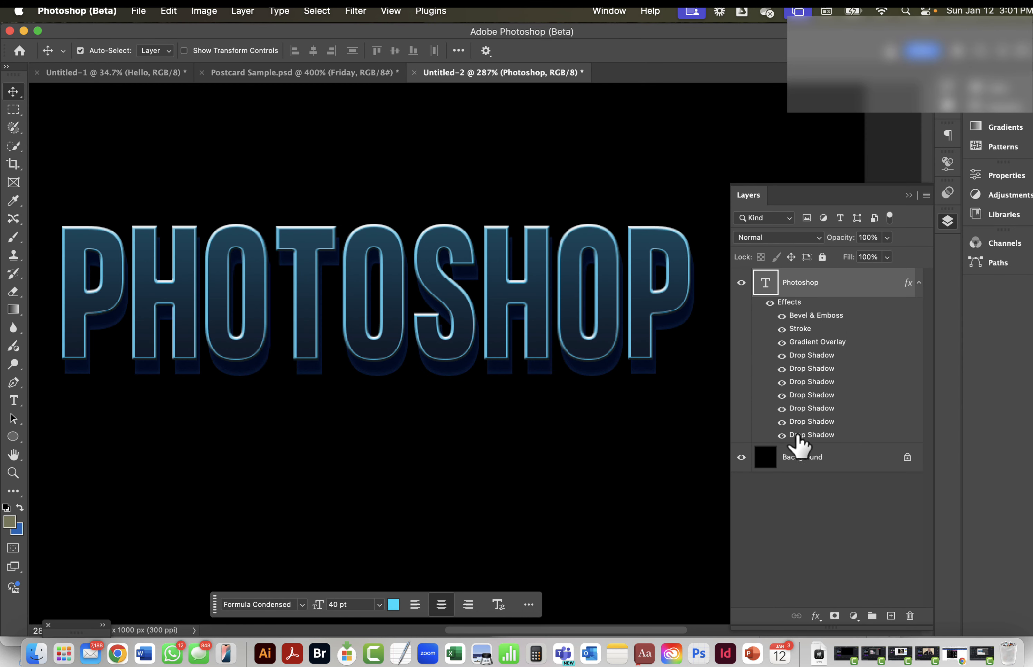
double_click(808, 435)
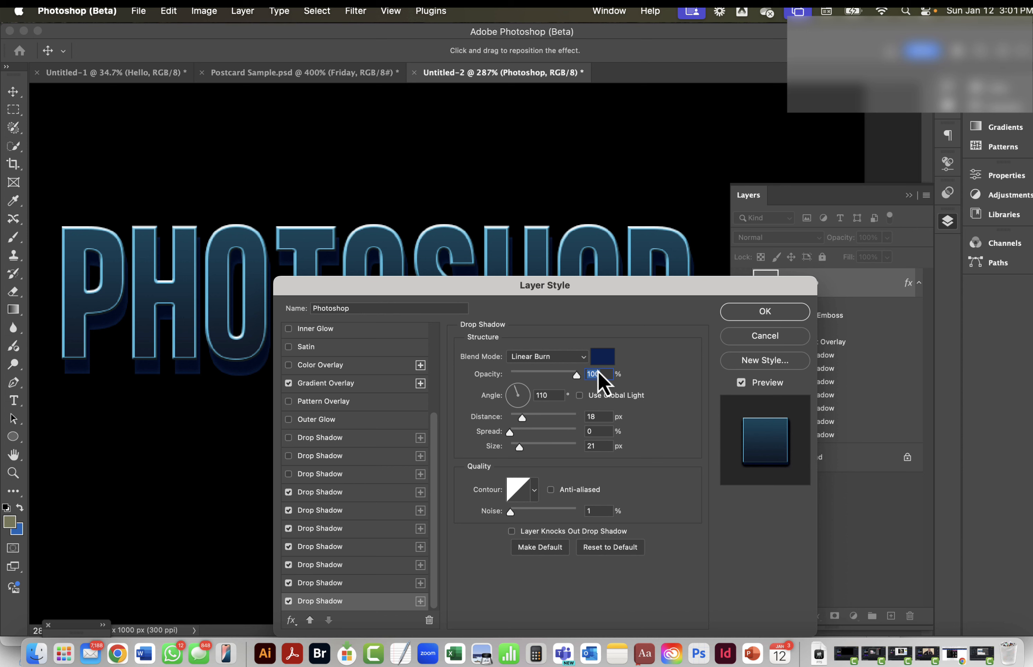
click(602, 356)
click(449, 556)
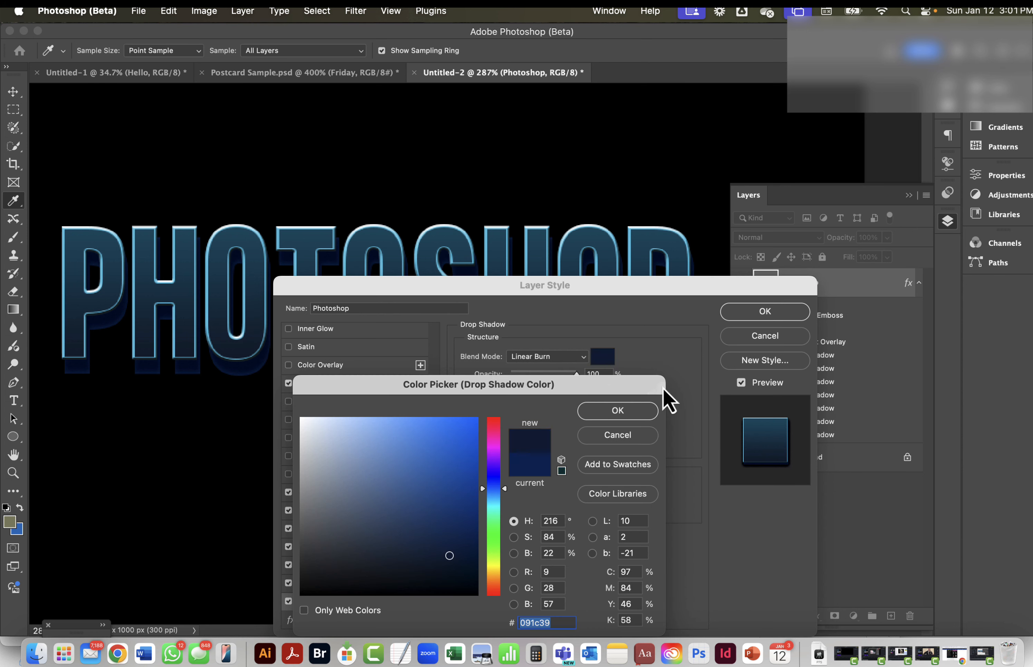
click(617, 411)
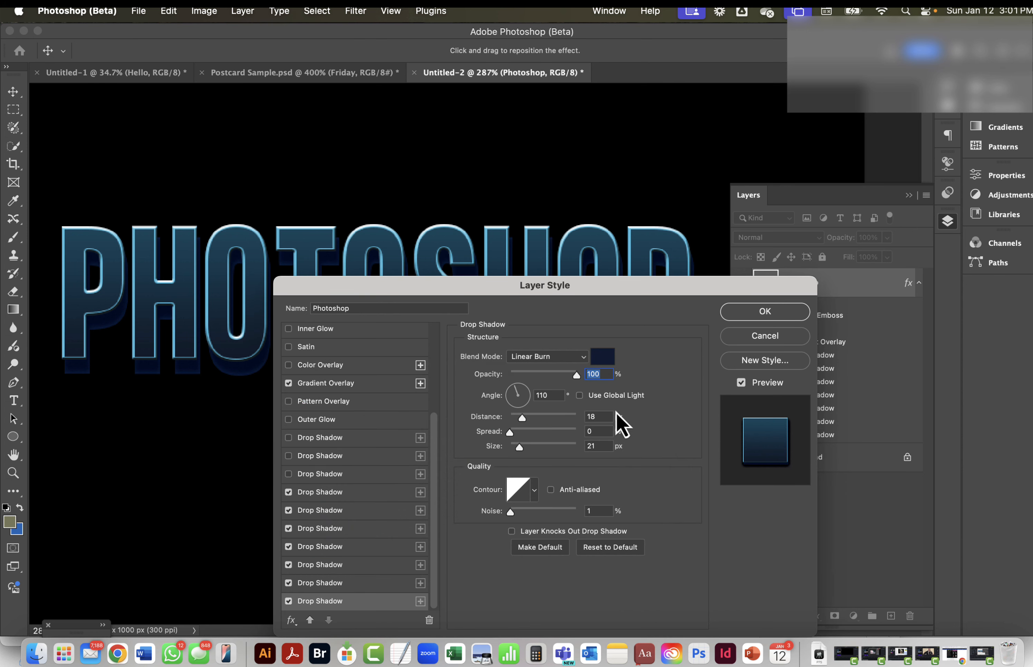
Darken the color of the Multiply Drop Shadow with 7 px distance to a deep navy and apply the style
click(328, 582)
click(598, 359)
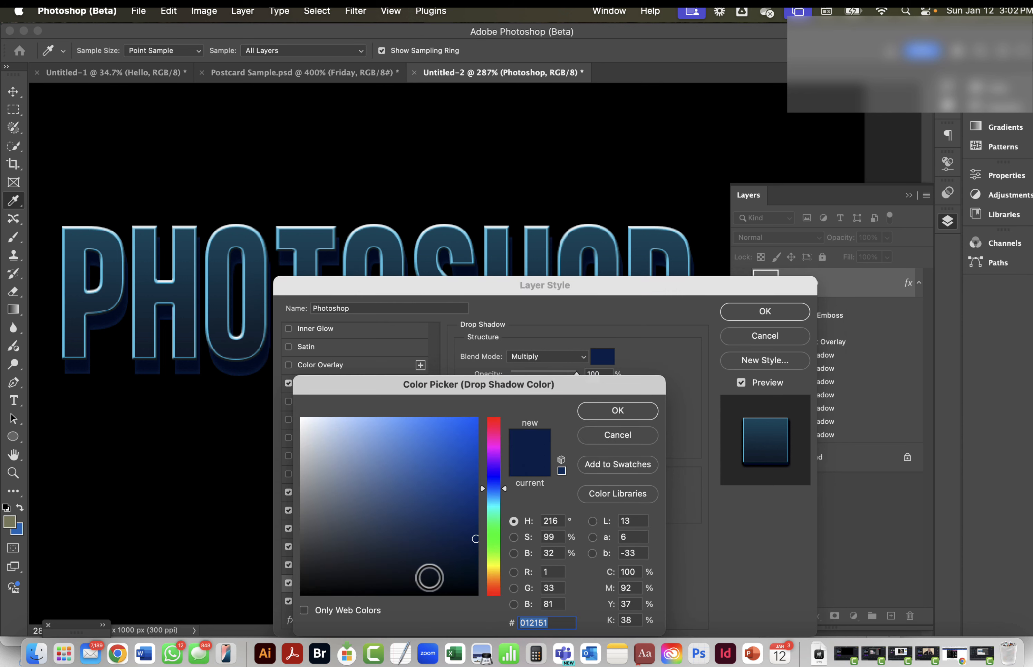
drag(428, 572, 451, 561)
click(617, 410)
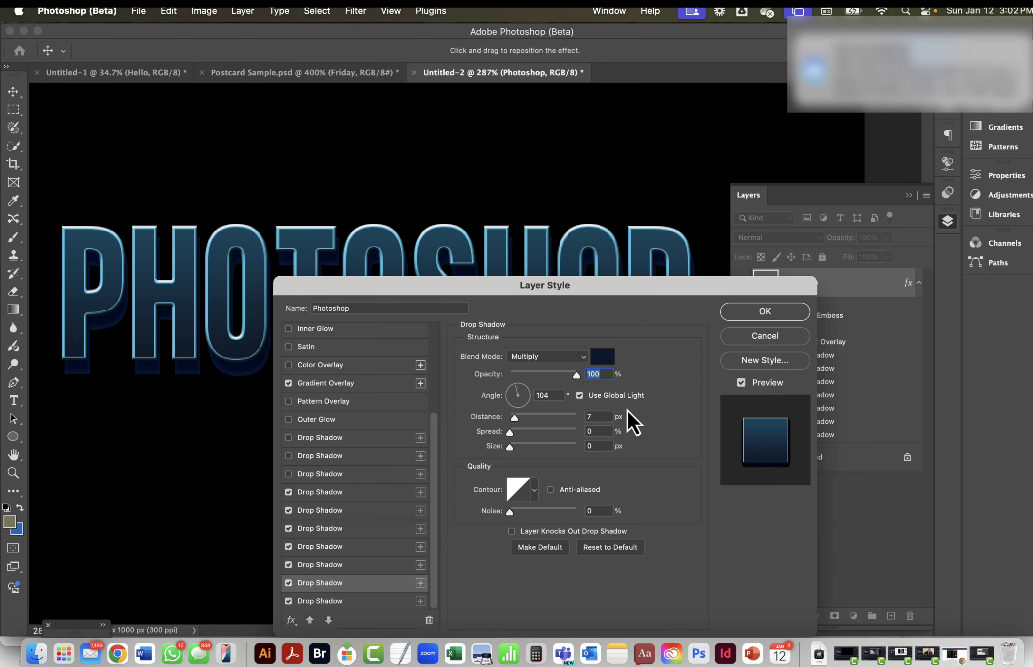
click(778, 312)
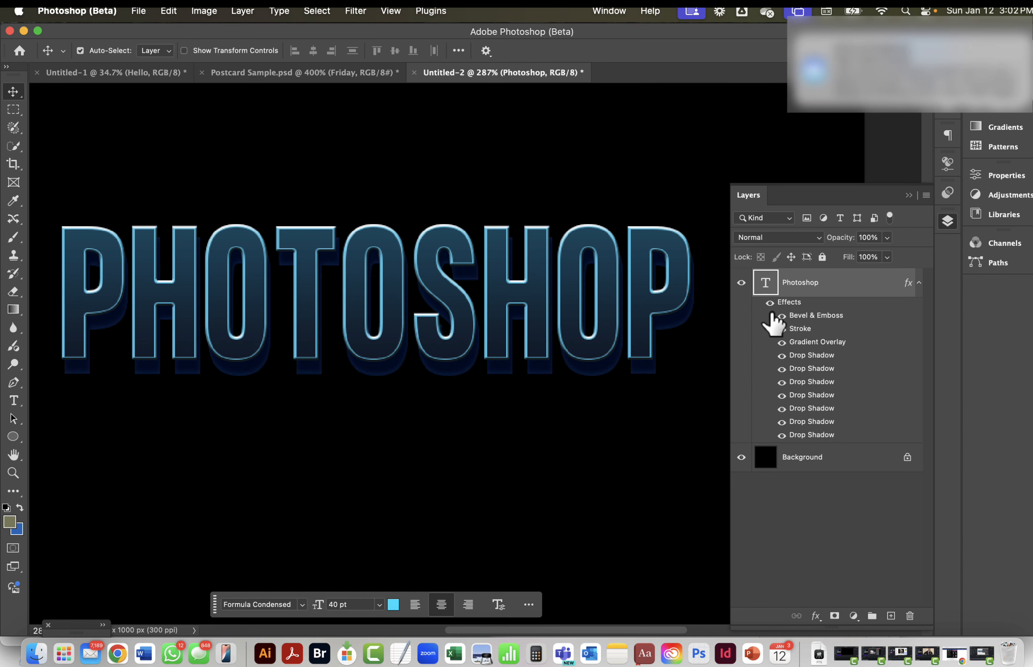
Set the color of the Normal Drop Shadow with 11 px distance to dark gray-blue 1f2836, apply it and check the lettering
double_click(808, 422)
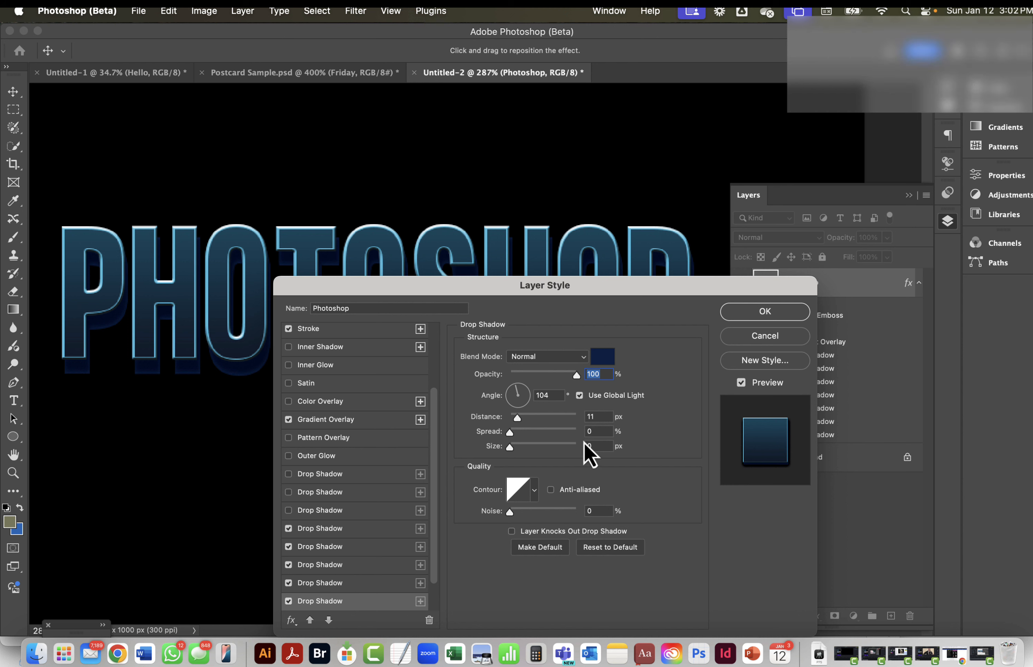
click(602, 356)
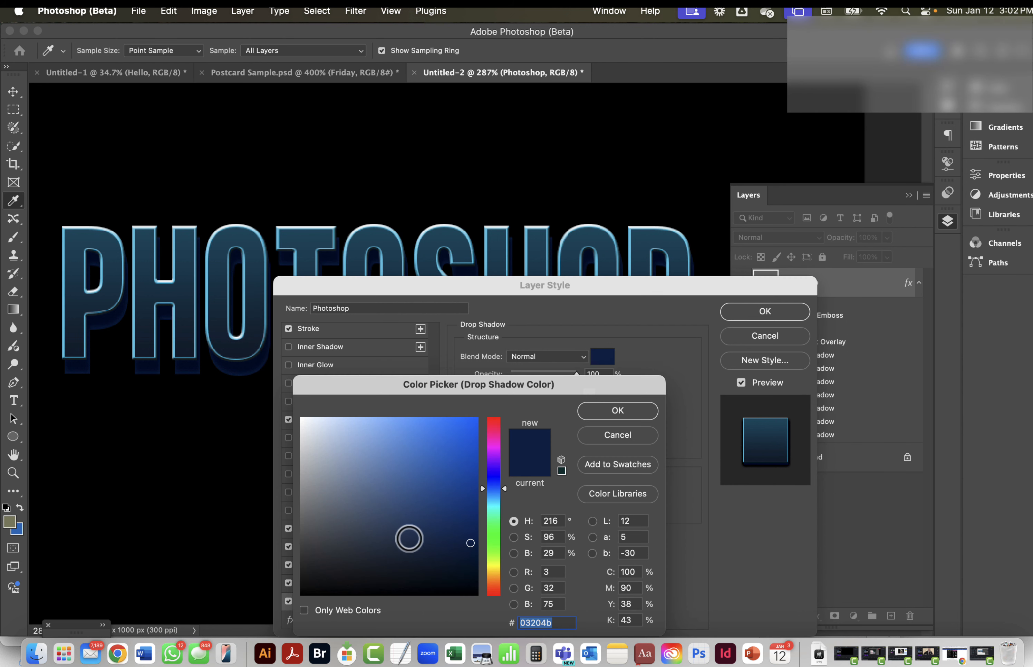
mouse_move(408, 537)
mouse_down()
mouse_move(419, 565)
mouse_move(376, 559)
mouse_up()
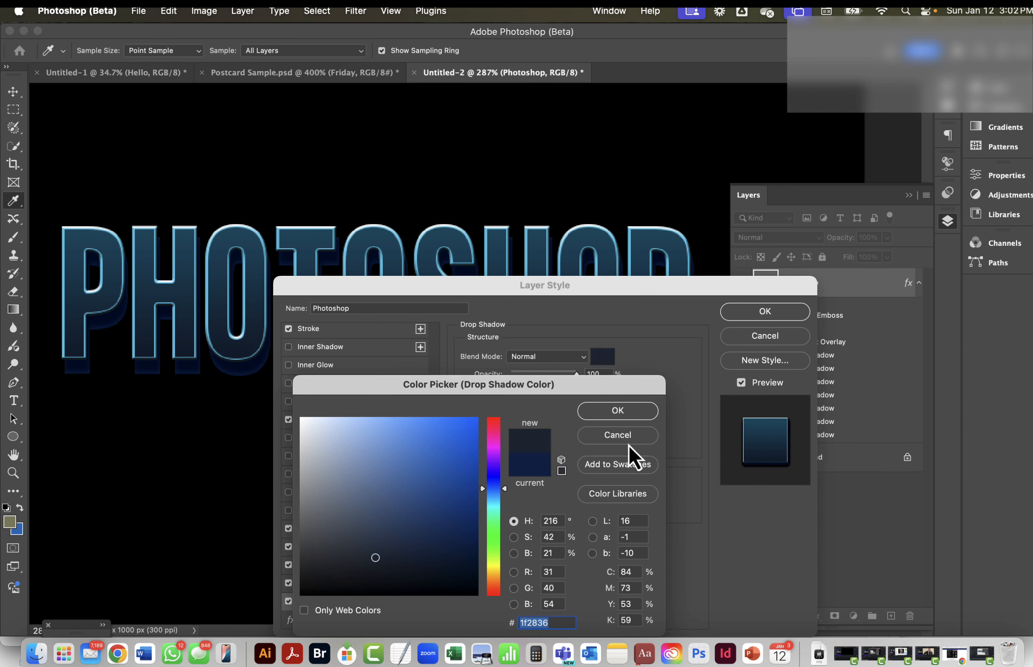
click(615, 413)
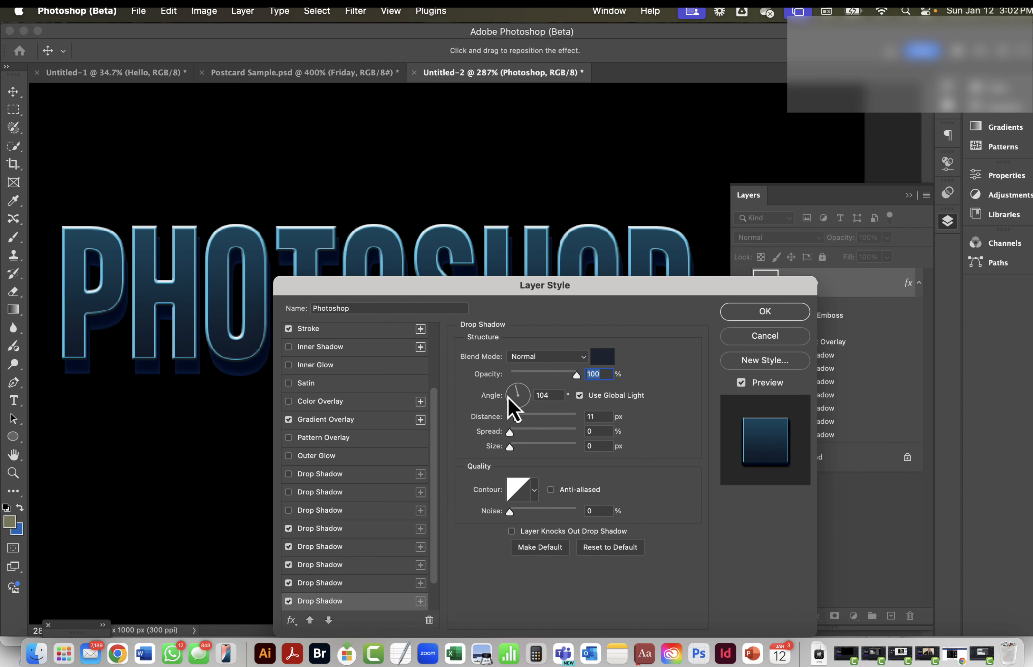
click(757, 314)
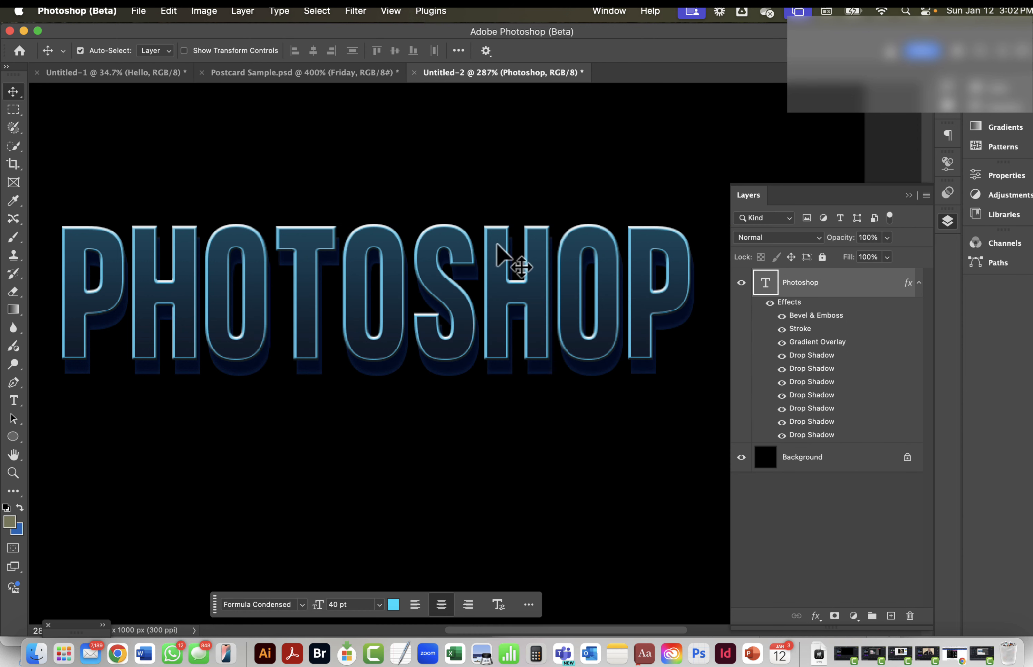
scroll(473, 357, left, 5)
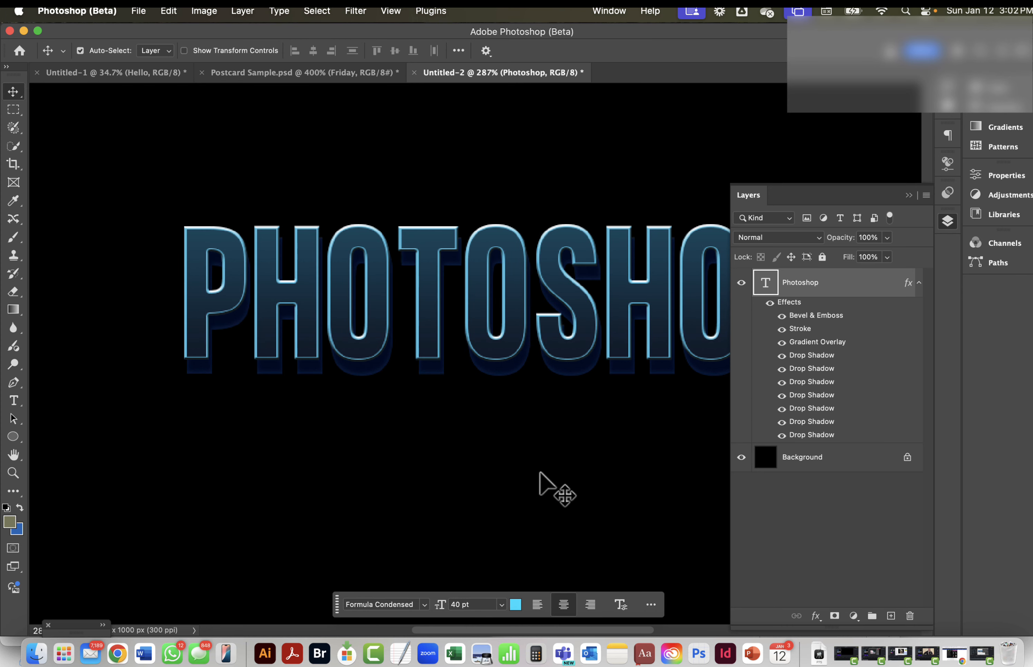
scroll(539, 472, down, 5)
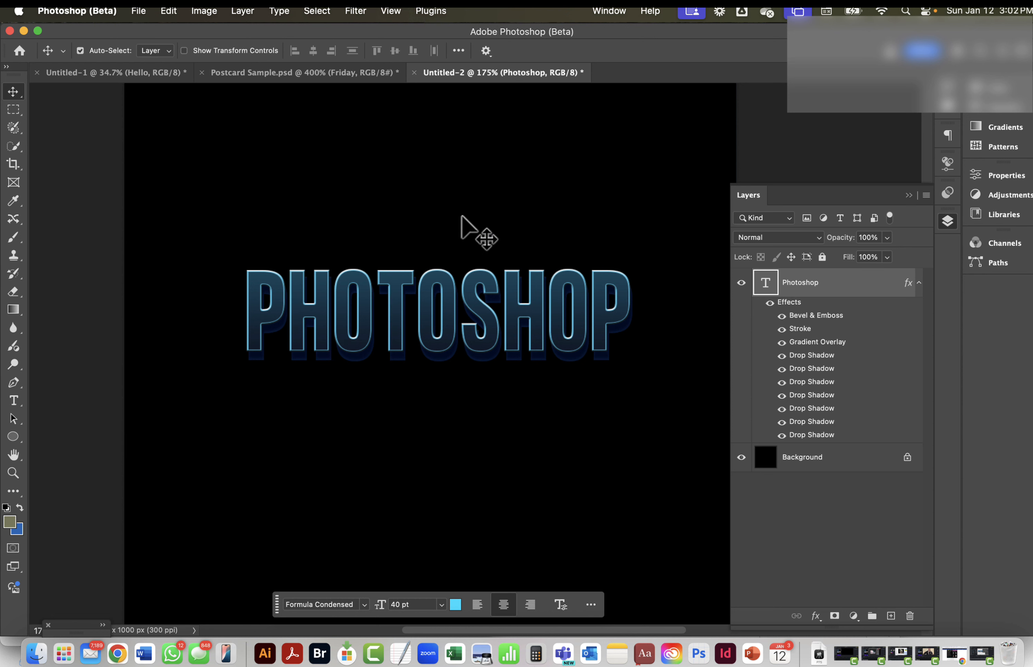
scroll(475, 311, up, 5)
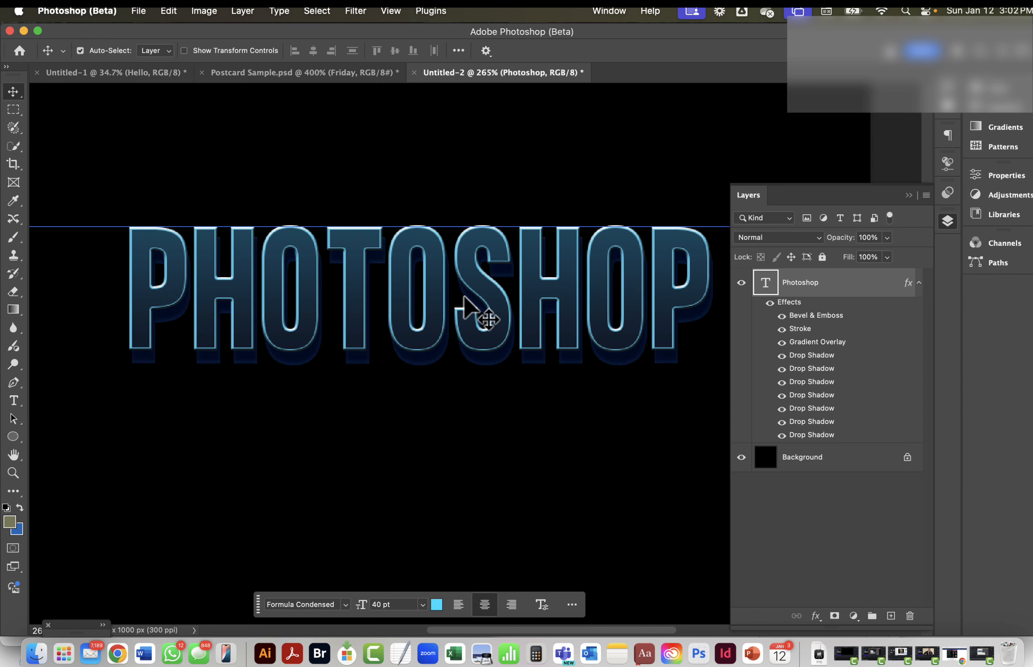